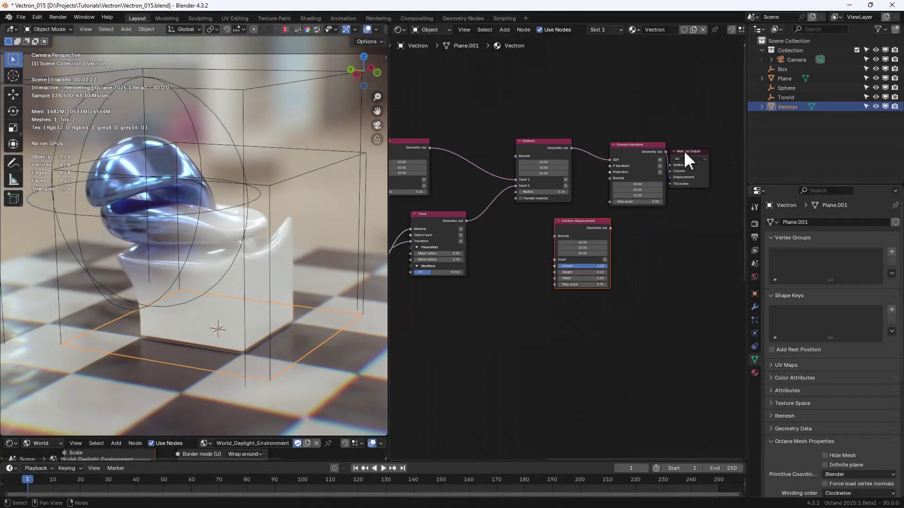
- Wire the Vectron displacement node between Subtract and Domain transform, and add a noise texture node
drag(571, 148, 555, 260)
drag(611, 228, 610, 160)
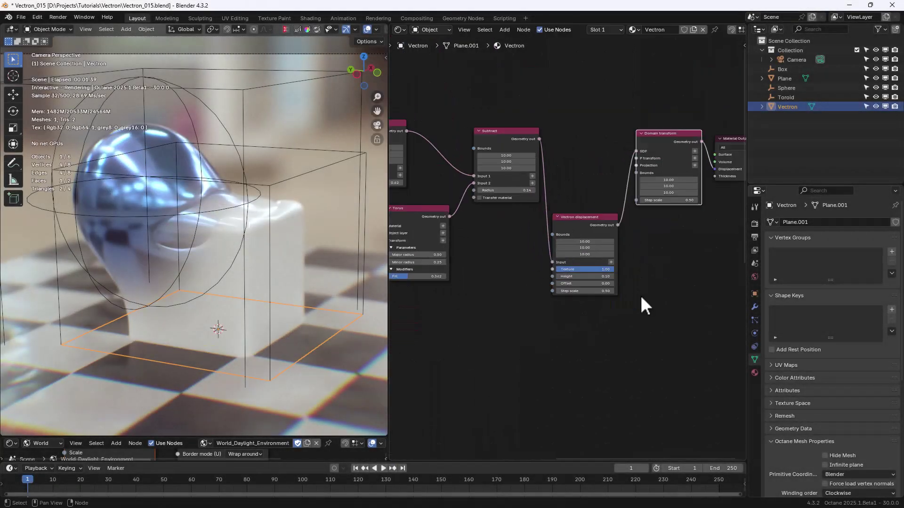
scroll(642, 303, up, 2)
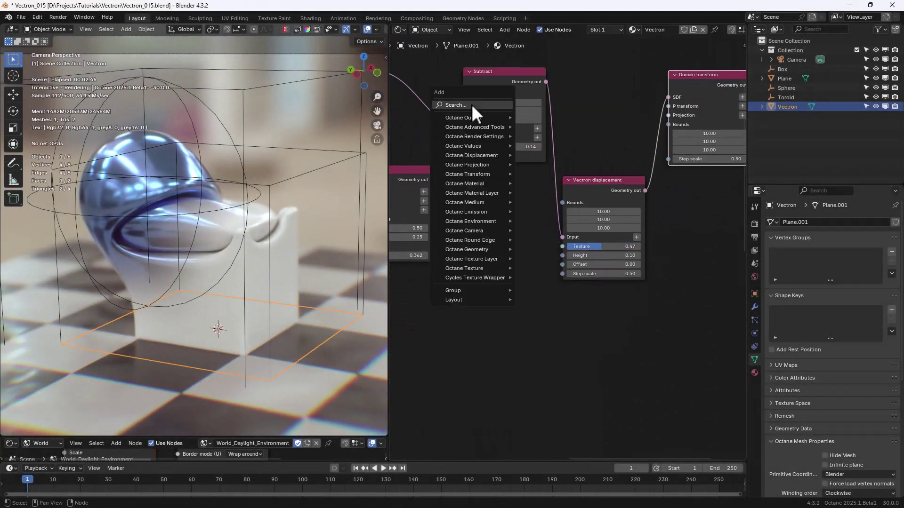
text(noise)
click(509, 149)
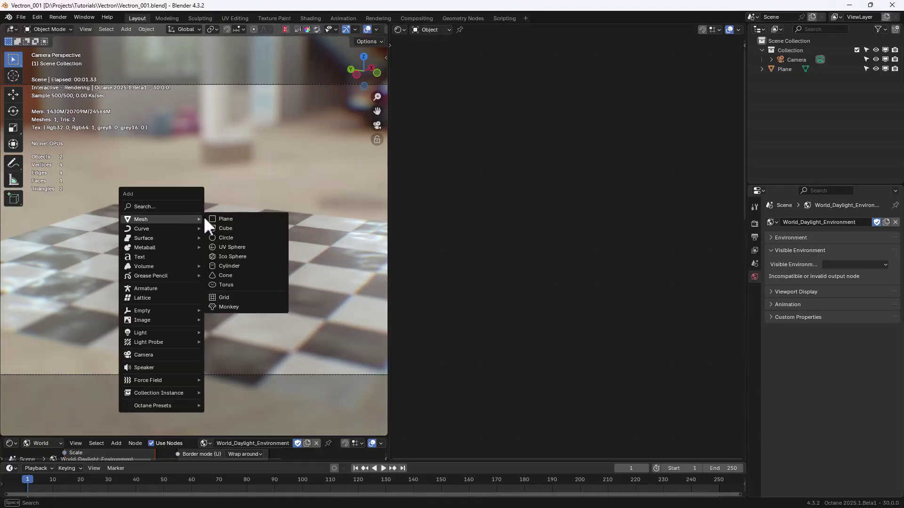
- Add a plane mesh to the scene and rename it Vectron
click(225, 219)
key(F2)
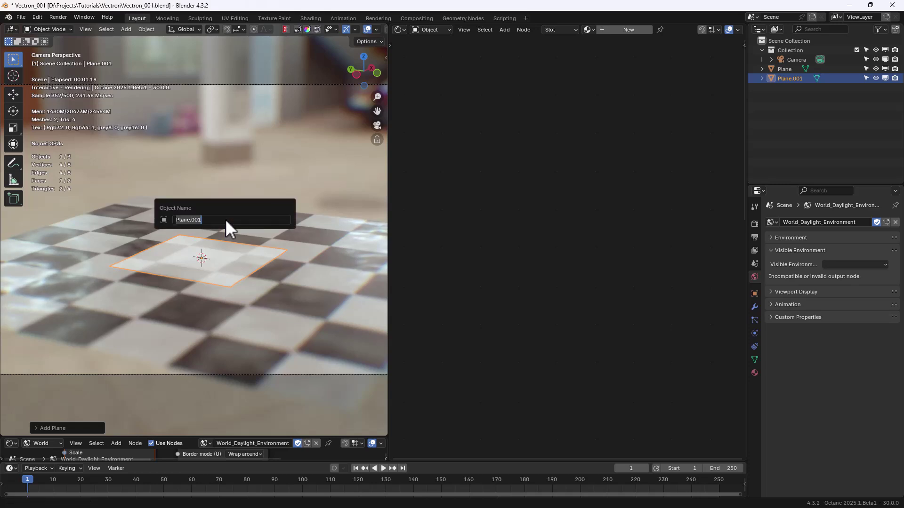
text(Vectron)
key(Return)
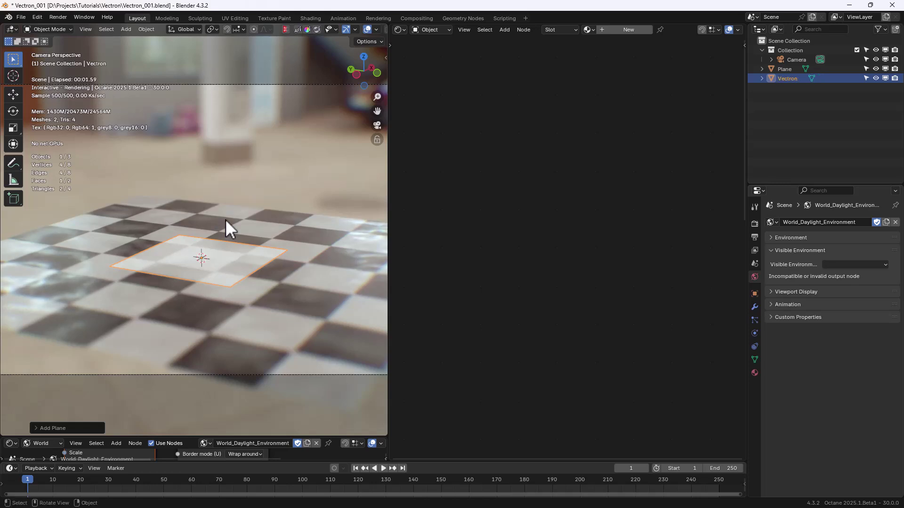
- Create a new material named Vectron on the plane and delete its default shader node, keeping only the Material Output
click(755, 373)
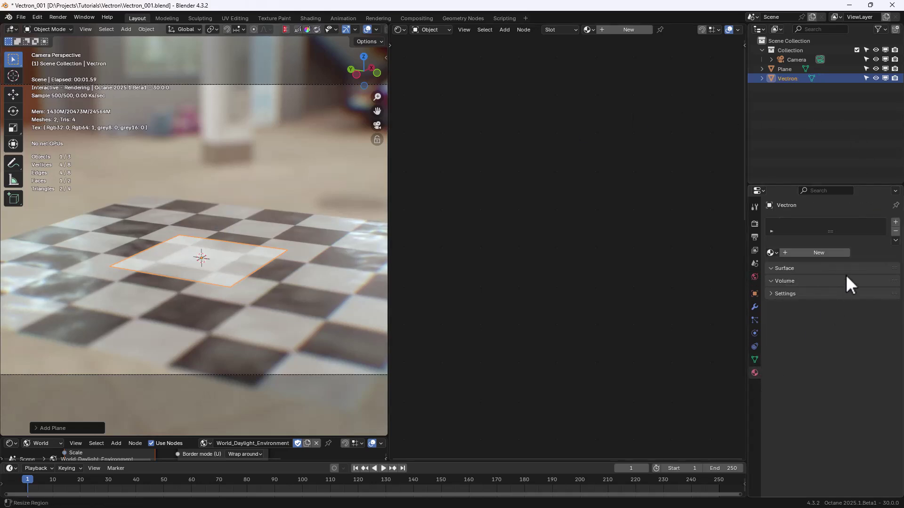
click(821, 253)
double_click(803, 223)
text(Vectron)
key(Return)
click(565, 215)
key(Delete)
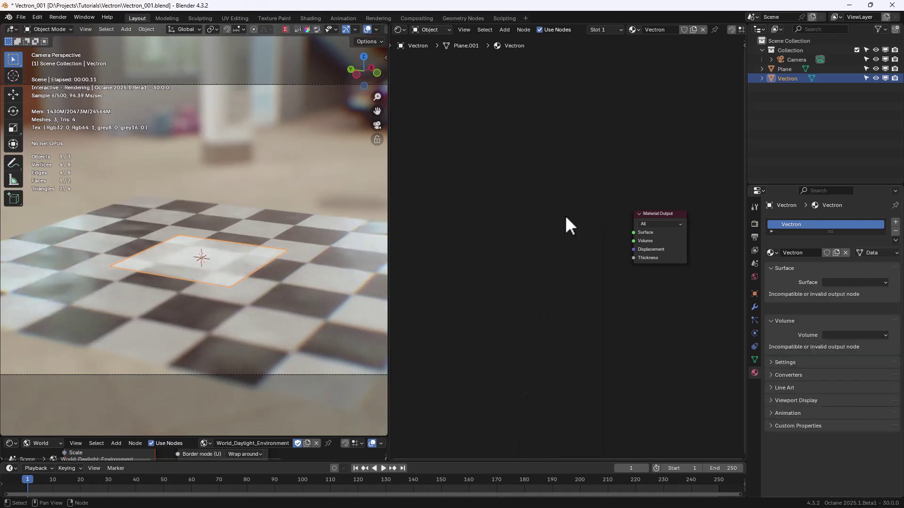
- Add a Domain transform node and connect its geometry output to the Material Output's Displacement input
key(shift+a)
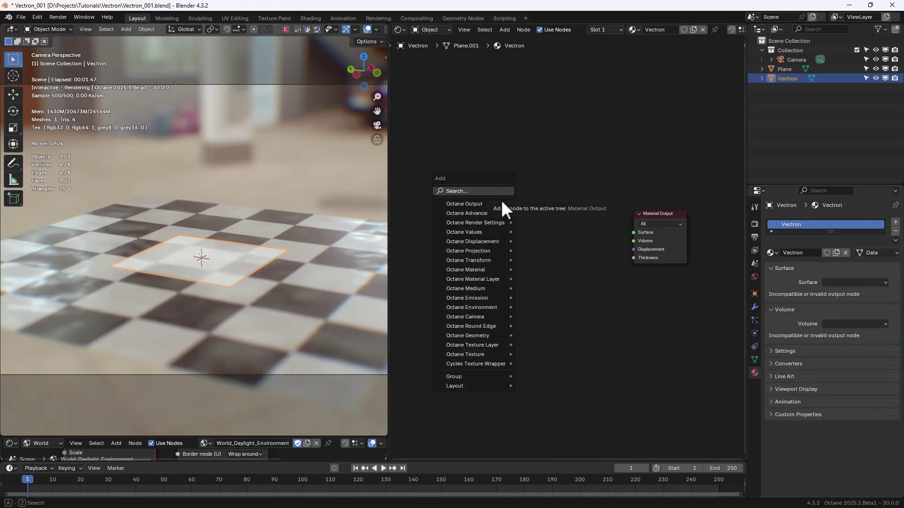
mouse_move(483, 334)
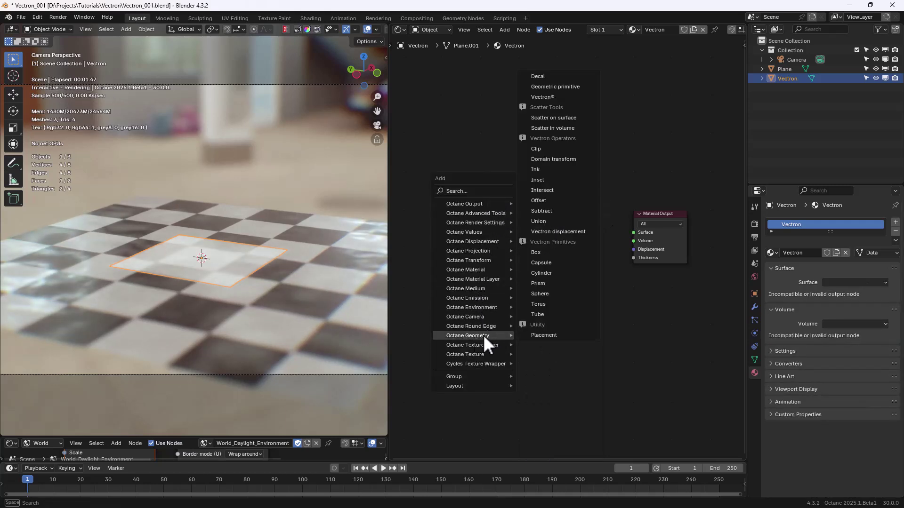
click(546, 158)
click(597, 228)
drag(603, 239, 633, 249)
mouse_move(577, 229)
mouse_down()
mouse_move(595, 241)
mouse_move(587, 235)
mouse_up()
- Set the mesh's geometric node to the Vectron node group and Domain transform, and save incrementally as Vectron_002
click(754, 361)
scroll(846, 411, down, 5)
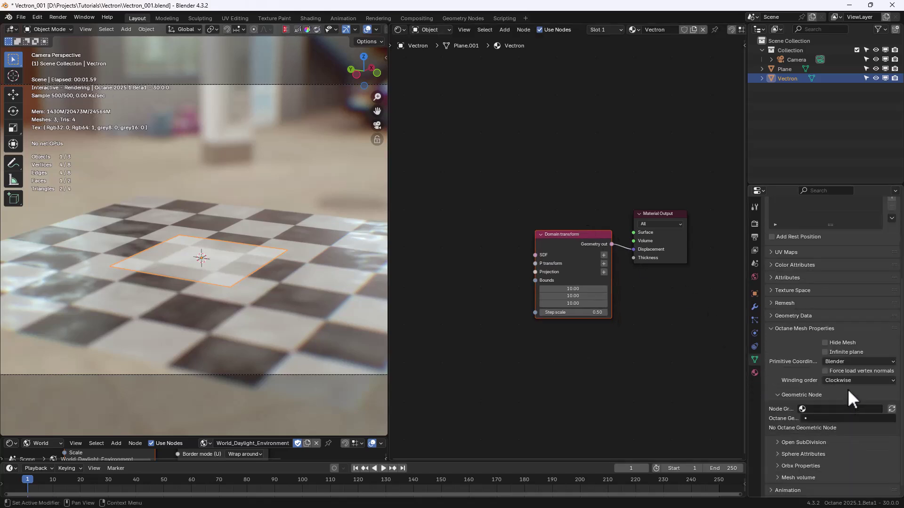
click(810, 397)
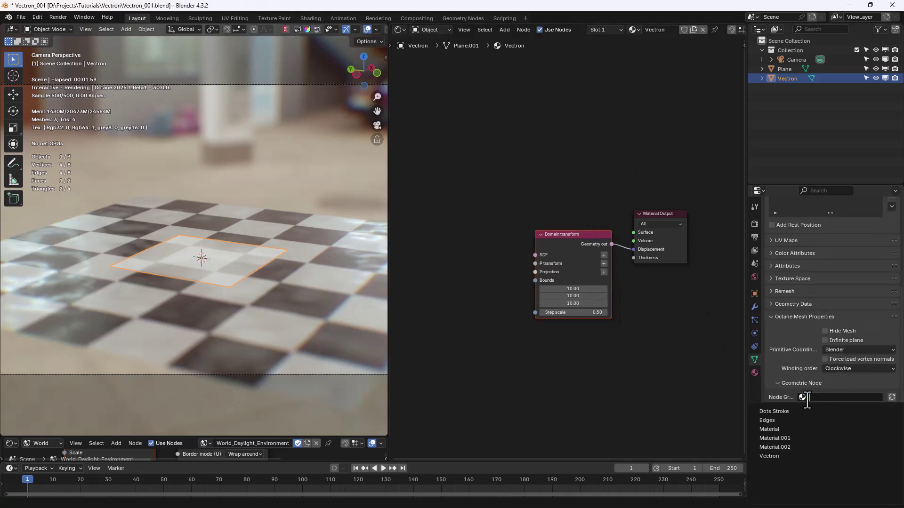
click(800, 457)
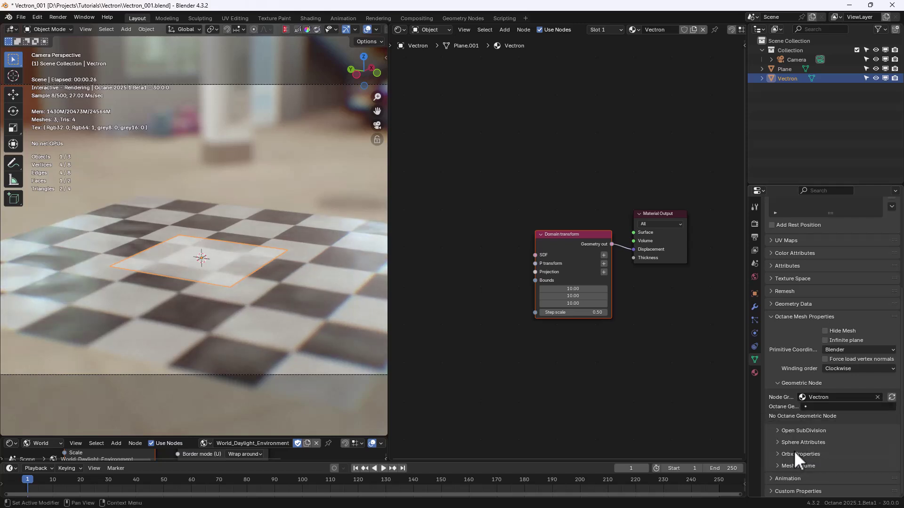
click(832, 408)
click(773, 309)
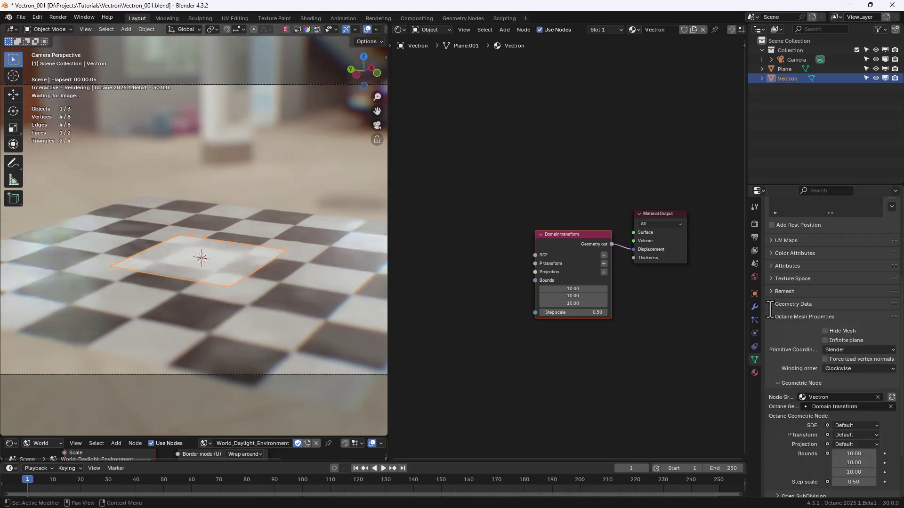
key(ctrl+alt+s)
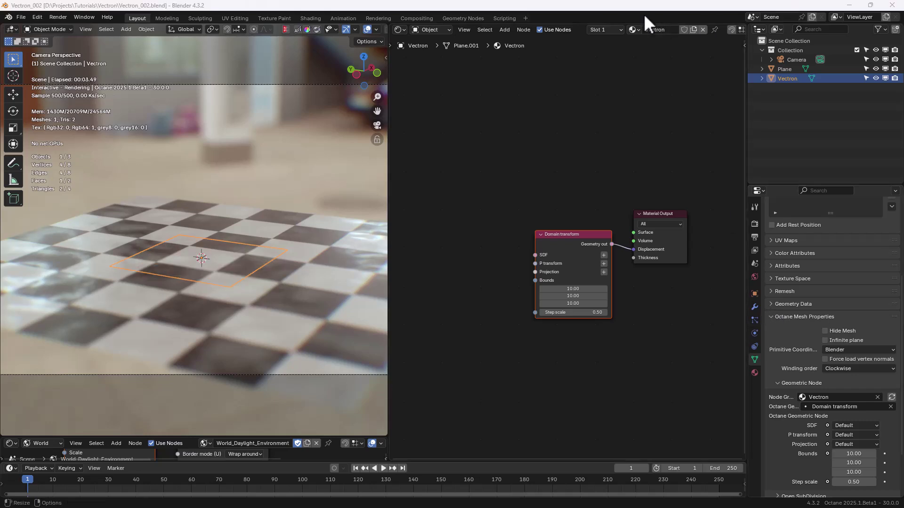
- Add a Vectron Box primitive node and connect its geometry output to the Domain transform's SDF input
key(shift+a)
mouse_move(466, 244)
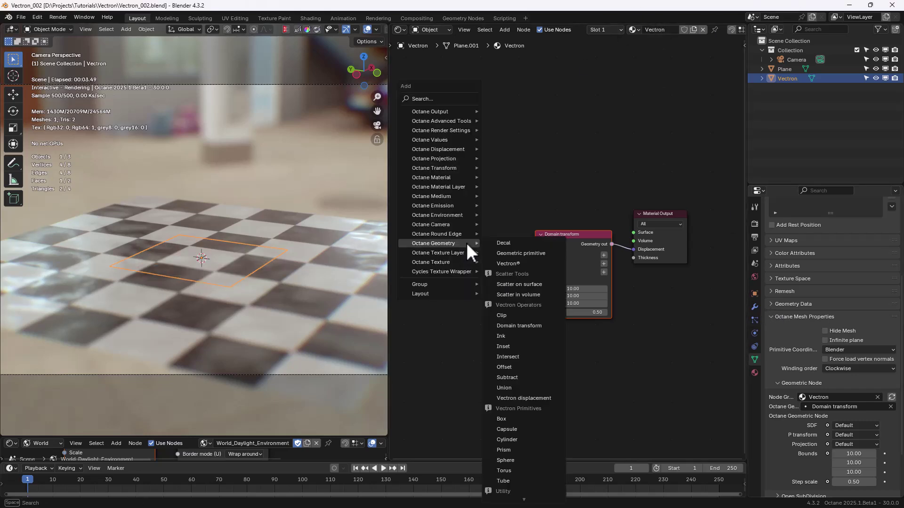
click(514, 419)
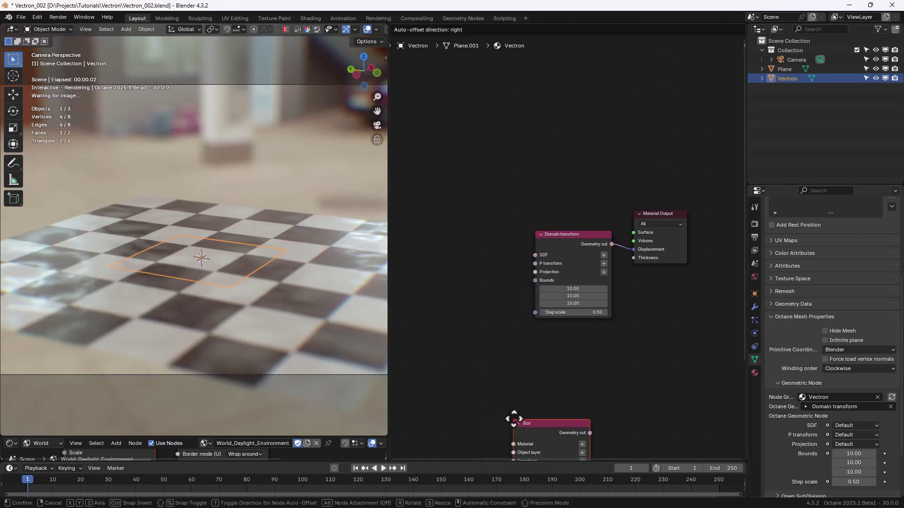
click(422, 221)
drag(502, 238, 535, 256)
scroll(575, 329, up, 2)
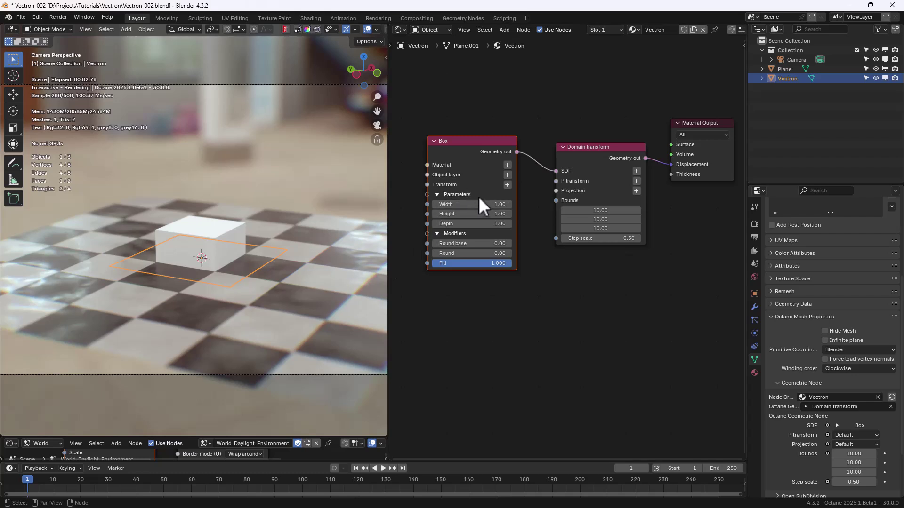
- Add a 3D transformation node to the Box's Transform input and set its Y translation to 0.58
middle_drag(527, 248, 613, 242)
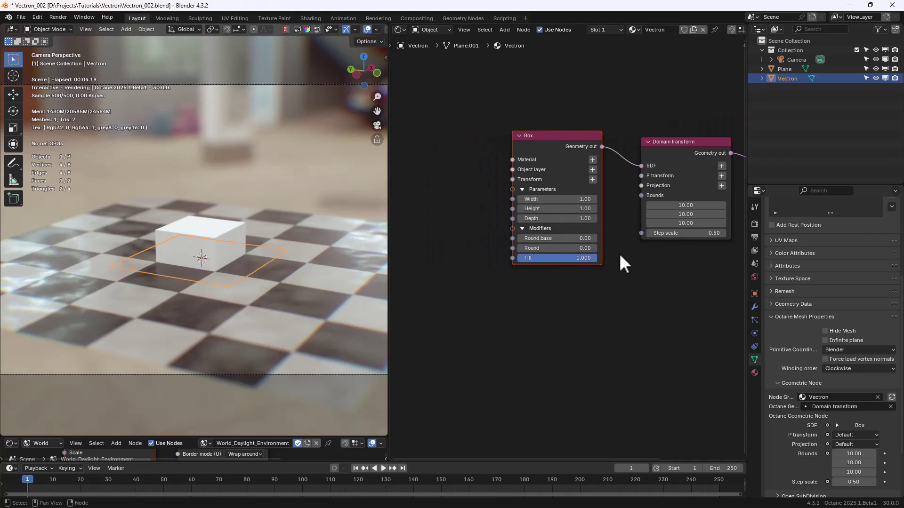
click(593, 177)
middle_drag(546, 309, 586, 293)
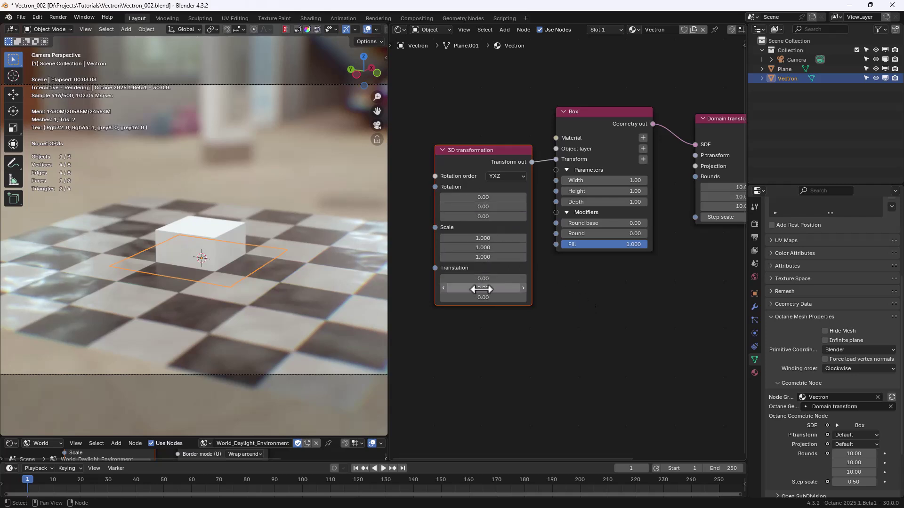
mouse_move(481, 289)
mouse_down()
mouse_move(535, 289)
mouse_move(485, 279)
mouse_up()
drag(492, 248, 504, 247)
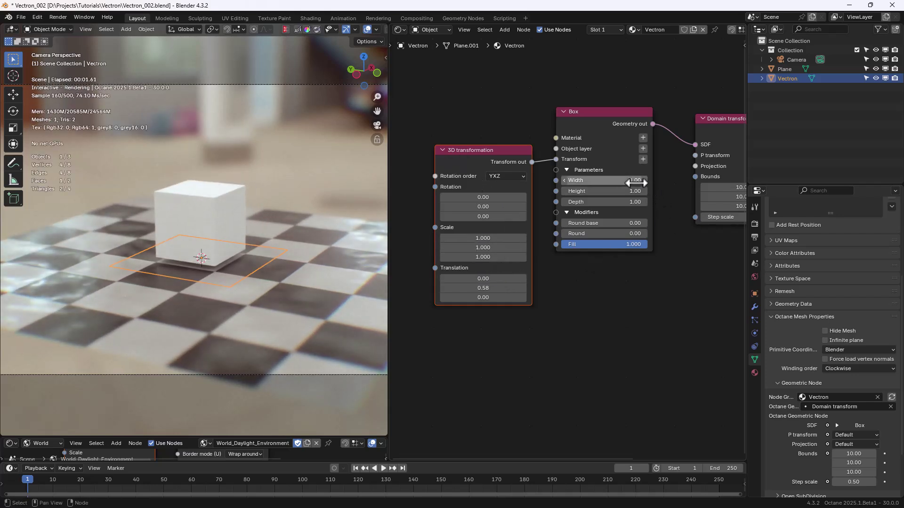
- Try out larger width, height and depth values on the Box node
drag(634, 182, 791, 182)
key(Escape)
drag(587, 191, 748, 191)
key(Escape)
drag(589, 202, 777, 202)
key(Escape)
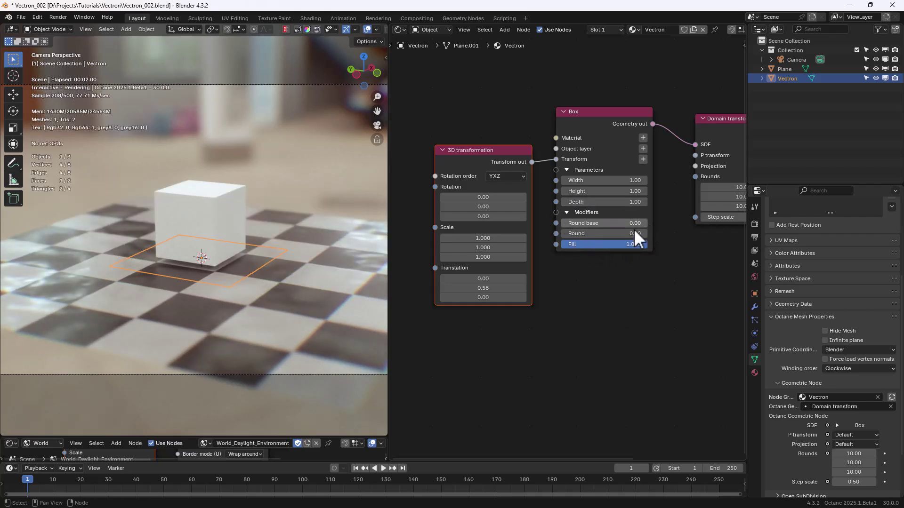
- Add a Universal material node and connect it to the Box's Material input
middle_drag(577, 282, 642, 319)
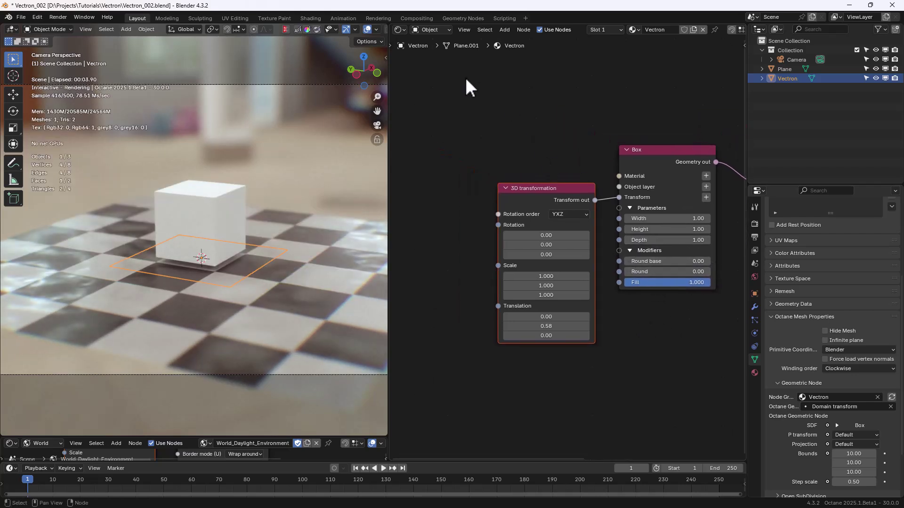
key(shift+a)
mouse_move(465, 77)
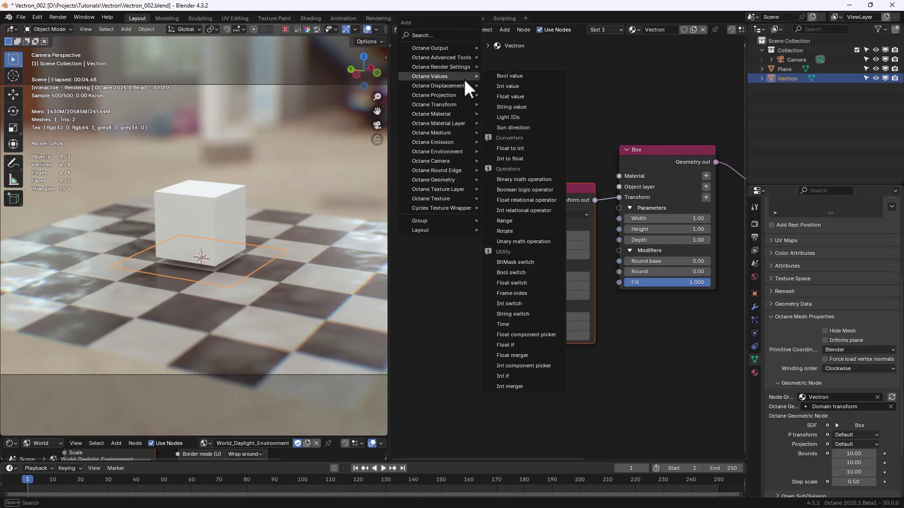
text(uni)
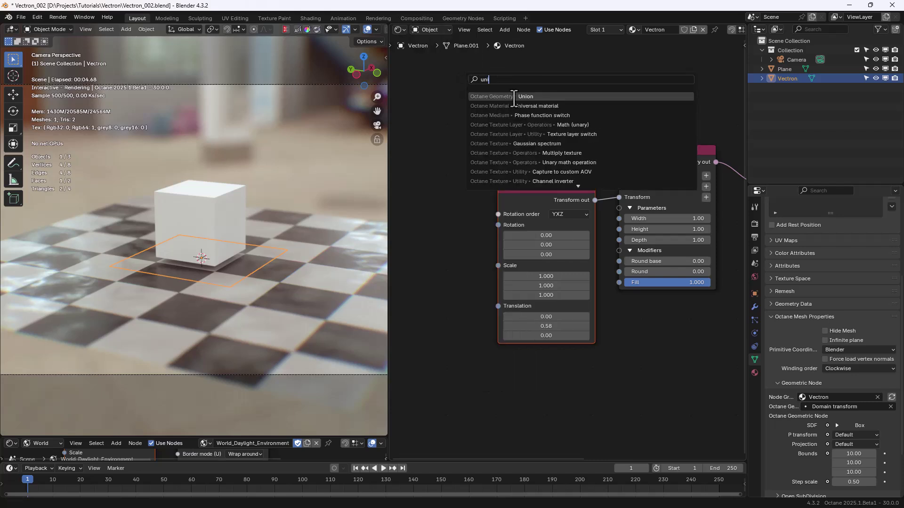
click(518, 95)
click(368, 105)
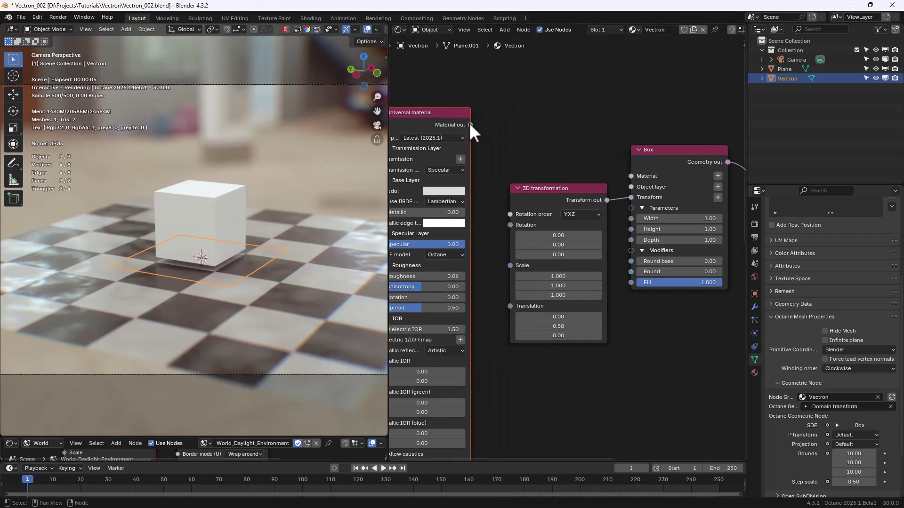
drag(471, 124, 627, 176)
- Try out different albedo colour and metallic values on the Universal material
middle_drag(496, 246, 549, 209)
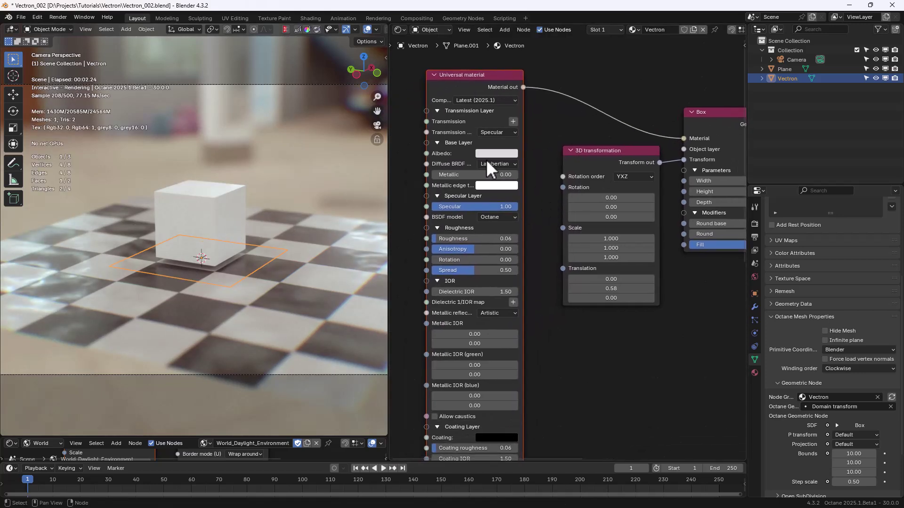
click(490, 151)
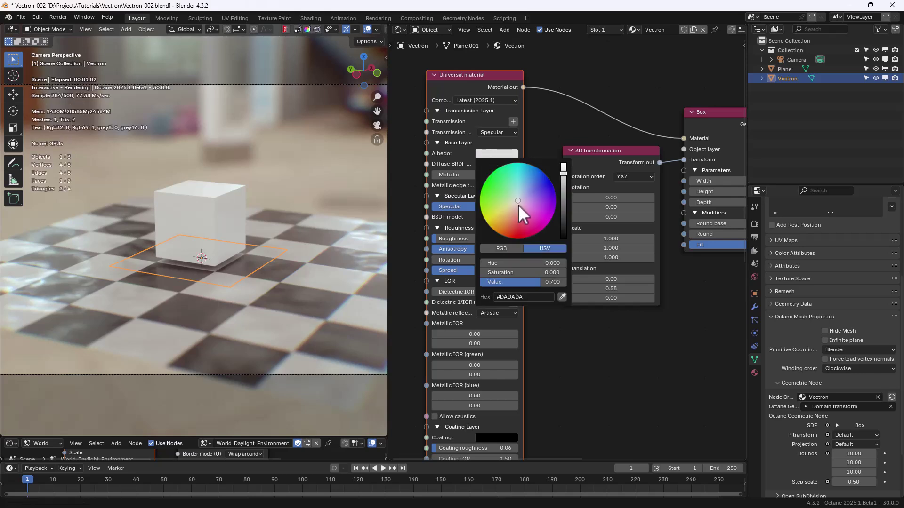
mouse_move(518, 204)
mouse_down()
mouse_move(503, 217)
mouse_move(523, 226)
mouse_move(518, 201)
mouse_up()
drag(451, 177, 432, 175)
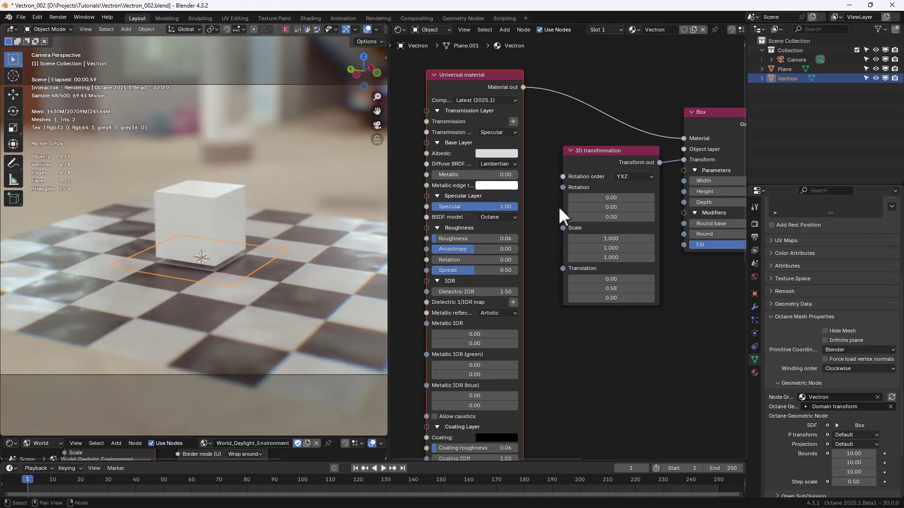
- Save the project incrementally as Vectron_003
middle_drag(604, 306, 484, 297)
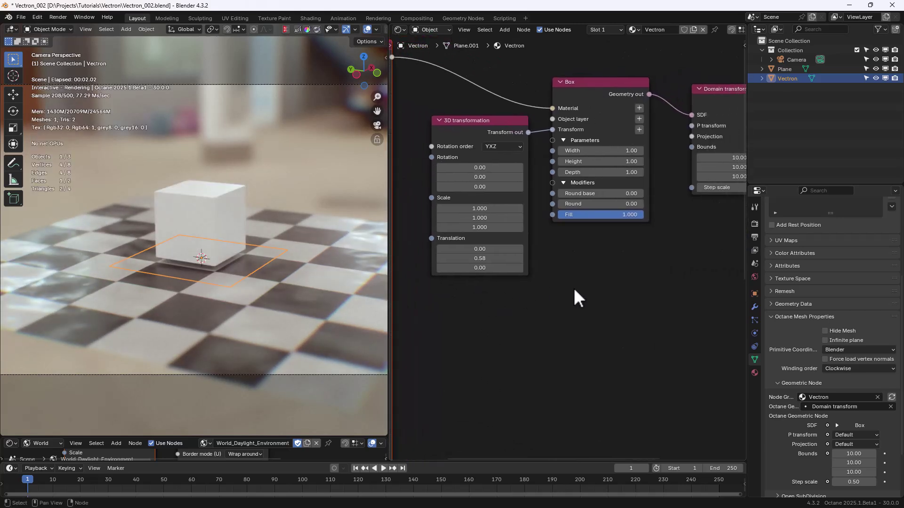
middle_drag(576, 297, 486, 312)
key(ctrl+alt+s)
- Add a Union node between Box and Domain transform, with the Box in Input 1 and the Union feeding SDF
middle_drag(548, 273, 592, 250)
key(shift+a)
mouse_move(570, 272)
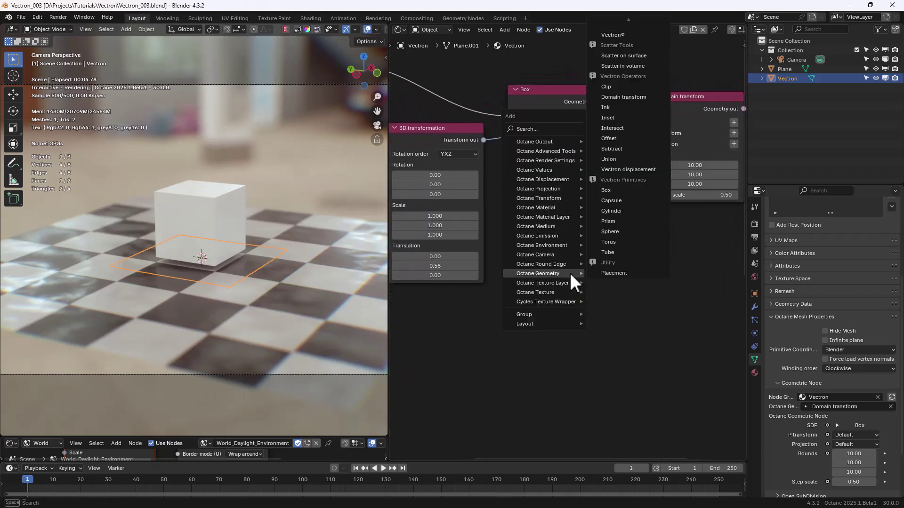
click(609, 159)
click(642, 264)
drag(649, 272, 647, 123)
click(606, 100)
drag(605, 100, 554, 326)
scroll(553, 254, down, 3)
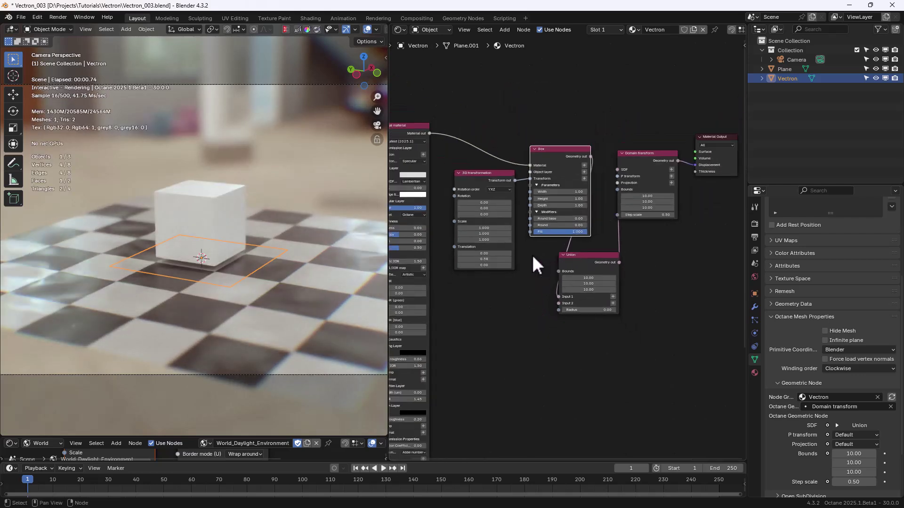
middle_drag(600, 230, 656, 202)
drag(433, 89, 521, 171)
drag(640, 219, 614, 160)
- Add a Vectron Sphere primitive node below the Box and connect it to the Union's Input 2
scroll(612, 277, up, 2)
key(shift+a)
mouse_move(518, 242)
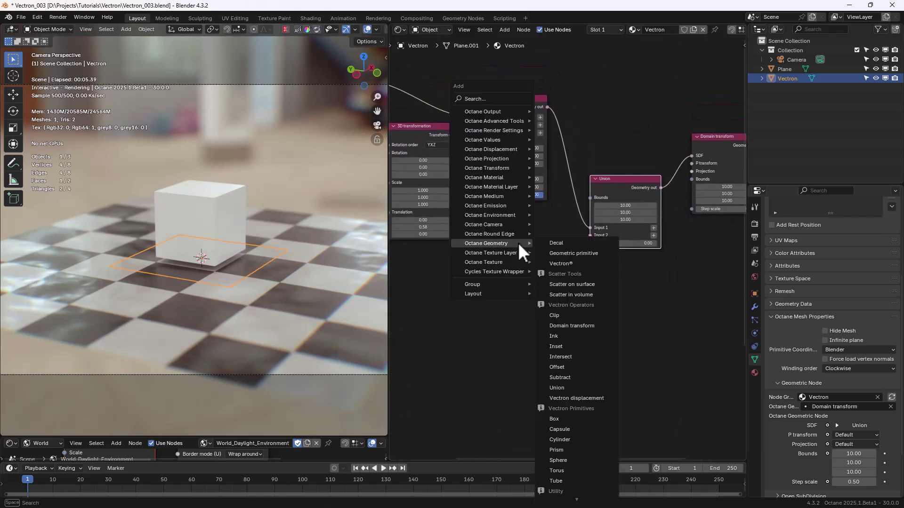
click(573, 458)
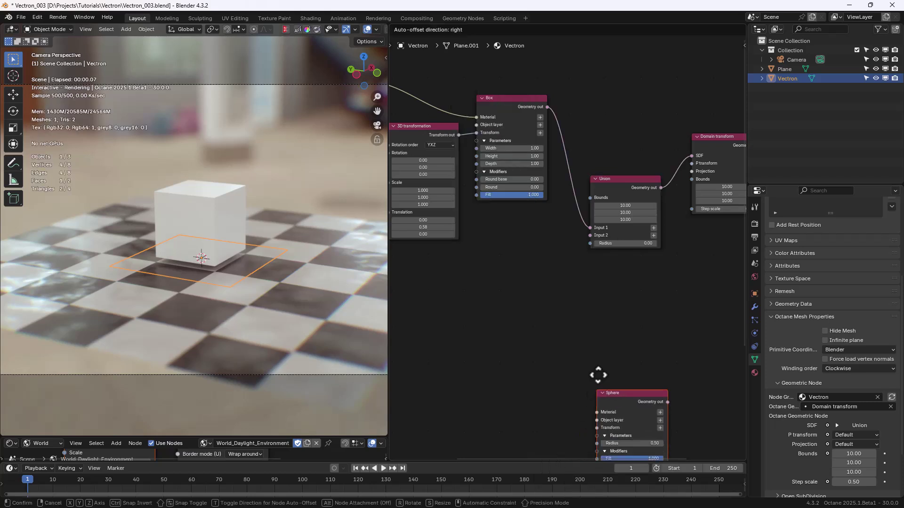
click(483, 220)
drag(553, 241, 587, 235)
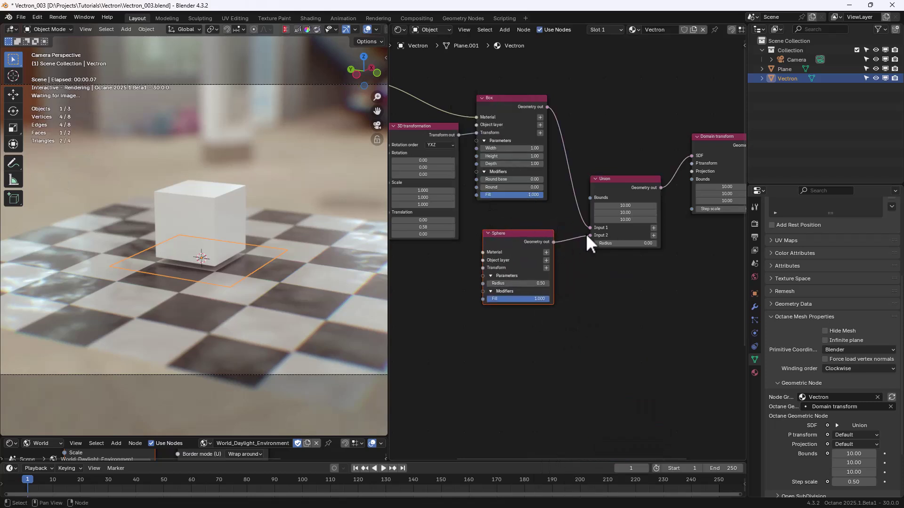
- Add a 3D transformation node to the Sphere's Transform input and set its Y translation to 1.63
click(546, 268)
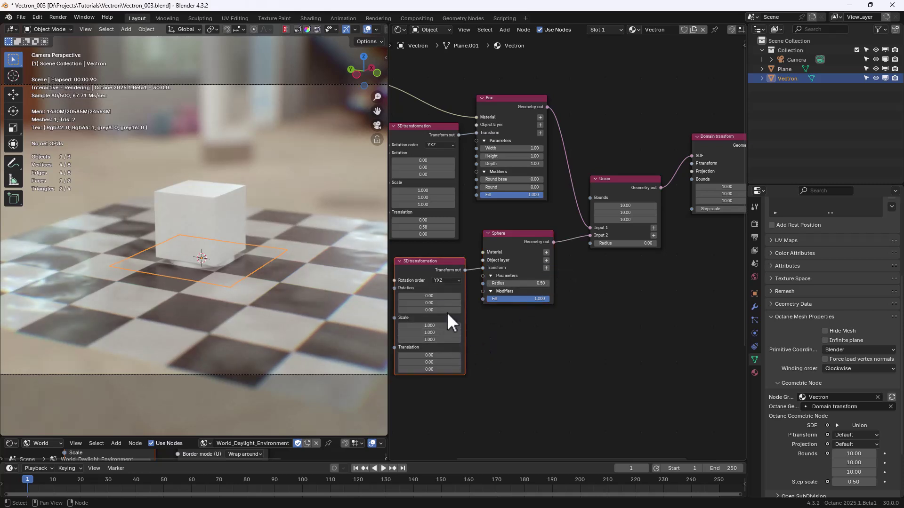
drag(431, 361, 480, 362)
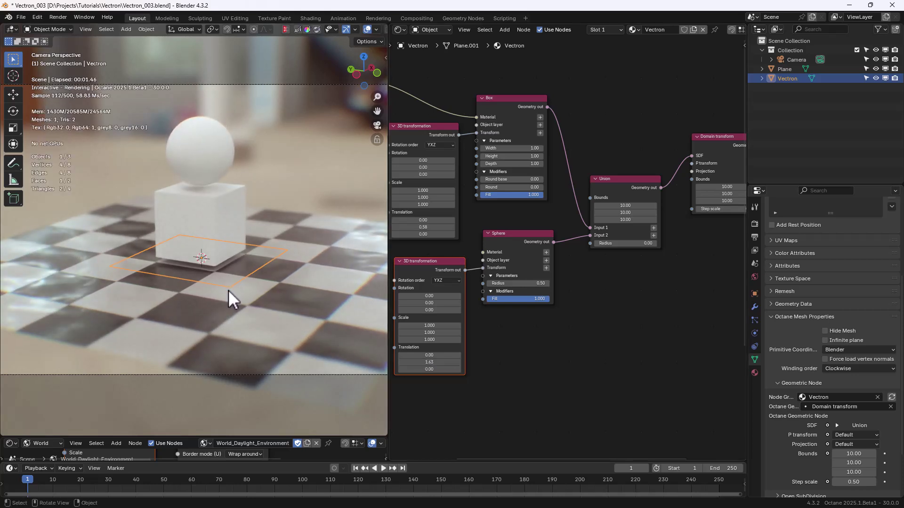
- Set the Union node's Radius to 0.62 and the Y translation of the Sphere's 3D transformation to 1.67
middle_drag(504, 222, 522, 254)
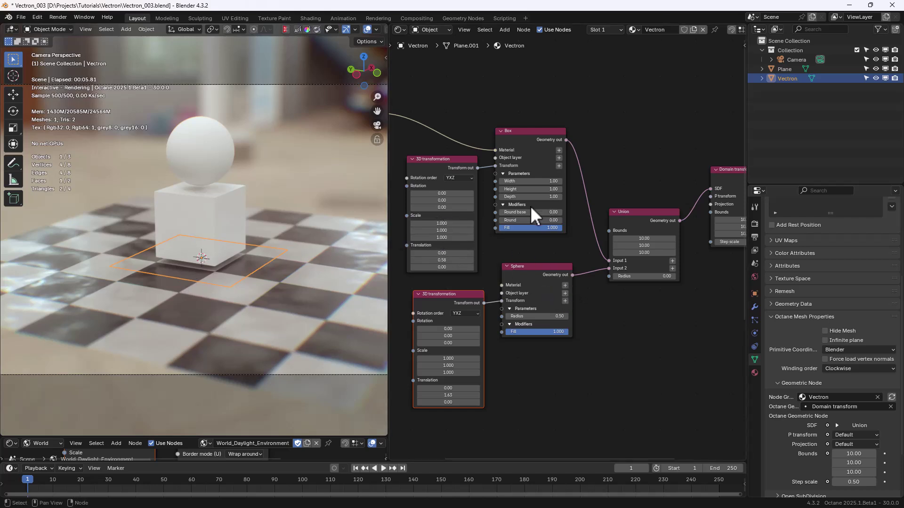
drag(520, 210, 439, 219)
drag(644, 277, 707, 277)
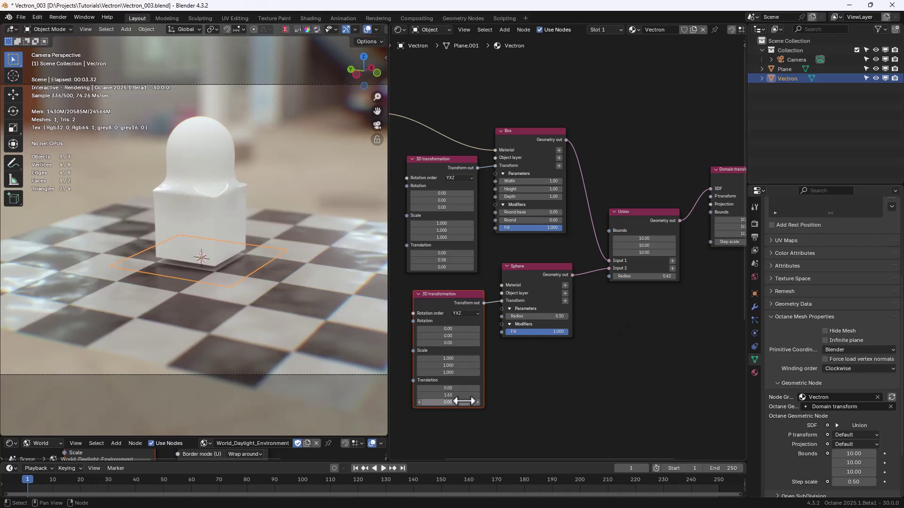
mouse_move(464, 395)
mouse_down()
mouse_move(447, 395)
mouse_move(476, 395)
mouse_move(451, 395)
mouse_move(461, 395)
mouse_up()
- Connect the Universal material's output to the Sphere node's Material input as well
scroll(509, 360, down, 2)
middle_drag(411, 270, 470, 256)
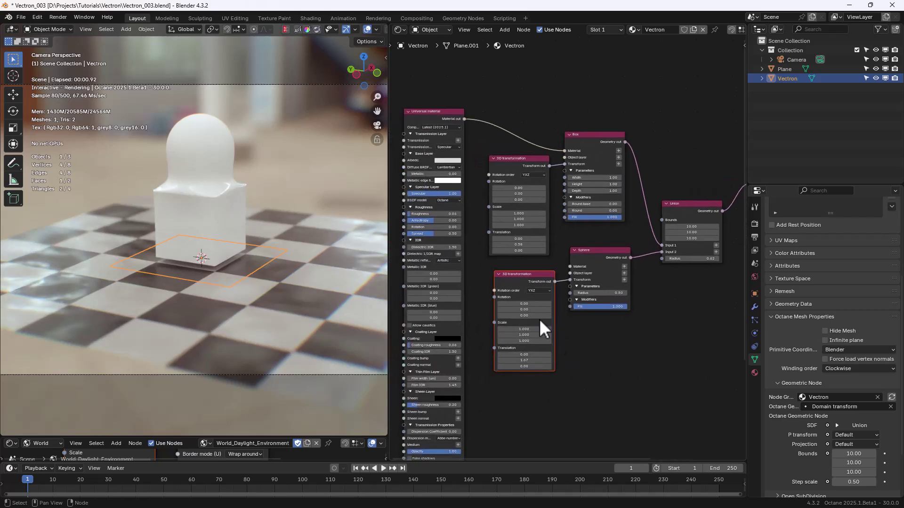
drag(464, 119, 569, 266)
scroll(628, 352, up, 2)
middle_drag(632, 374, 620, 366)
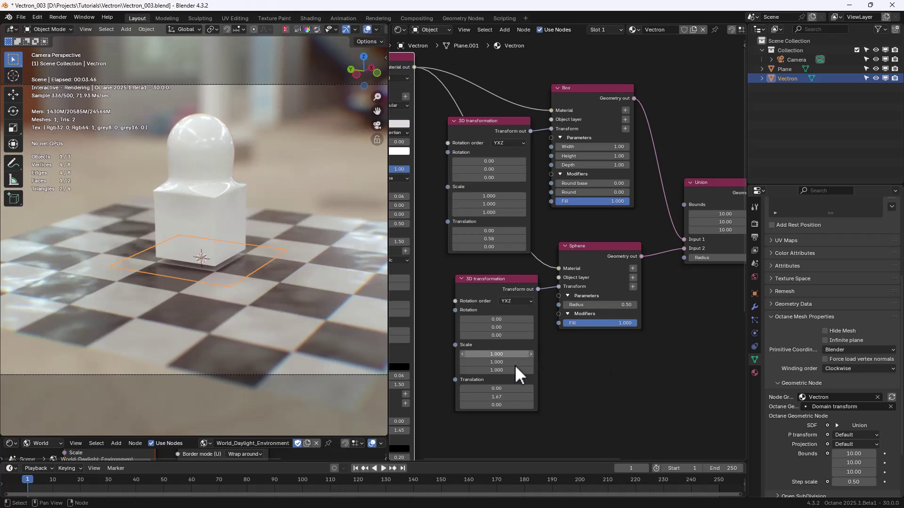
- Set the Y translation of the Sphere's 3D transformation to 1.70 and save the project incrementally as Vectron_004
mouse_move(496, 397)
mouse_down()
mouse_move(520, 396)
mouse_move(476, 397)
mouse_move(496, 397)
mouse_up()
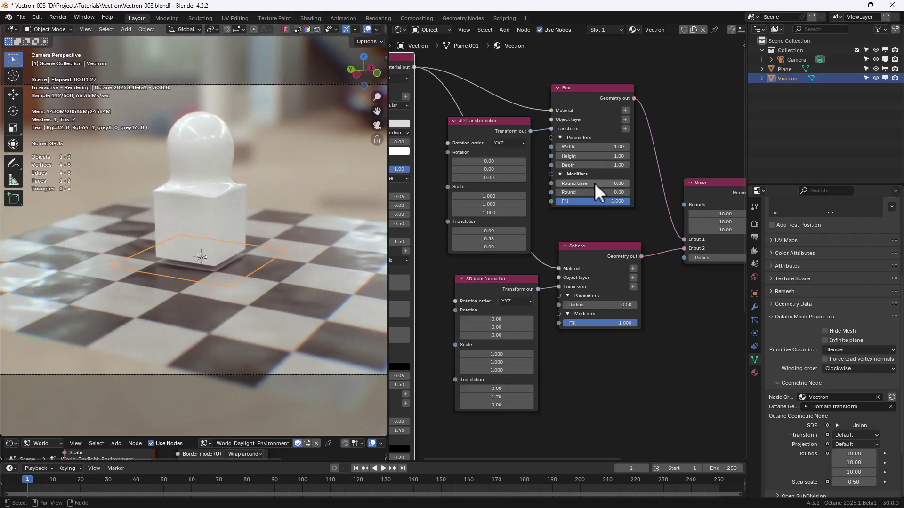
drag(595, 183, 556, 183)
key(ctrl+alt+s)
- Add a Sphere empty and a Cube empty to the scene at the 3D cursor
key(shift+a)
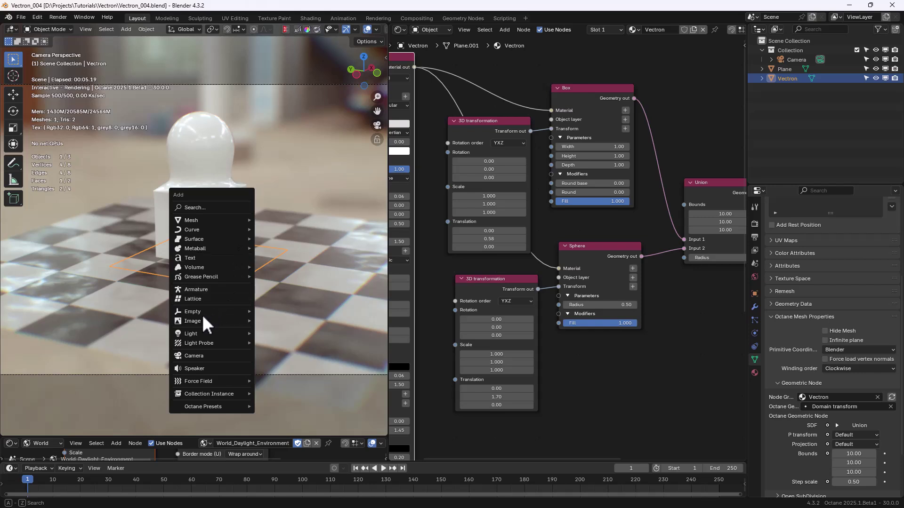
mouse_move(200, 312)
click(279, 363)
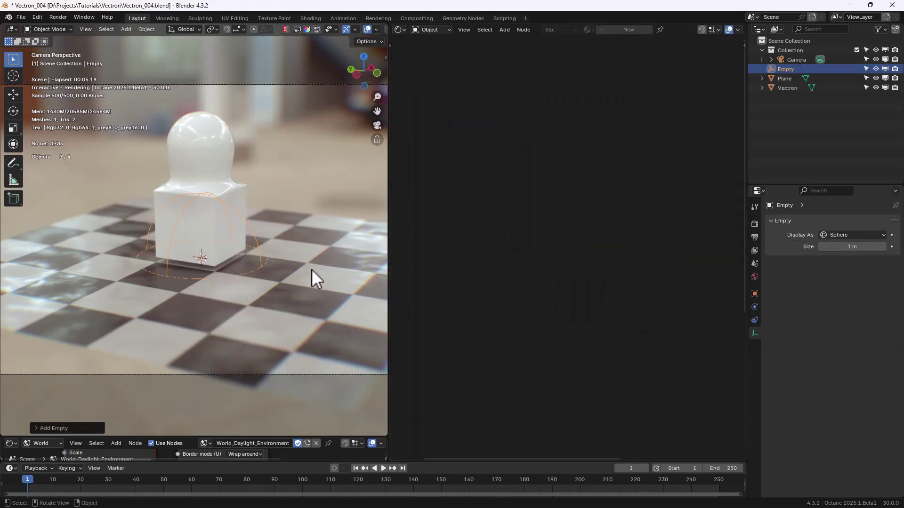
key(shift+a)
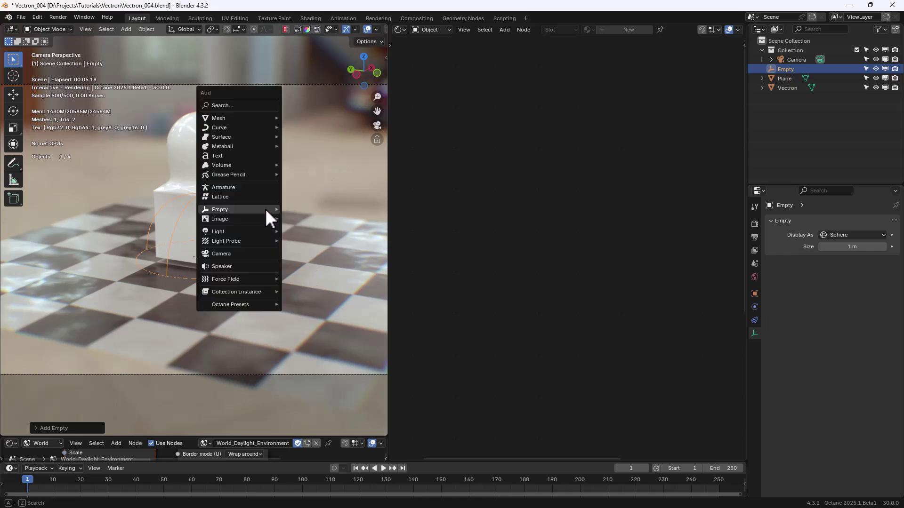
mouse_move(264, 209)
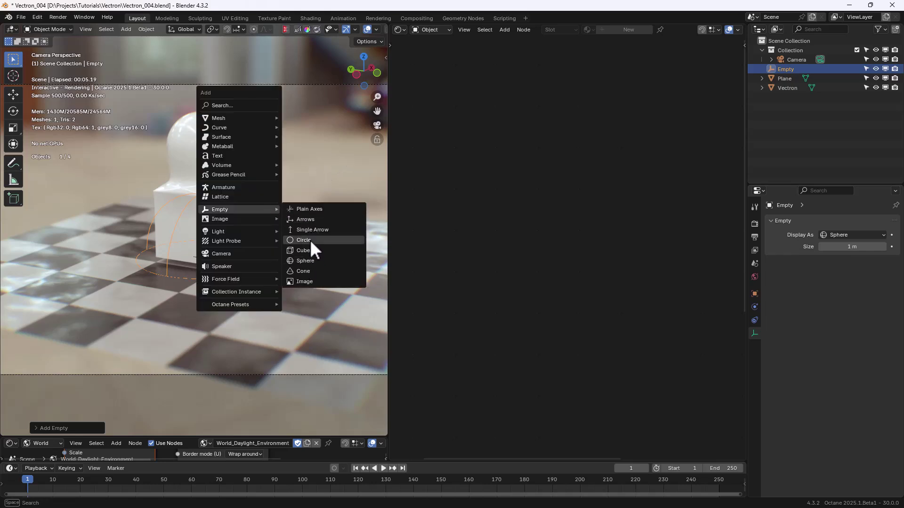
click(304, 251)
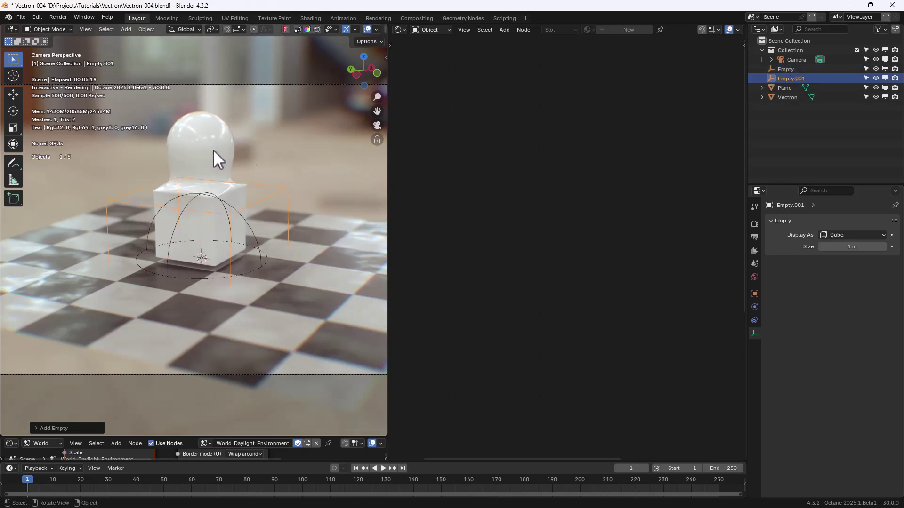
- Delete both 3D transformation nodes feeding the Box and Sphere in the Vectron object's material
click(787, 98)
middle_drag(628, 230, 651, 218)
click(574, 113)
shift+click(574, 275)
key(x)
- Add an Object Data node beside the Sphere node and set its Object to the sphere-shaped Empty
key(shift+a)
text(data)
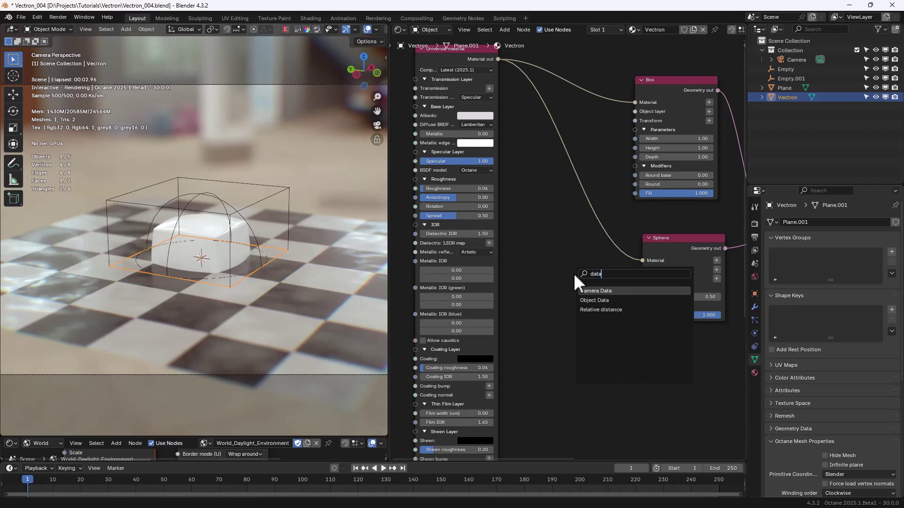
click(601, 300)
click(547, 260)
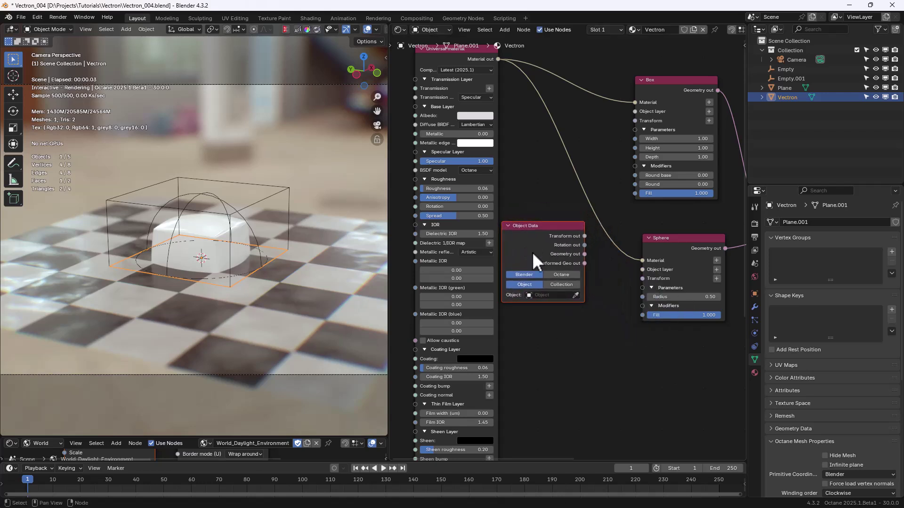
click(549, 295)
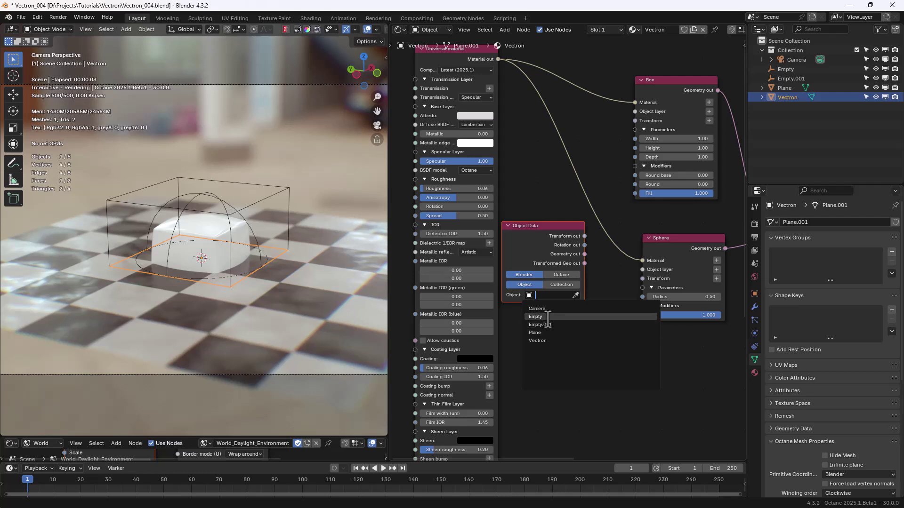
click(548, 318)
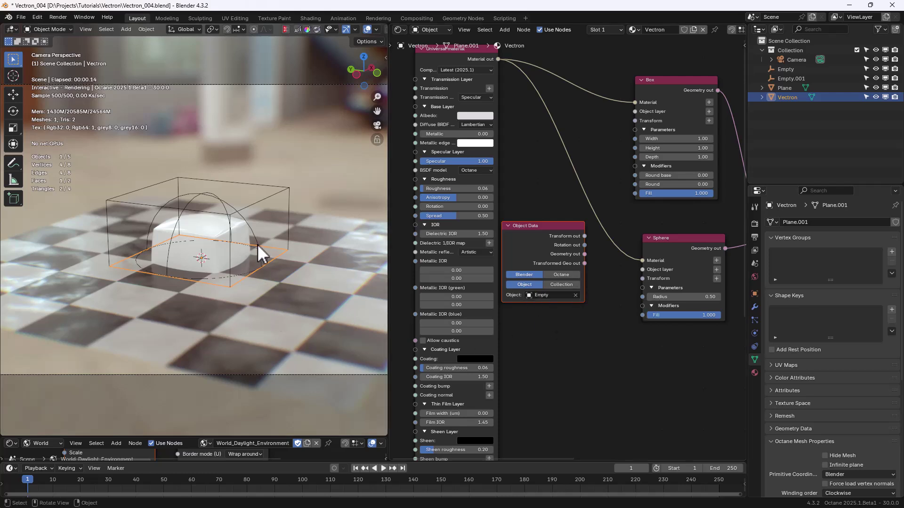
- Rename the cube-shaped empty as Box and the sphere-shaped empty as Sphere
click(270, 195)
key(F2)
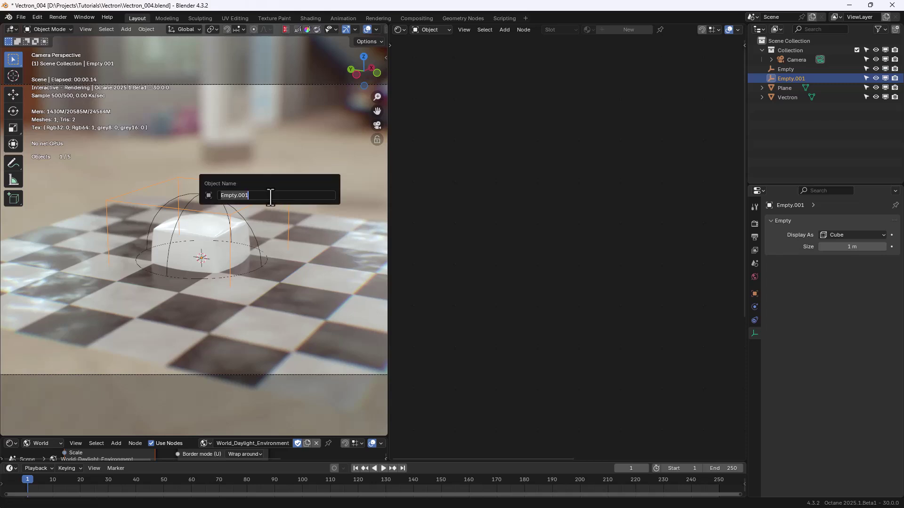
text(Box)
key(Return)
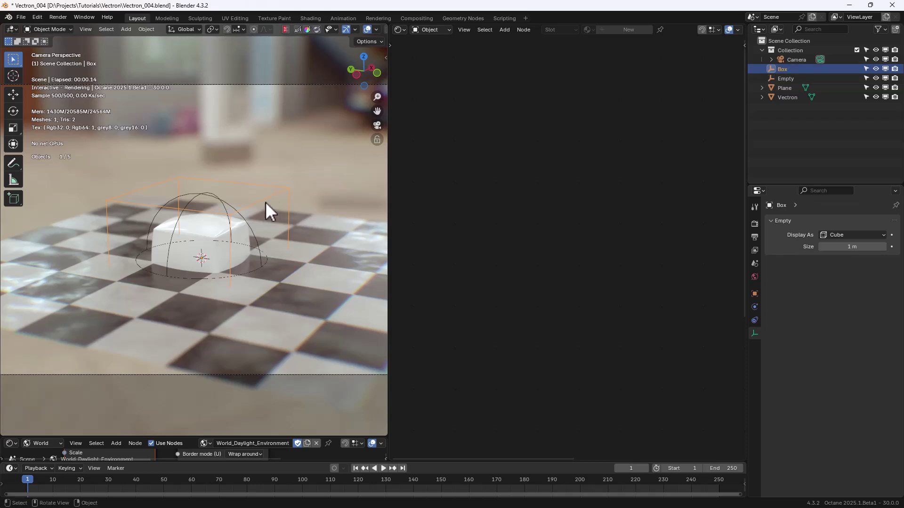
click(252, 231)
key(F2)
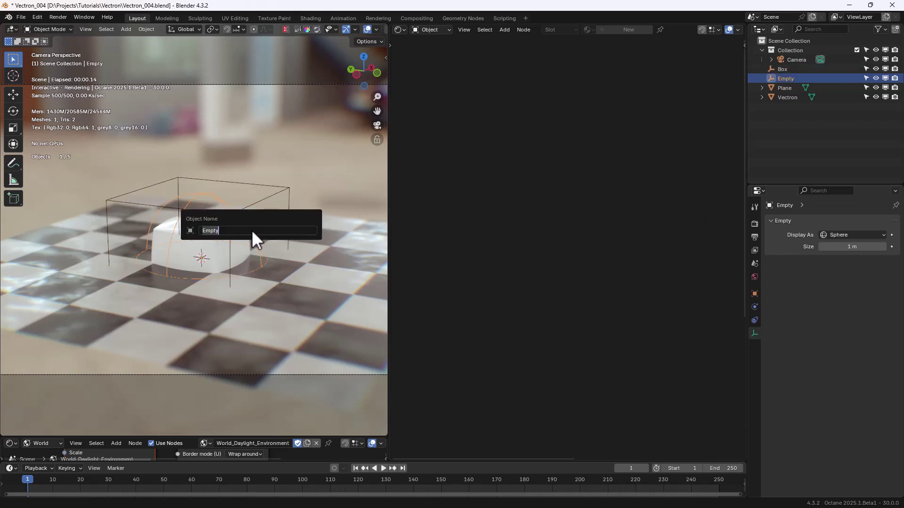
text(Sphere)
key(Return)
- Connect the Object Data node's Transform out to the Sphere node's Transform input and place the node lower beside it
click(797, 96)
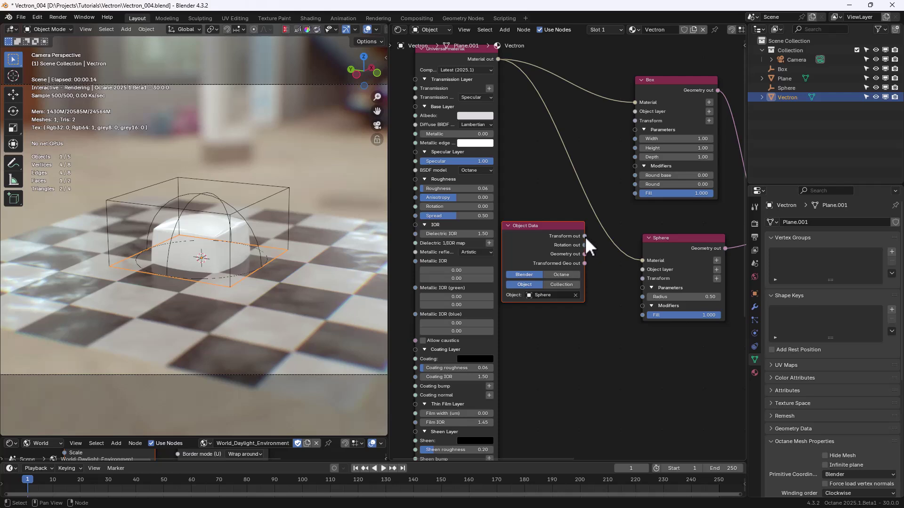
drag(584, 236, 603, 252)
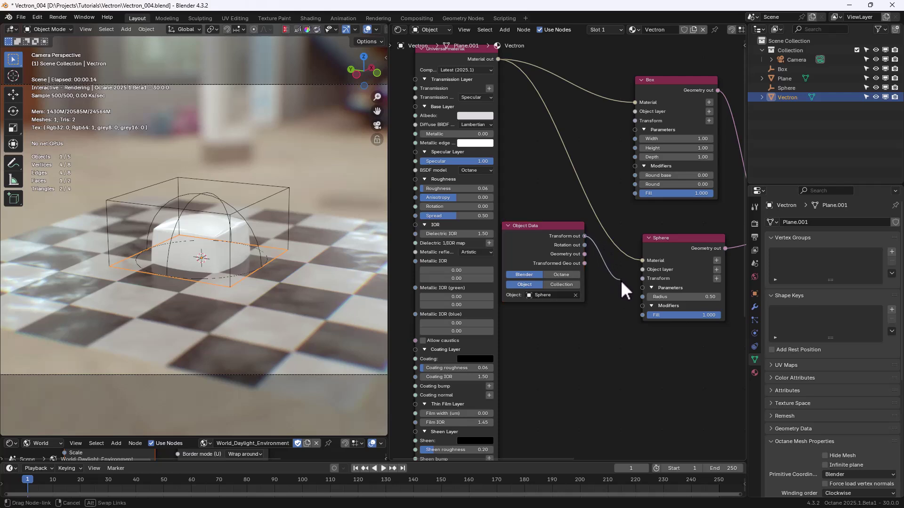
drag(622, 282, 641, 278)
drag(555, 225, 575, 298)
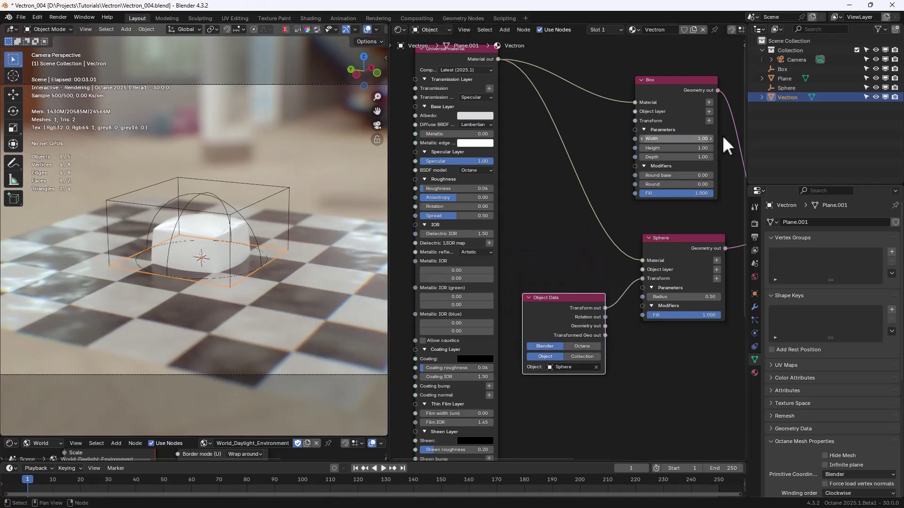
- Try moving the Sphere empty to test its control over the Vectron sphere, and cancel the move
click(786, 88)
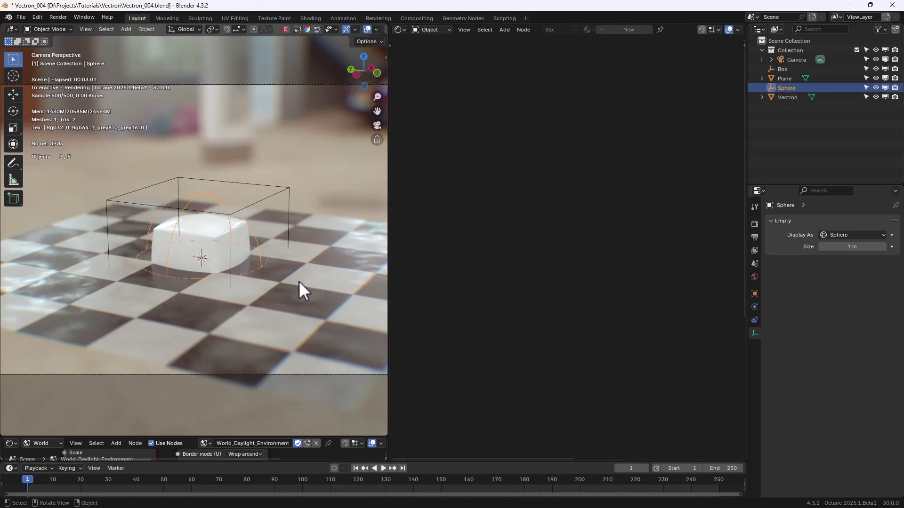
key(g)
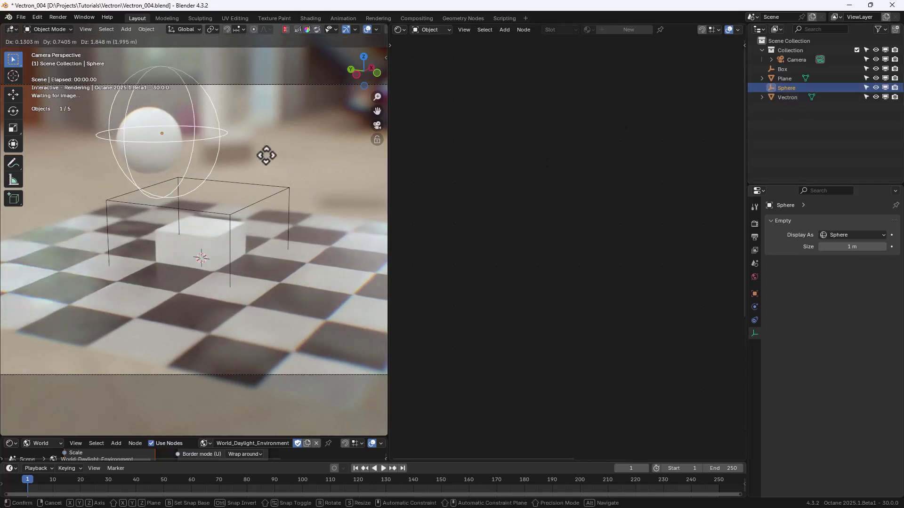
right_click(244, 222)
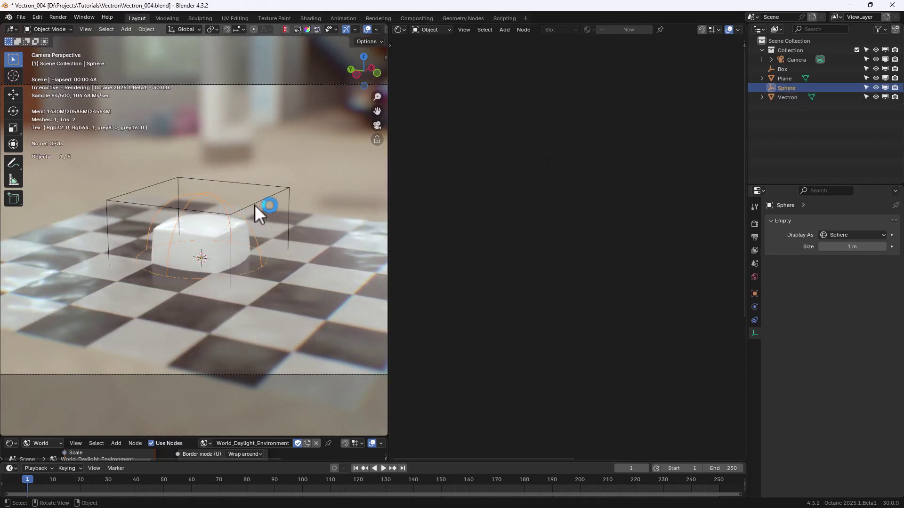
- Duplicate the Object Data node, set the copy's Object to Box, and connect its Transform out to the Box node's Transform input
click(788, 97)
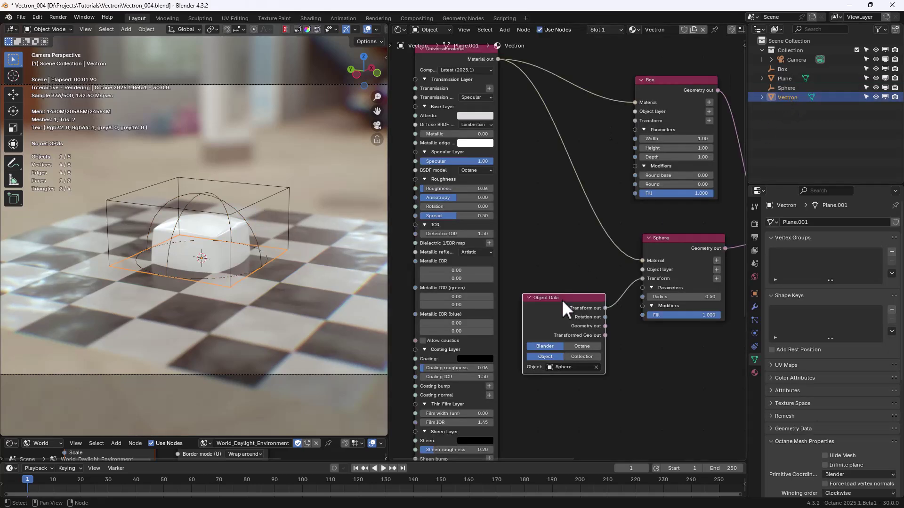
key(shift+d)
click(527, 206)
click(537, 273)
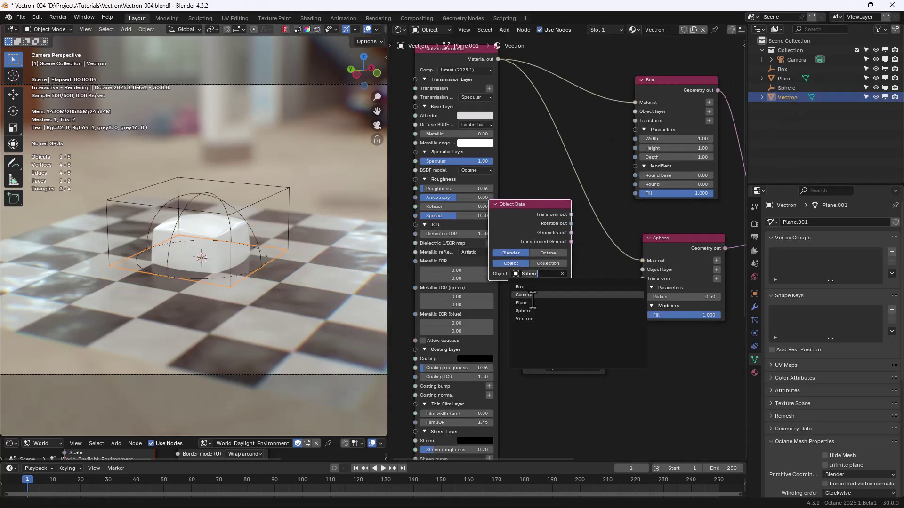
click(534, 289)
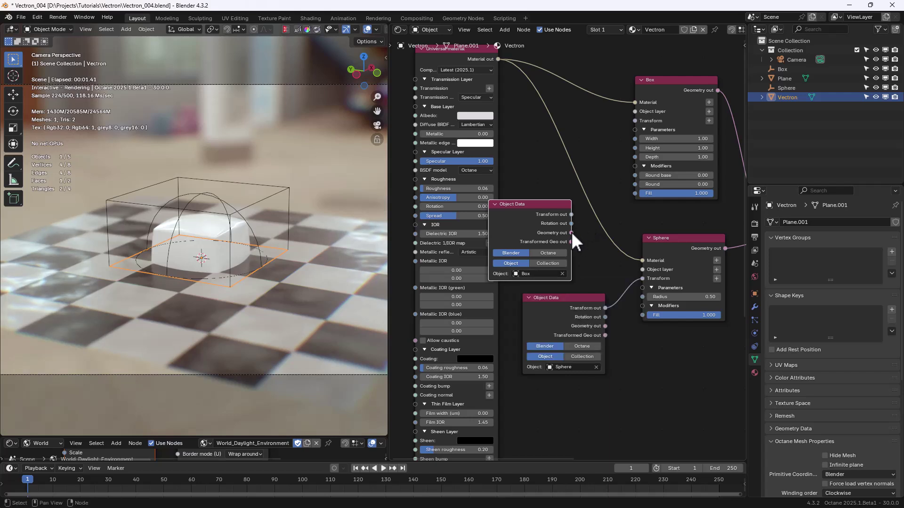
drag(571, 233, 582, 239)
drag(607, 167, 636, 119)
drag(571, 214, 635, 121)
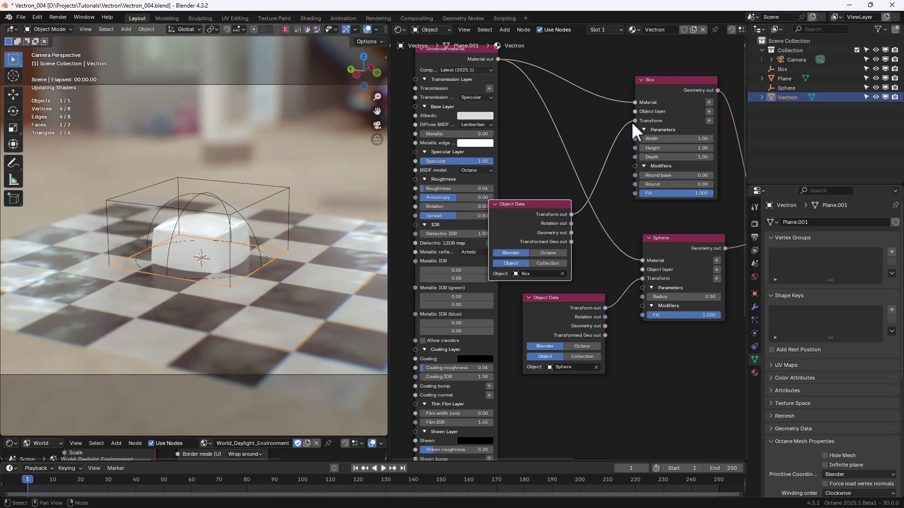
- Try moving, scaling and rotating the Box empty to test its control over the Vectron box, and undo the changes
click(786, 68)
key(g)
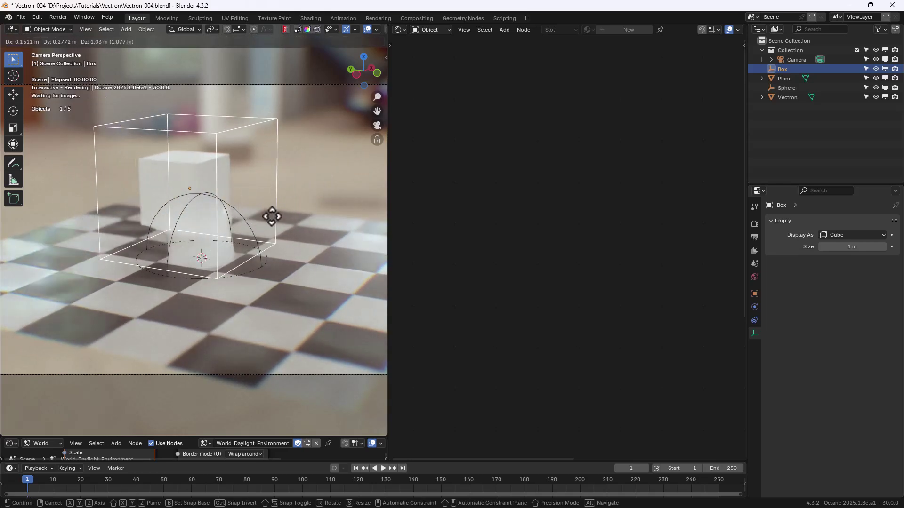
click(316, 207)
key(s)
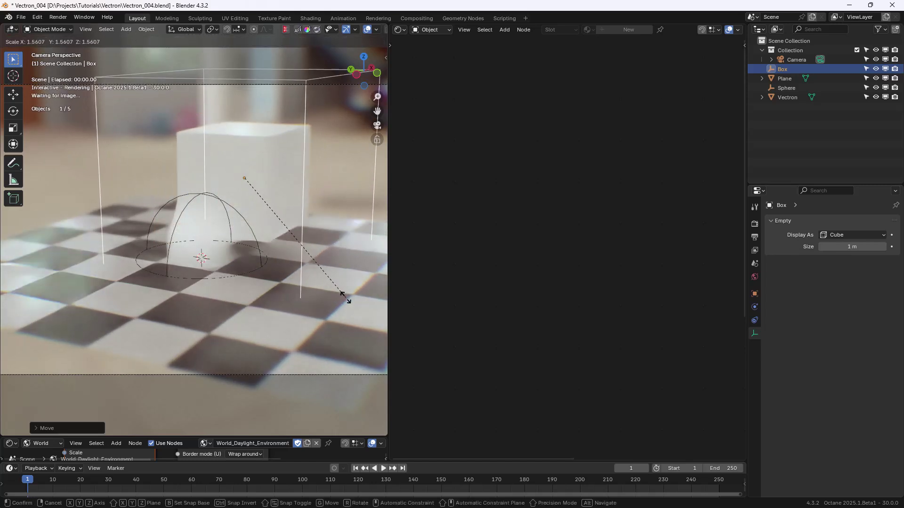
click(307, 265)
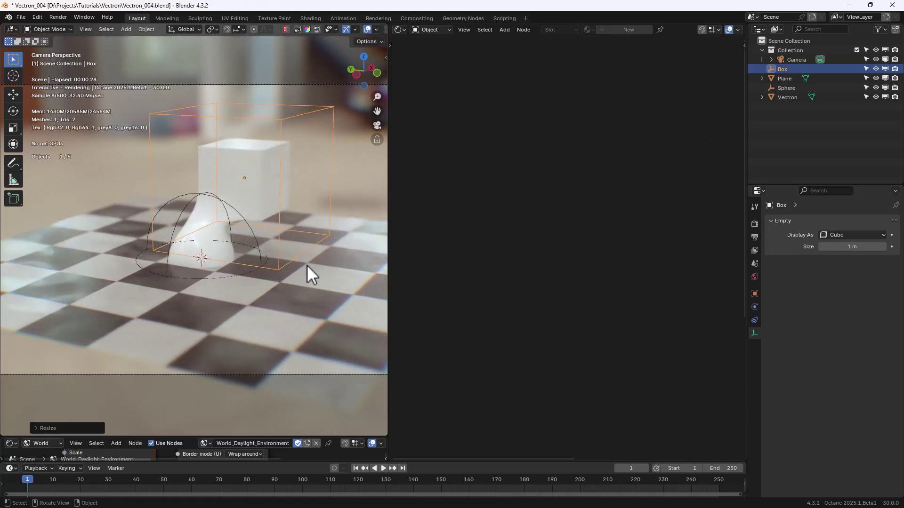
key(r)
key(r)
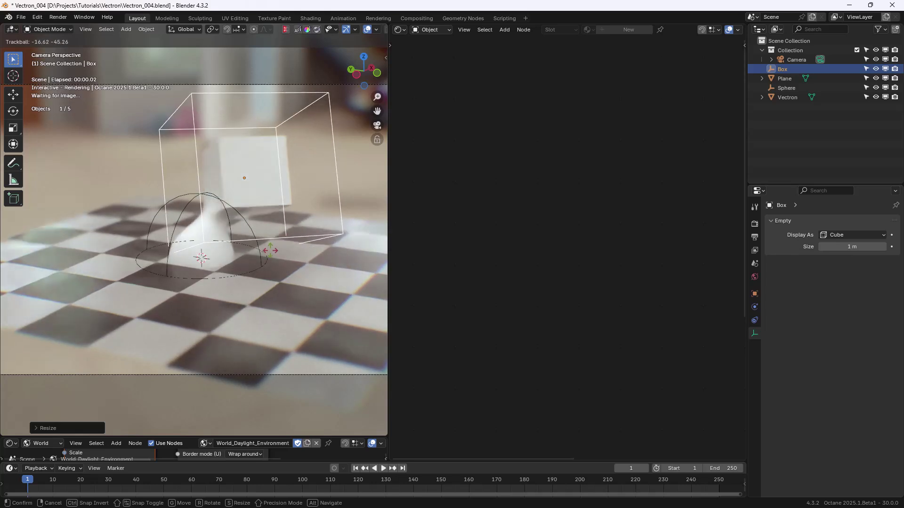
click(272, 240)
key(ctrl+z)
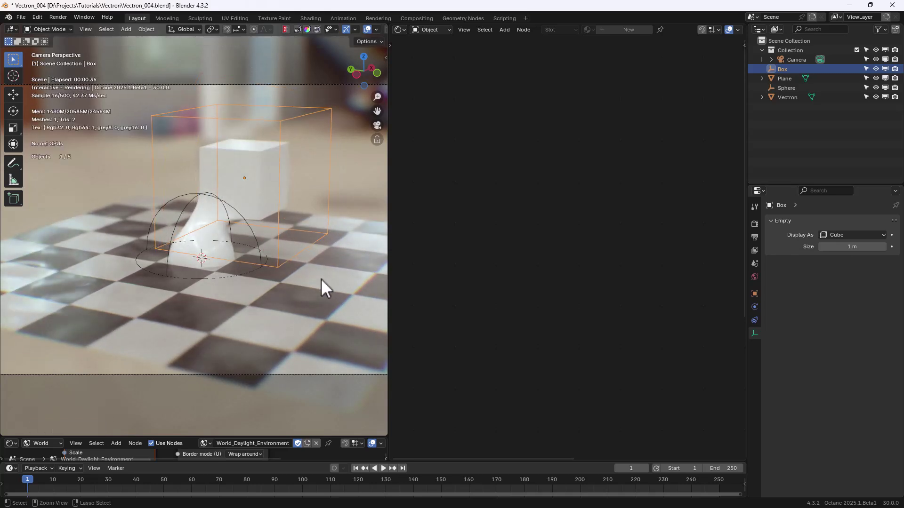
key(ctrl+z)
- Move the Sphere empty straight up along Z until the Vectron sphere floats above the box
click(260, 267)
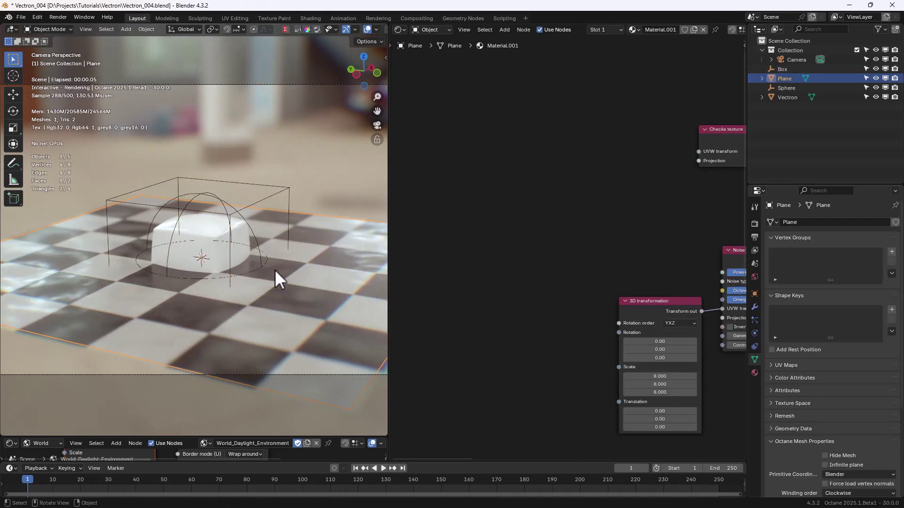
click(257, 242)
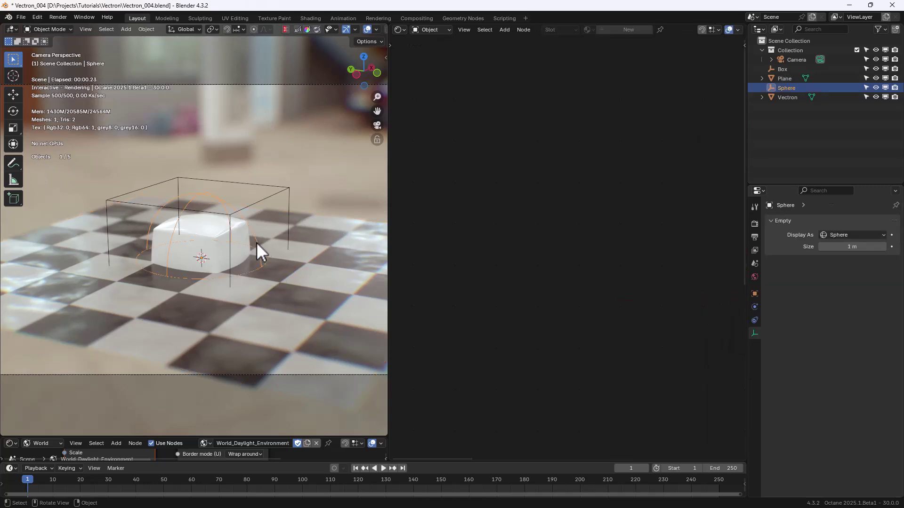
key(g)
key(z)
click(262, 141)
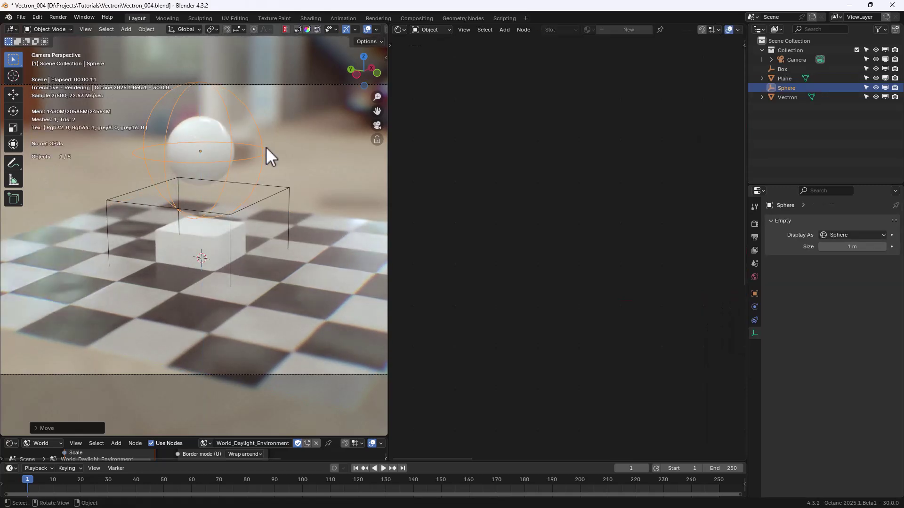
- Move the Box empty straight up along Z until the Vectron box blends with the sphere above it, and deselect the empty
click(270, 196)
key(g)
key(z)
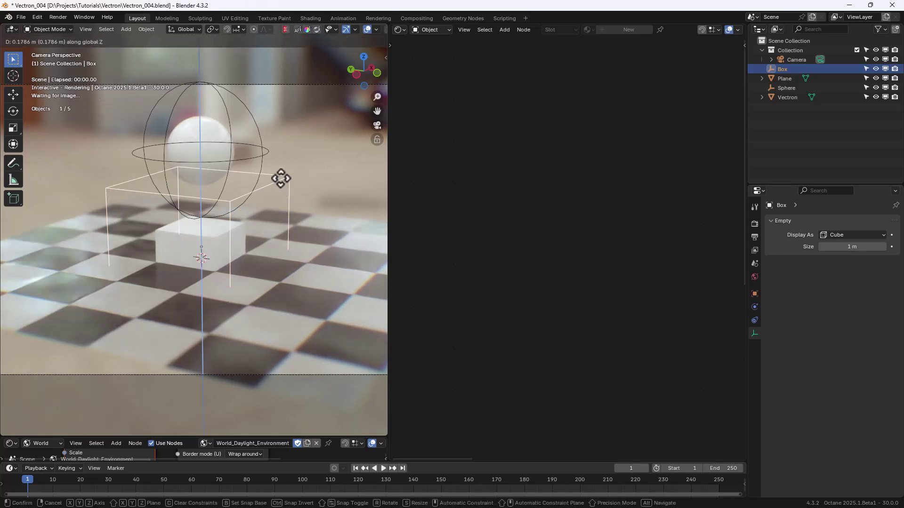
click(284, 159)
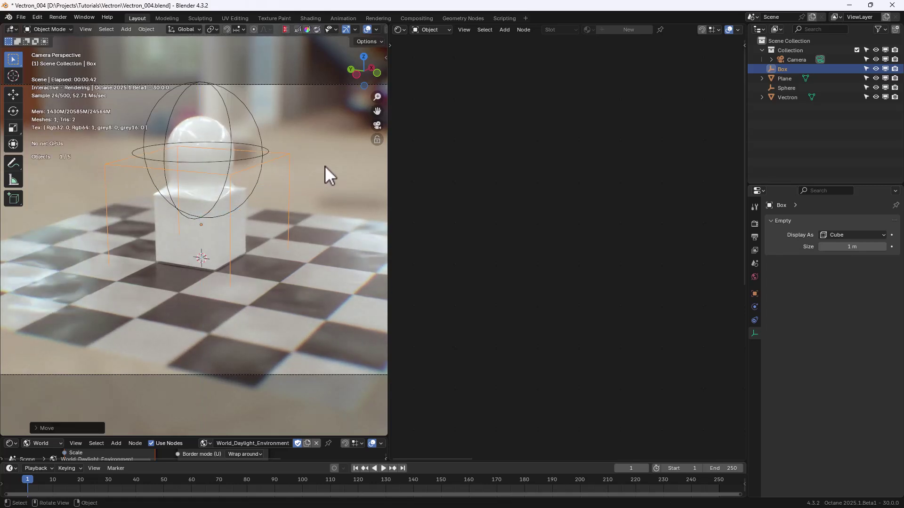
click(358, 222)
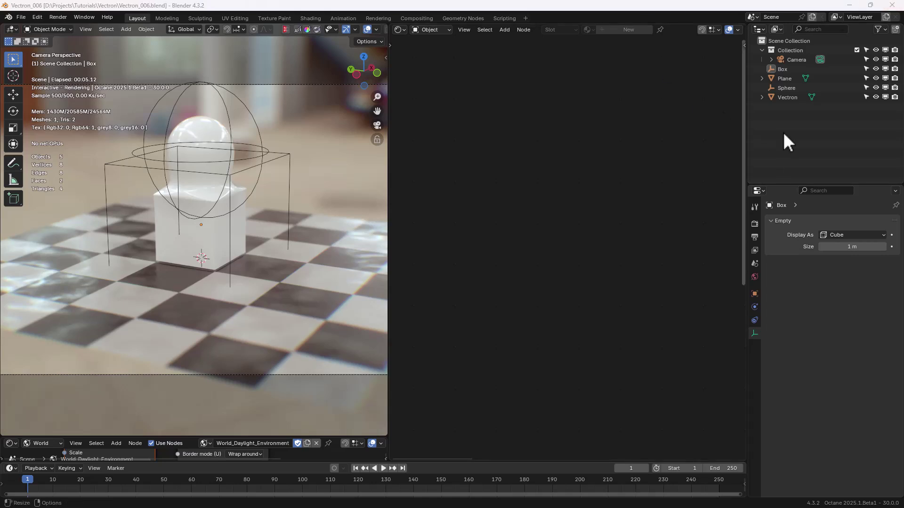
- Give the Vectron object's Sphere node its own duplicate of the Universal material, with a light blue Albedo
click(787, 97)
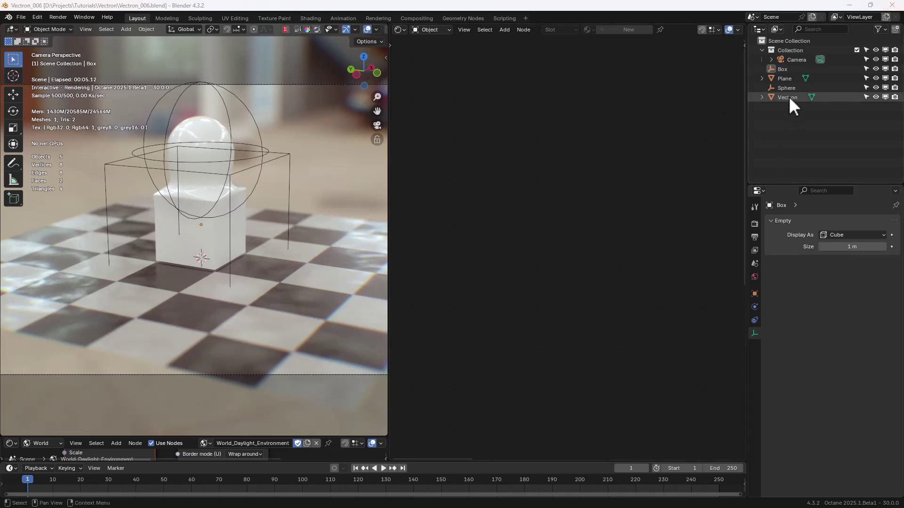
drag(542, 213, 559, 190)
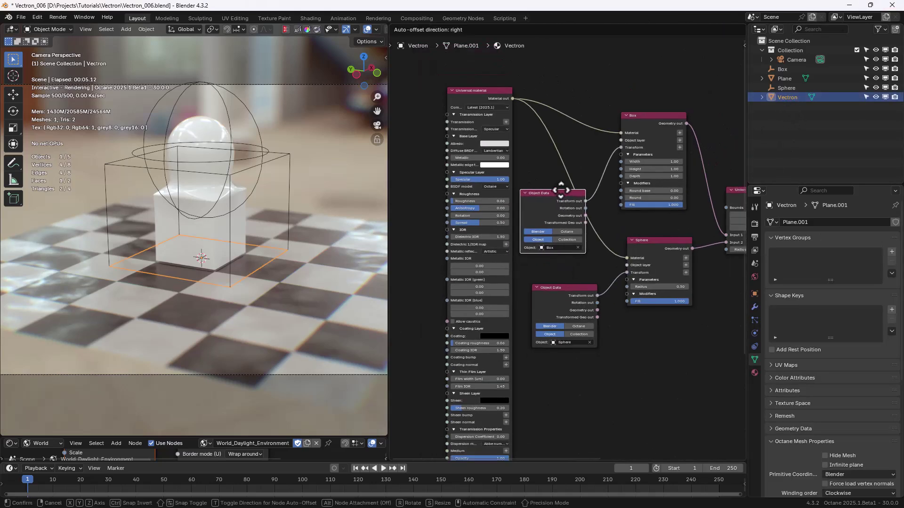
click(471, 89)
key(shift+d)
click(552, 372)
middle_drag(647, 418, 580, 320)
drag(533, 276, 558, 161)
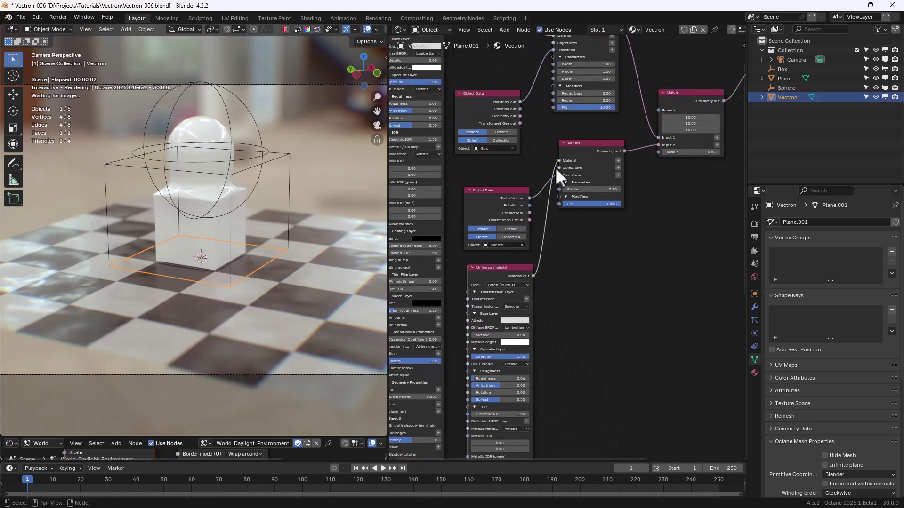
click(514, 320)
drag(536, 259, 536, 235)
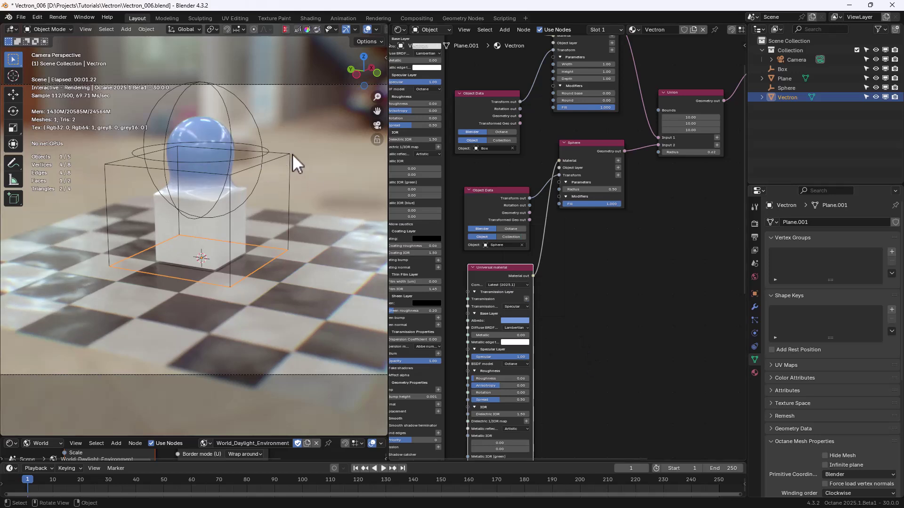
- Move the Sphere empty down against the right side of the box to check how the two materials blend
click(261, 140)
key(g)
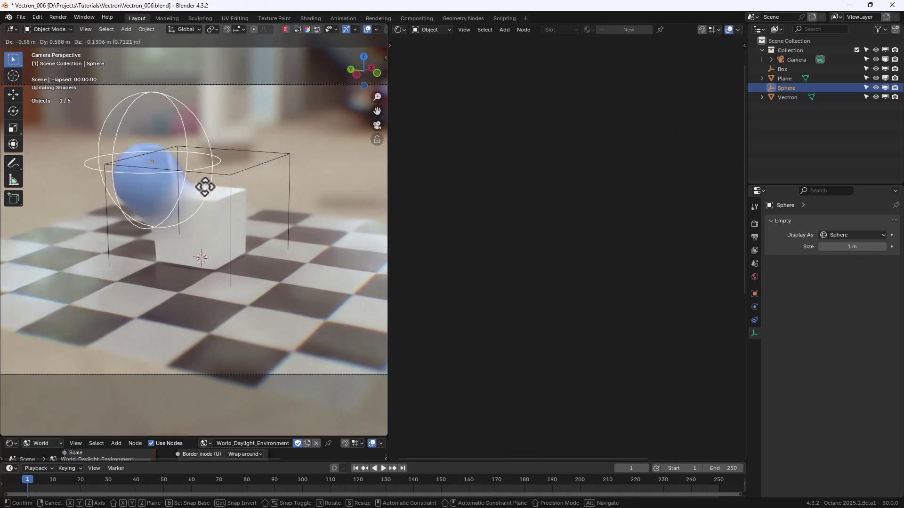
click(280, 219)
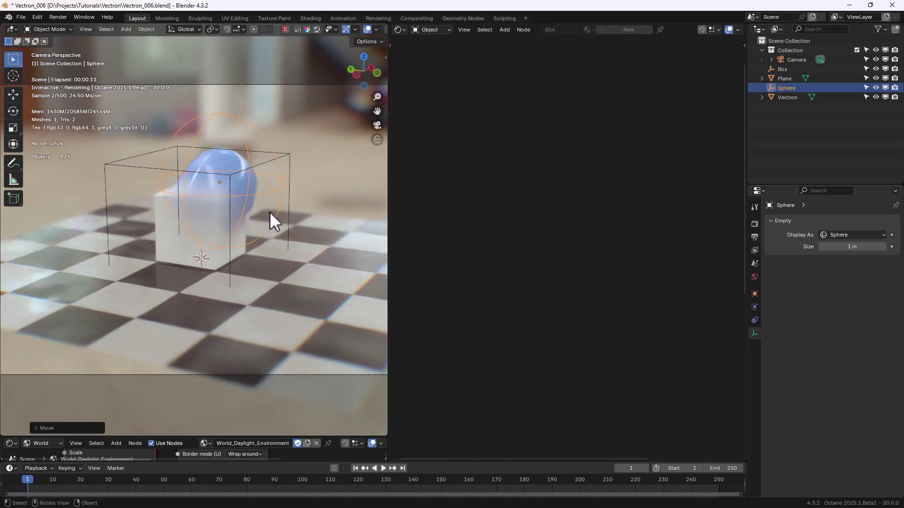
- Try a Roughness change on the sphere's blue Universal material, undo it, and set Metallic to 1.00
click(787, 98)
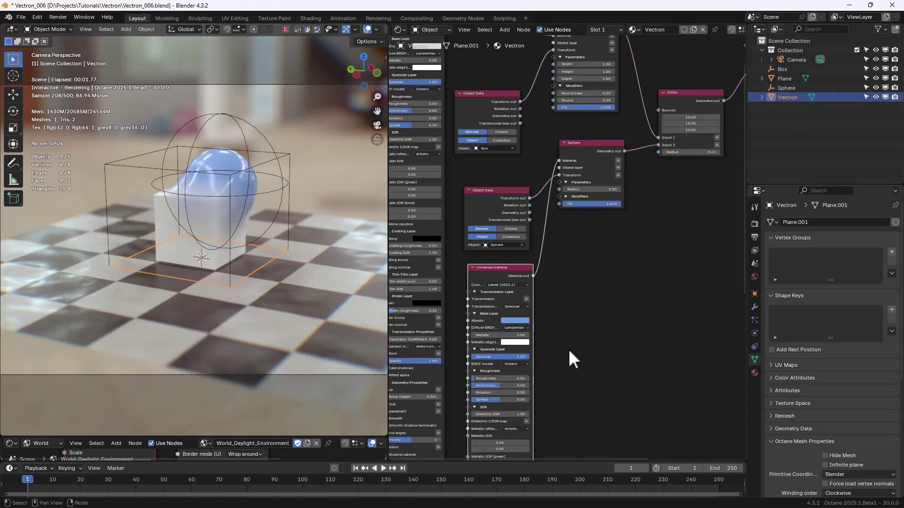
scroll(561, 413, up, 2)
middle_drag(562, 414, 537, 200)
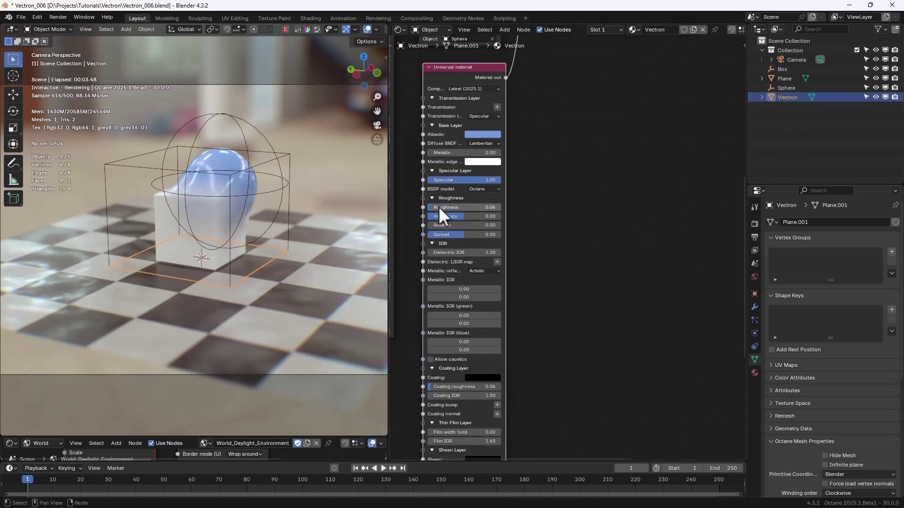
mouse_move(439, 206)
mouse_down()
mouse_move(458, 207)
mouse_move(437, 207)
mouse_up()
key(ctrl+z)
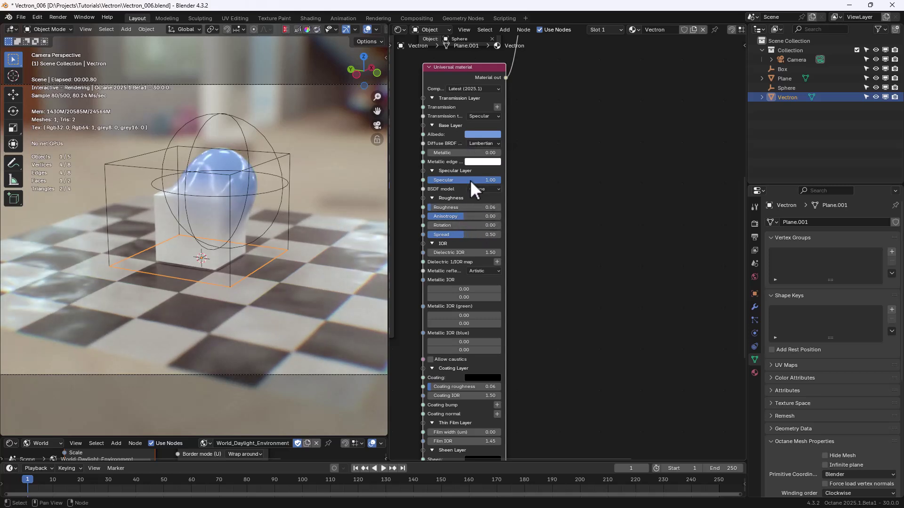
drag(449, 152, 499, 153)
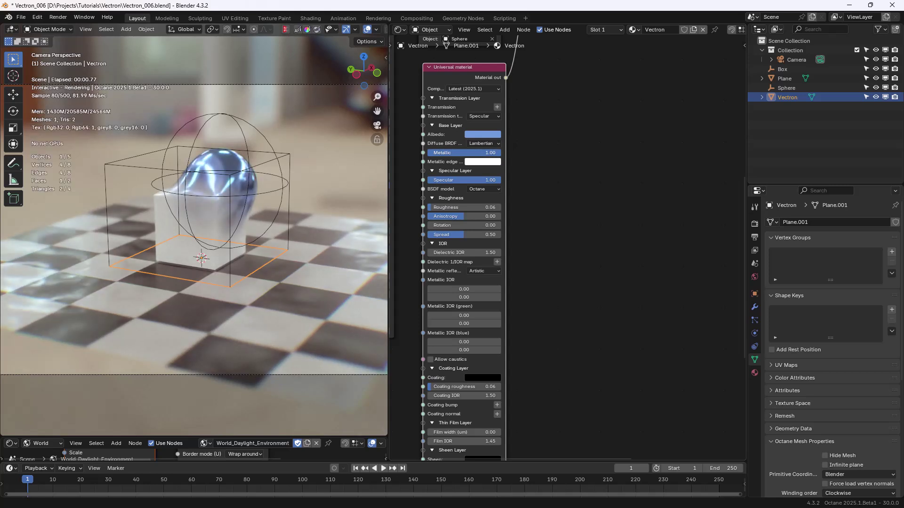
- Move the Sphere empty across to the left side of the box so the metallic sphere blends into it, and deselect the empty
click(262, 193)
key(g)
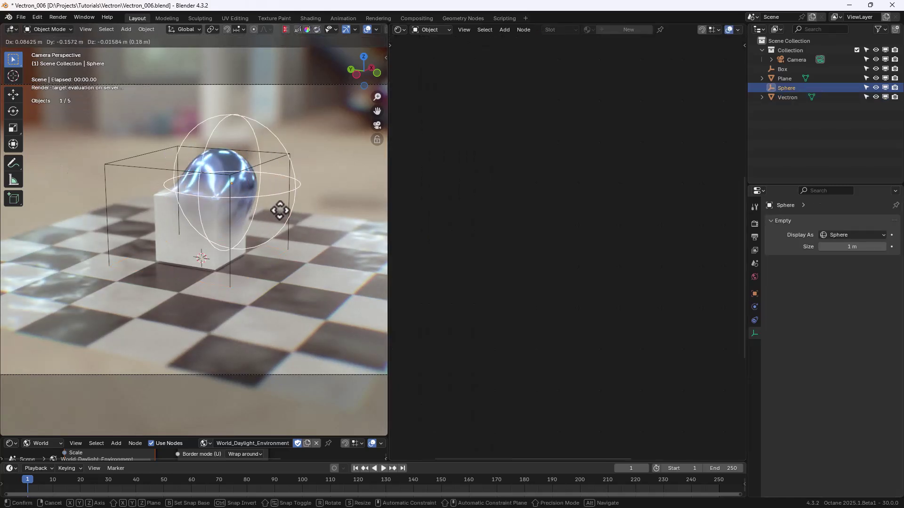
click(200, 207)
click(296, 231)
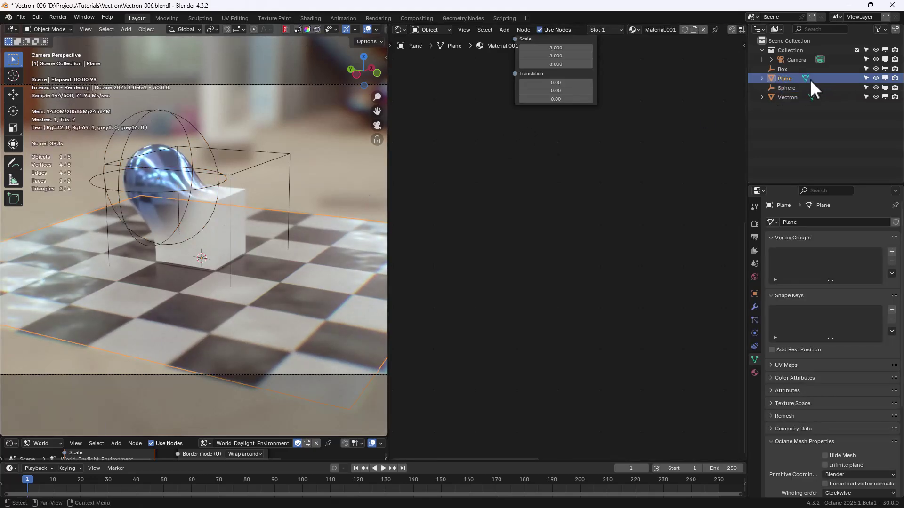
- Try a red Albedo (#DA6E76) on the box's Universal material, and return the colour to neutral by removing its saturation
click(777, 98)
scroll(537, 172, down, 11)
scroll(515, 172, up, 6)
click(508, 176)
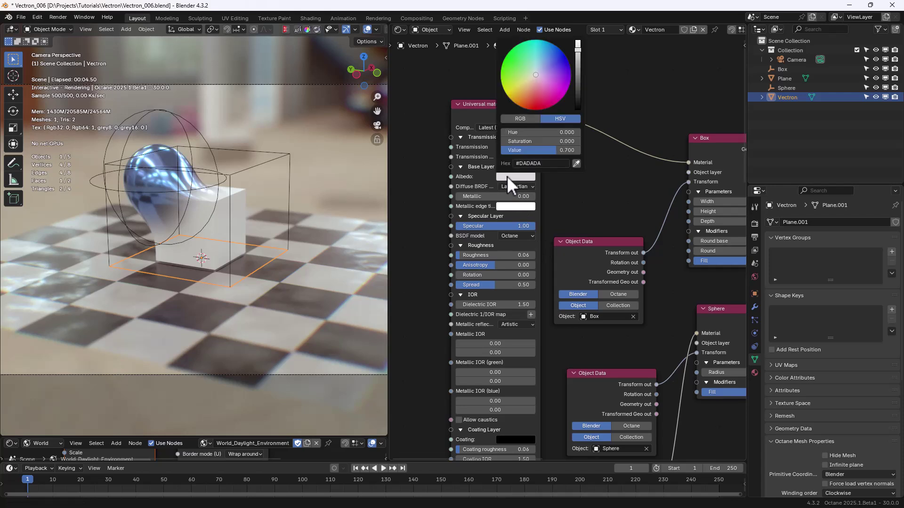
drag(535, 75, 538, 95)
mouse_move(480, 196)
mouse_down()
mouse_move(512, 197)
mouse_move(468, 193)
mouse_up()
click(509, 177)
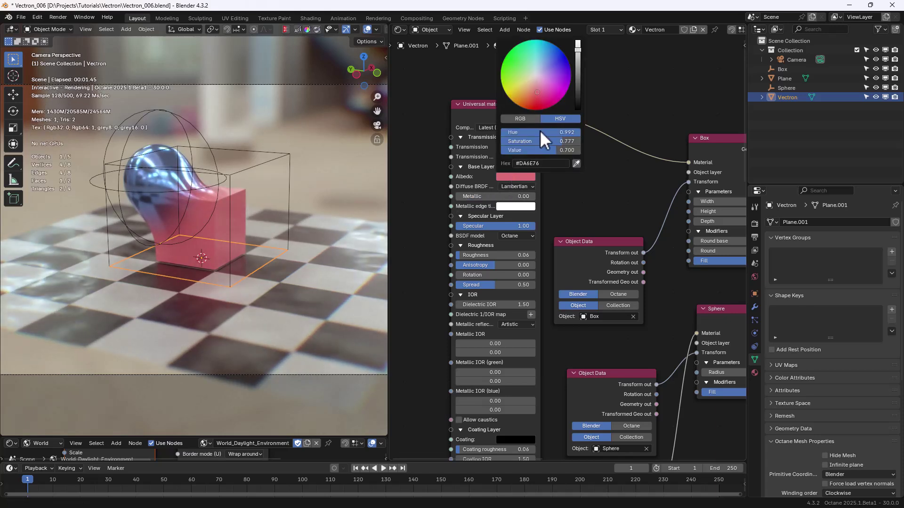
drag(537, 141, 505, 141)
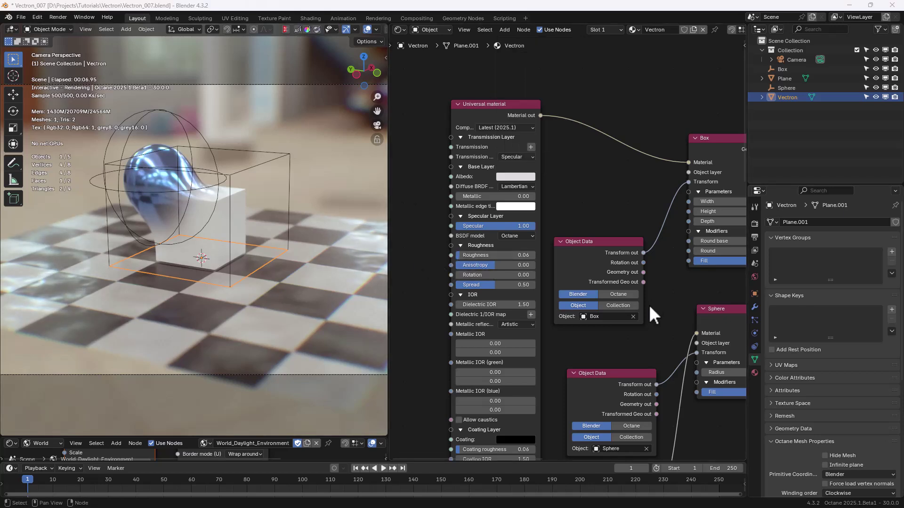
- Move the Domain transform node and the nodes following it away from the Union node to open up space
middle_drag(650, 313, 695, 209)
scroll(675, 224, down, 3)
scroll(660, 149, down, 1)
middle_drag(634, 89, 529, 71)
drag(529, 73, 648, 185)
key(g)
click(701, 245)
- Add a Subtract operator node on the link between Union and Domain transform, with the Union geometry feeding Input 1
scroll(486, 256, up, 4)
middle_drag(475, 244, 541, 253)
key(shift+a)
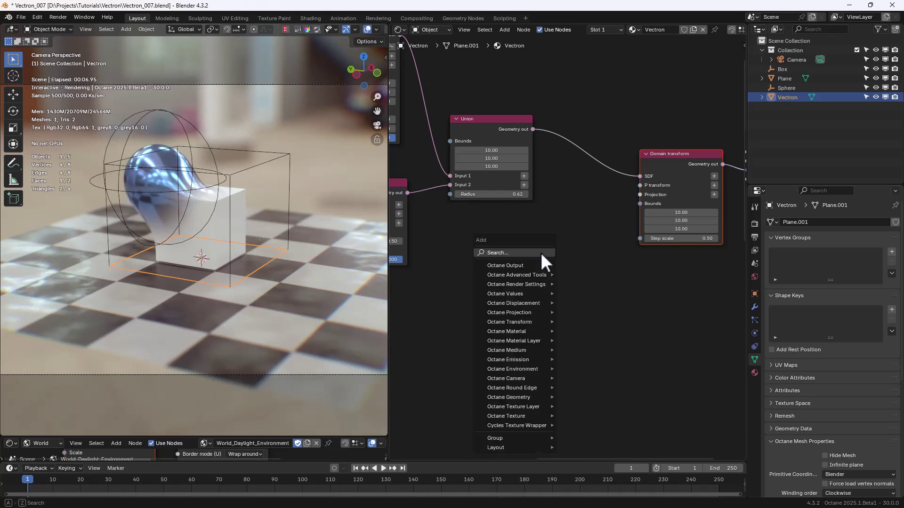
mouse_move(524, 397)
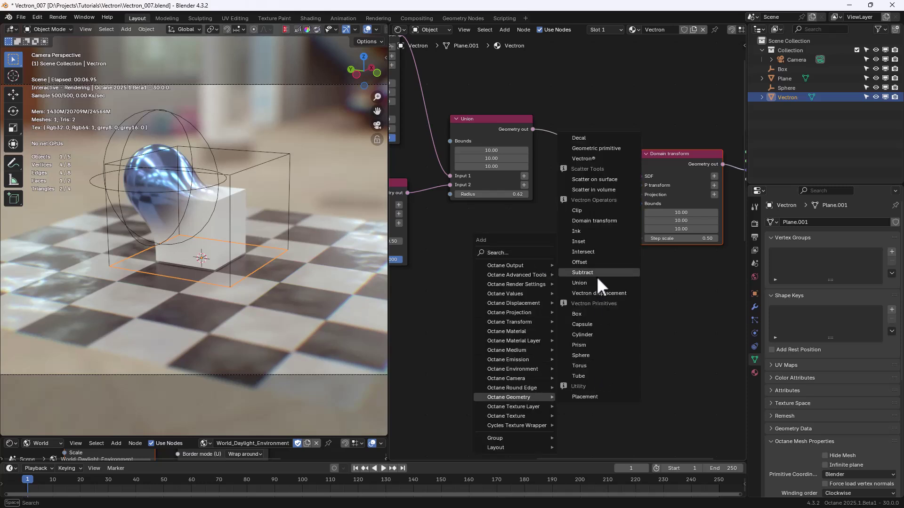
click(582, 273)
click(598, 224)
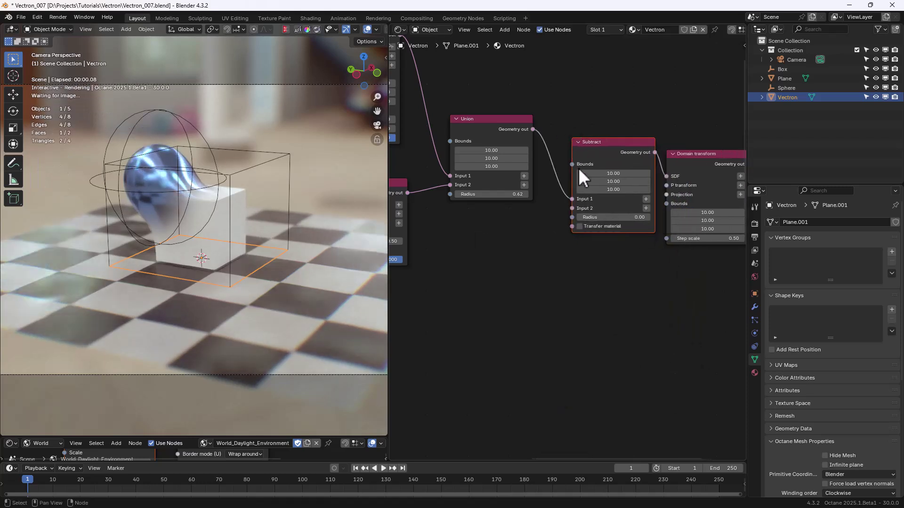
- Add a Torus primitive node below Union and connect its Geometry out to Input 2 of the Subtract node
key(shift+a)
mouse_move(468, 257)
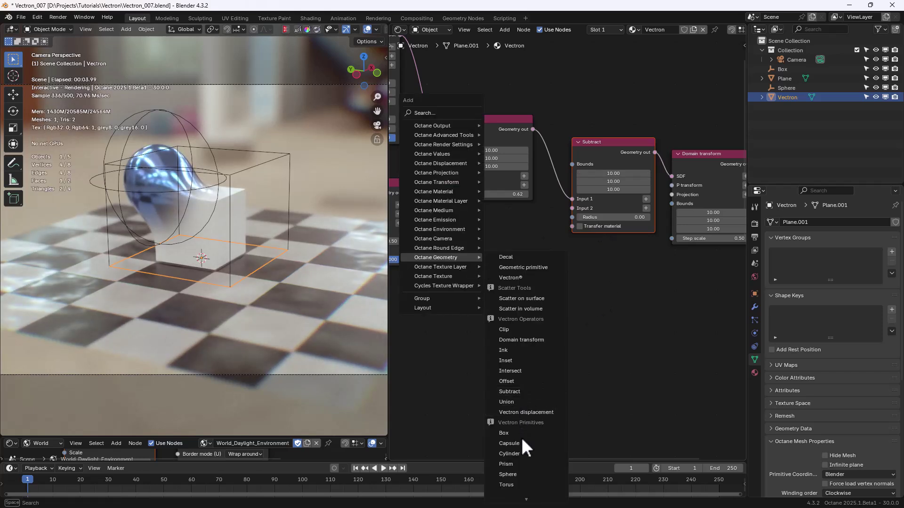
click(512, 484)
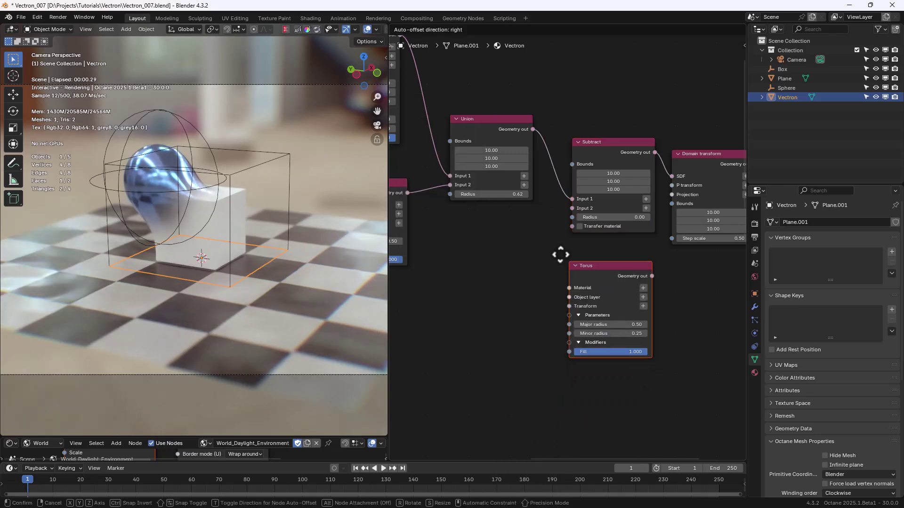
click(447, 236)
drag(528, 252, 571, 208)
middle_drag(521, 289, 632, 263)
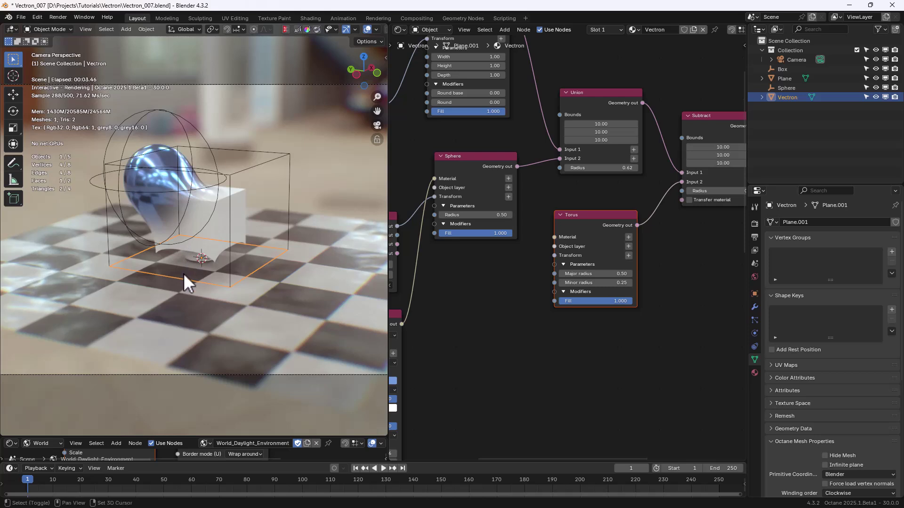
- Add a cube-shaped empty at the 3D cursor and name it Toroid
key(shift+a)
mouse_move(135, 376)
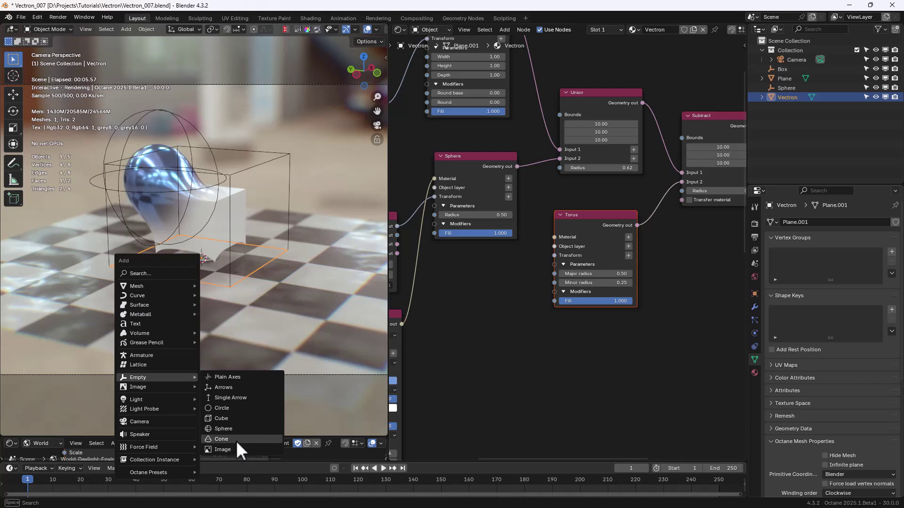
click(233, 417)
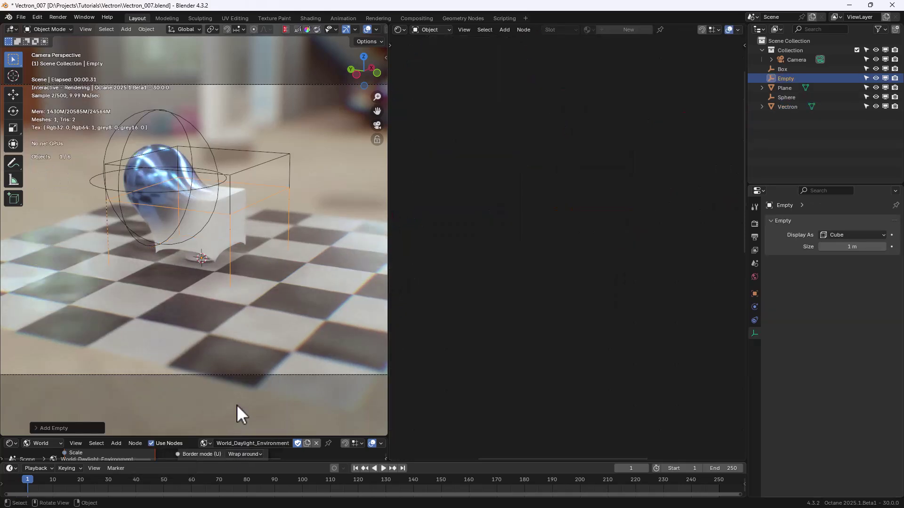
key(F2)
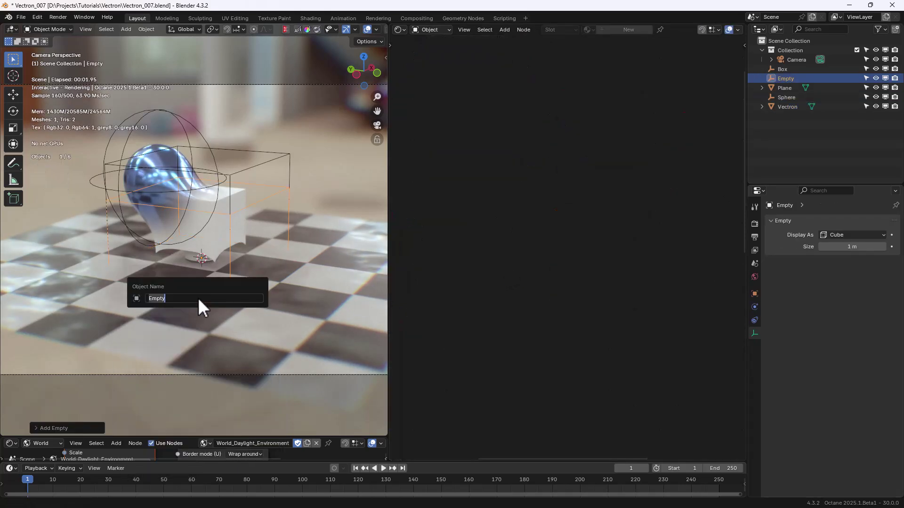
text(Toroid)
key(Return)
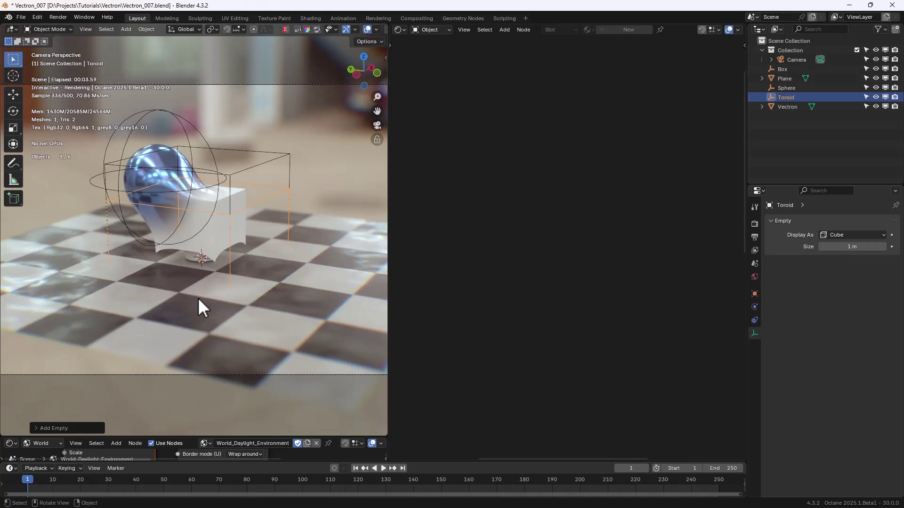
- Duplicate the Sphere's Object Data node beside the Vectron object's Torus node and connect the copy's Transform out to the Torus Transform input
click(786, 107)
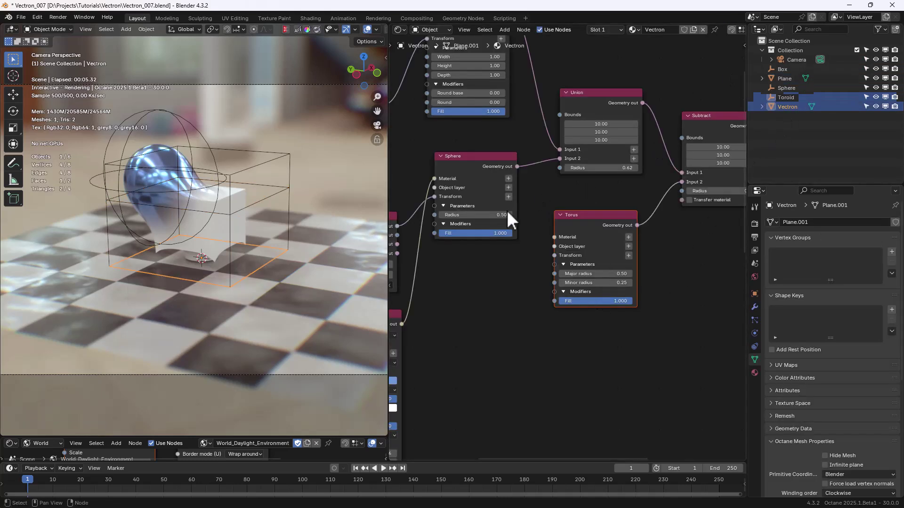
middle_drag(496, 263, 583, 214)
click(417, 168)
key(shift+d)
click(538, 236)
middle_drag(625, 280, 523, 267)
scroll(525, 242, up, 1)
scroll(524, 241, up, 1)
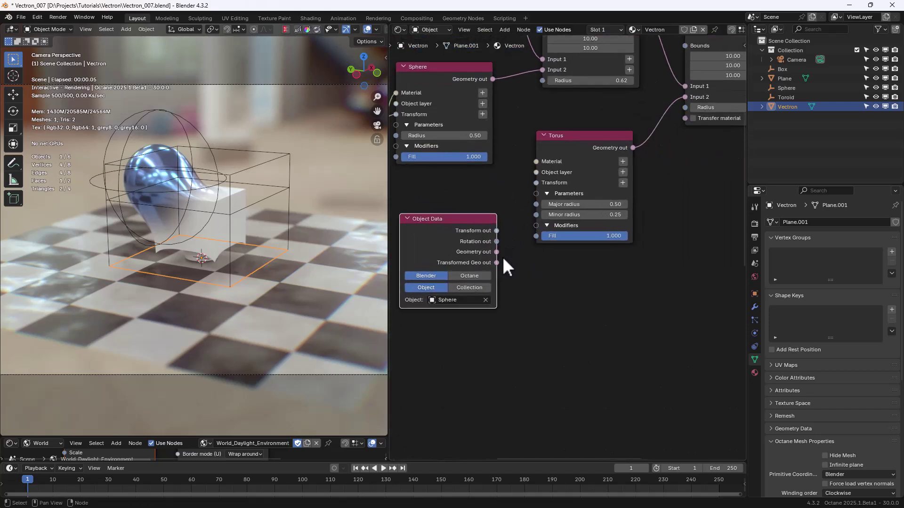
drag(496, 228, 528, 187)
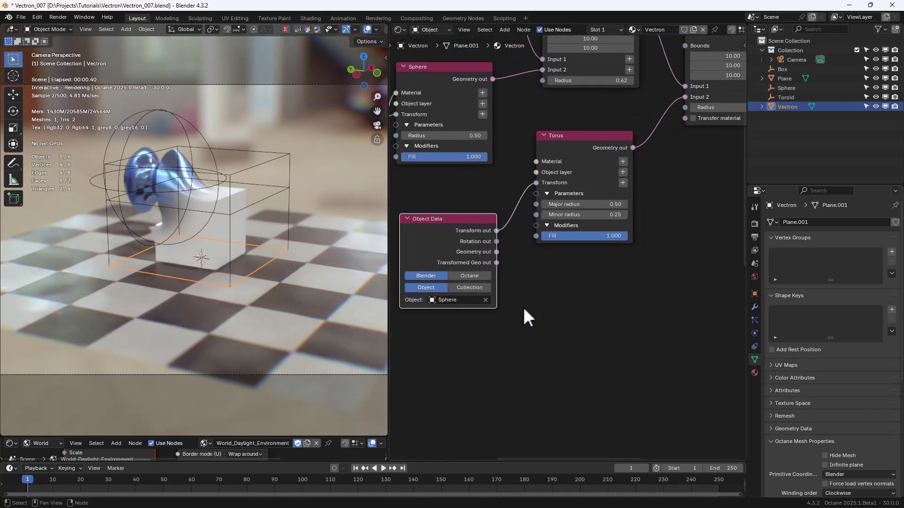
- Set the duplicated Object Data node's Object to Toroid and switch its coordinate mode from Blender to Octane
scroll(524, 307, left, 2)
click(506, 289)
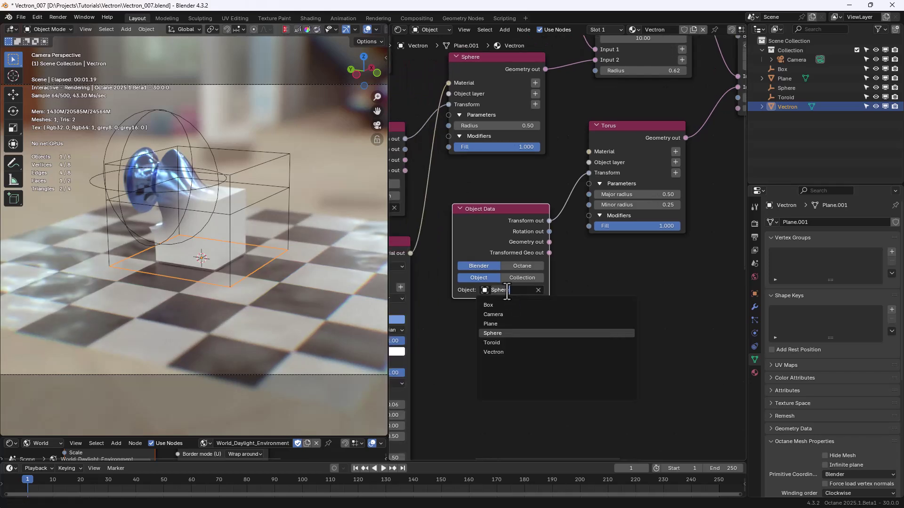
click(489, 342)
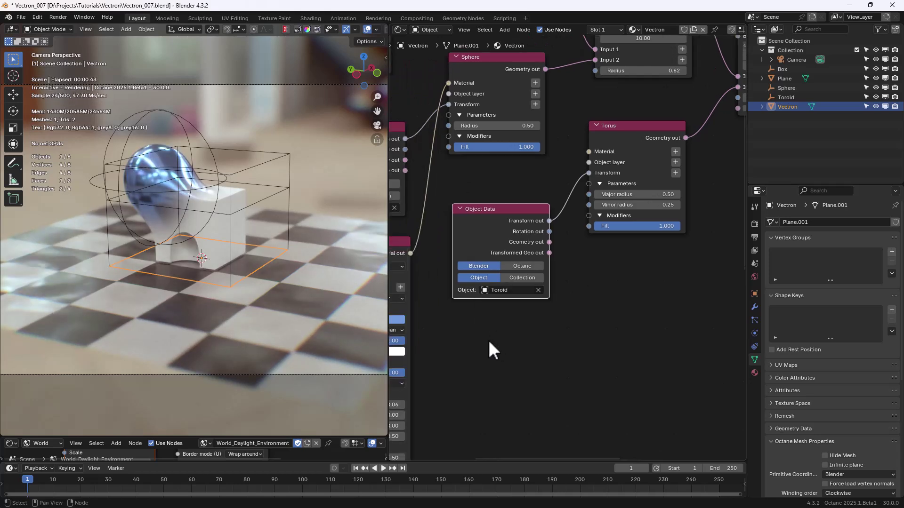
click(521, 264)
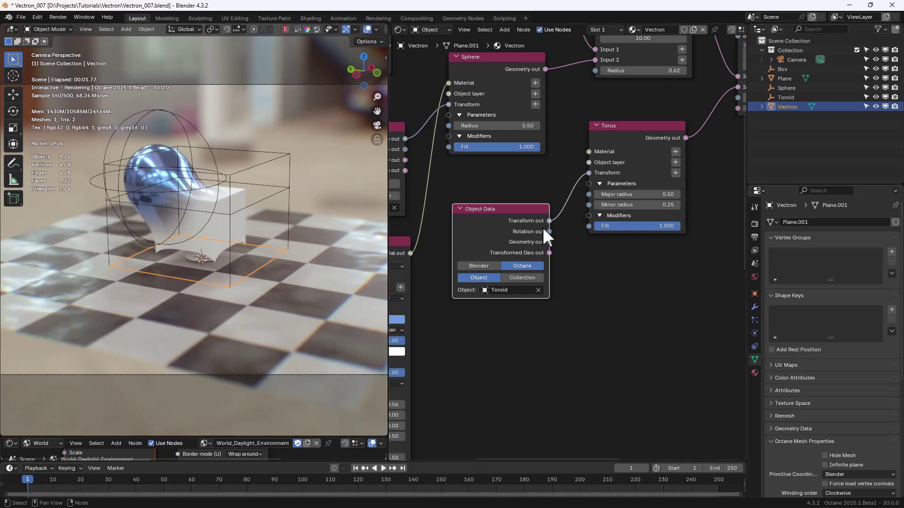
middle_drag(635, 281, 650, 313)
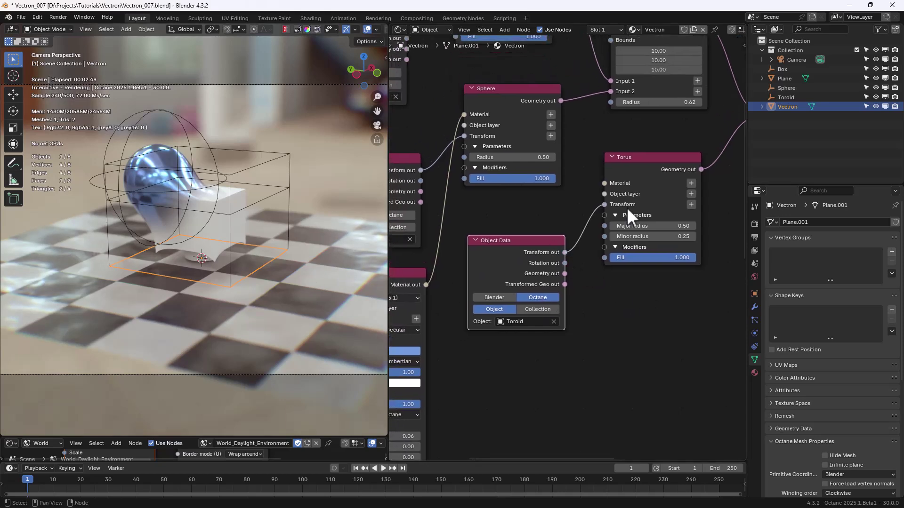
- Move the Toroid empty toward the sphere, and raise it along Z to the sphere's mid-height so it cuts into it
click(791, 97)
key(g)
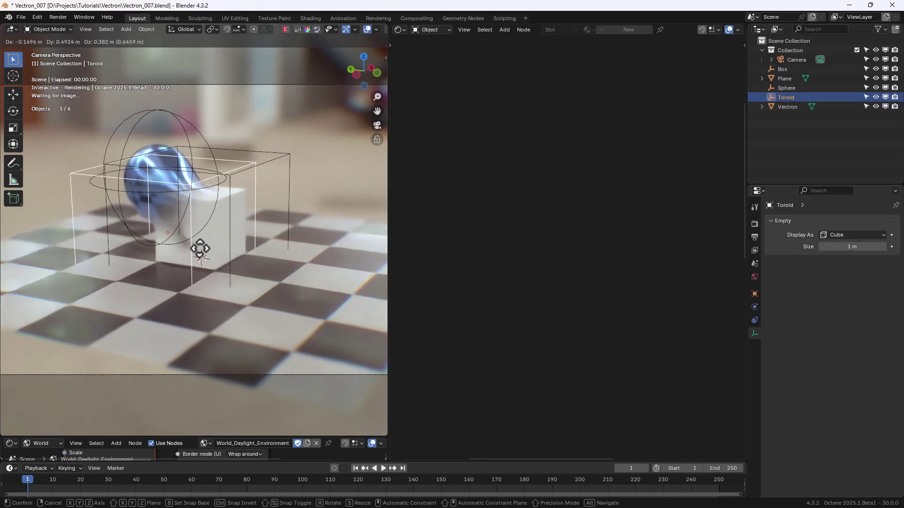
click(207, 265)
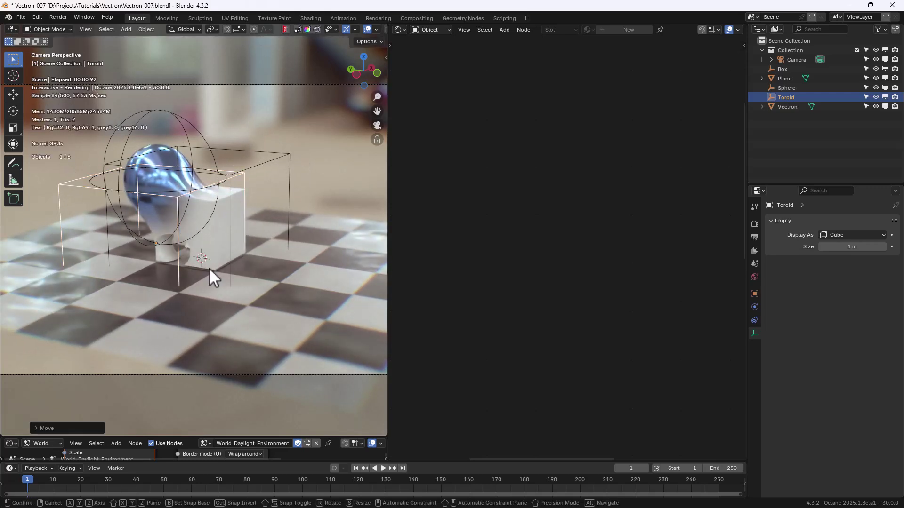
key(g)
key(z)
click(218, 208)
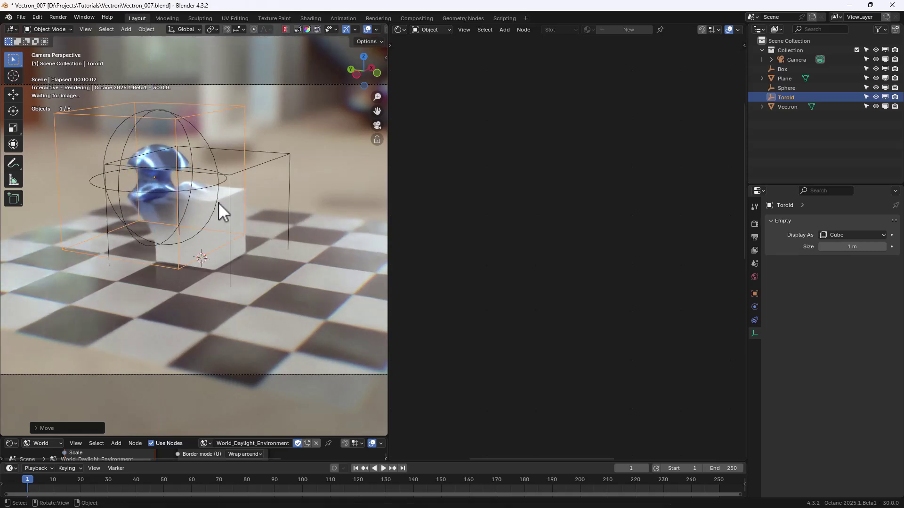
- Move the Toroid empty toward the white box and scale it up so it cuts through both sphere and box
scroll(207, 264, up, 3)
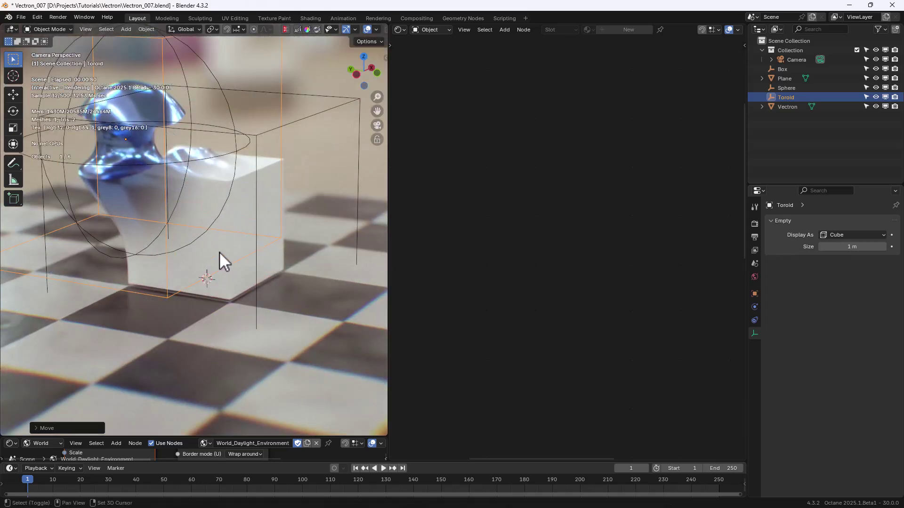
shift+middle_drag(219, 253, 247, 292)
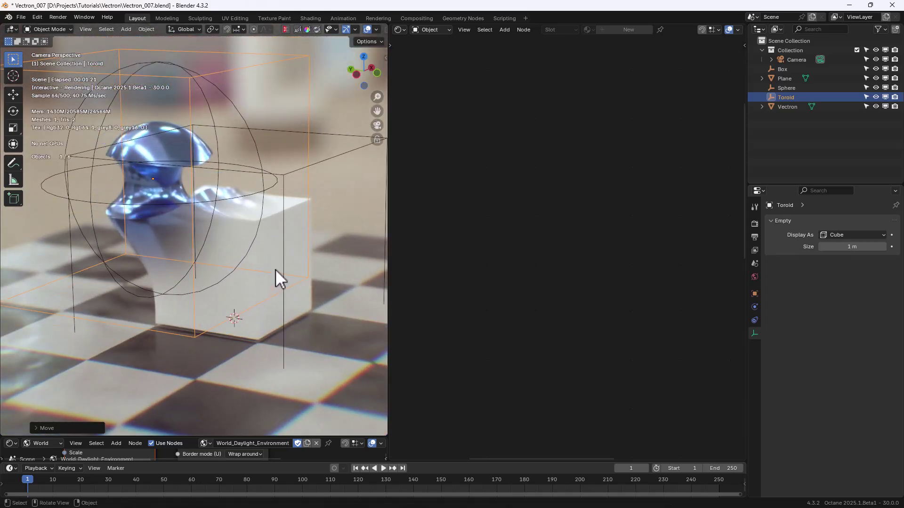
key(g)
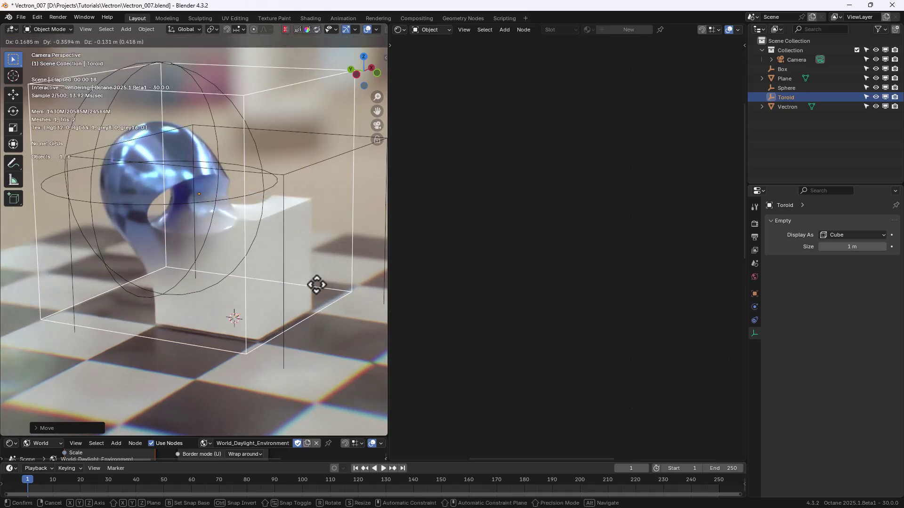
key(s)
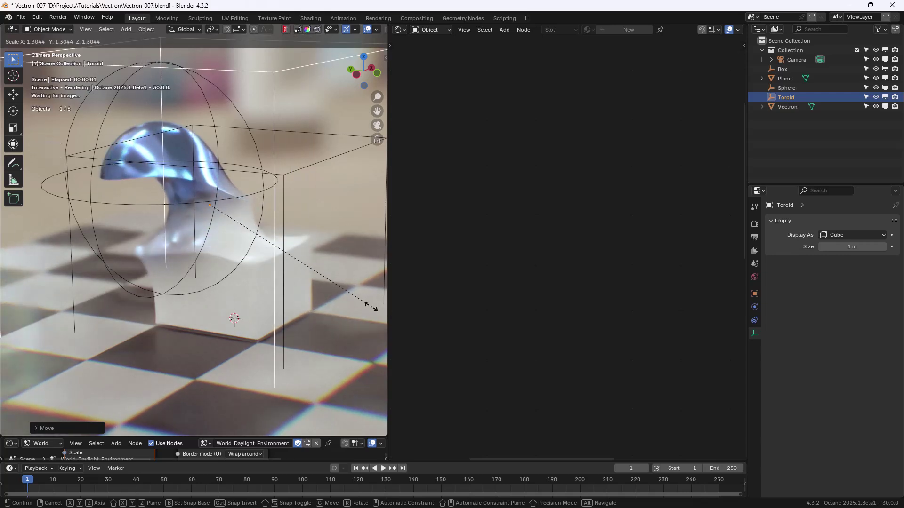
click(343, 314)
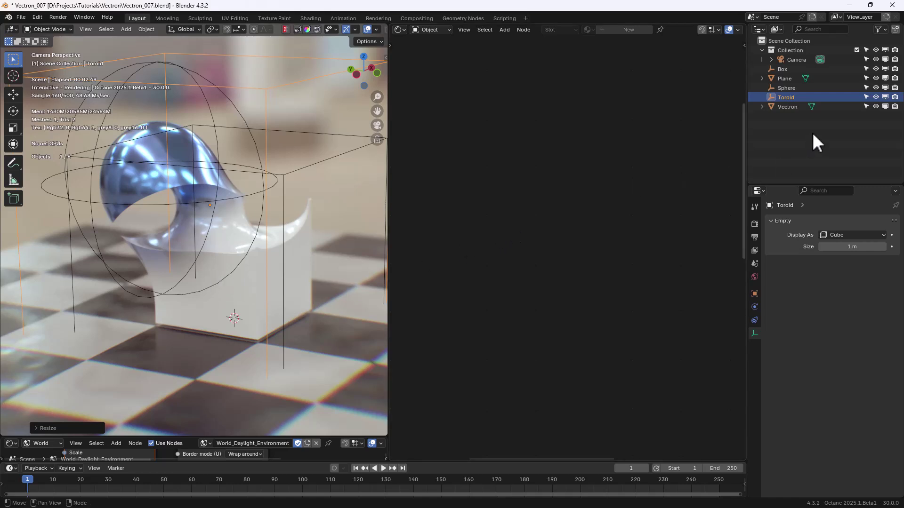
- Set the Radius of the Vectron object's Subtract node to 0.10
click(793, 107)
middle_drag(634, 313, 538, 306)
scroll(551, 309, up, 5)
scroll(550, 307, up, 1)
drag(556, 220, 588, 242)
click(574, 221)
middle_drag(678, 207, 569, 298)
scroll(634, 267, down, 2)
drag(481, 369, 408, 369)
middle_drag(570, 367, 631, 284)
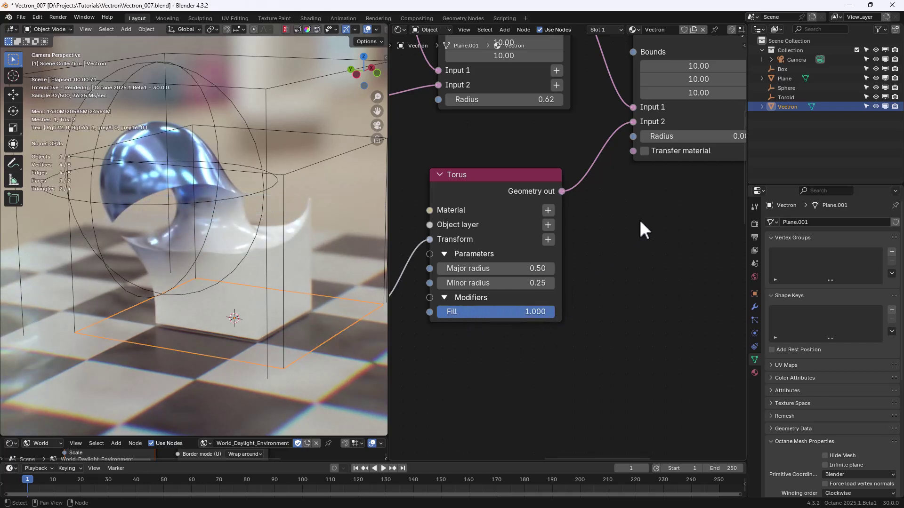
middle_drag(640, 222, 543, 297)
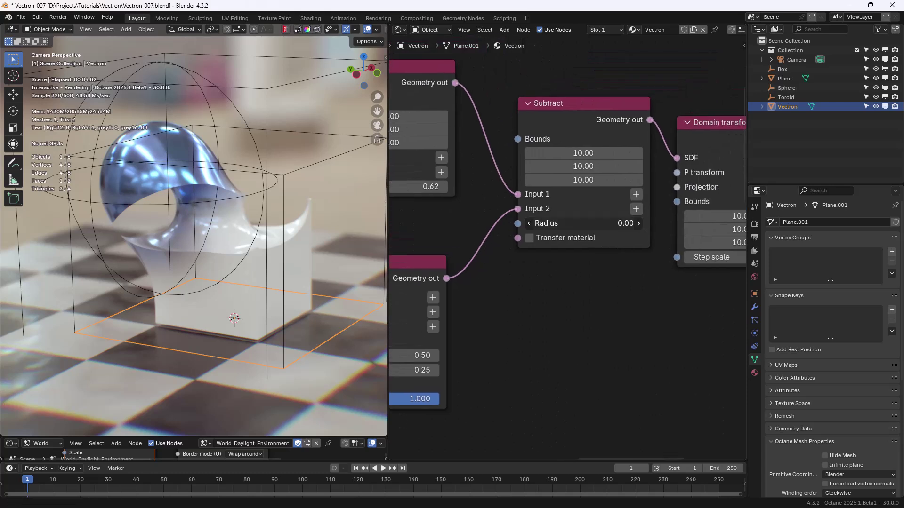
mouse_move(583, 223)
mouse_down()
mouse_move(613, 223)
mouse_move(570, 223)
mouse_up()
- Lower the Torus node's Fill to 0.023 and view the whole object from farther away
middle_drag(428, 385, 572, 279)
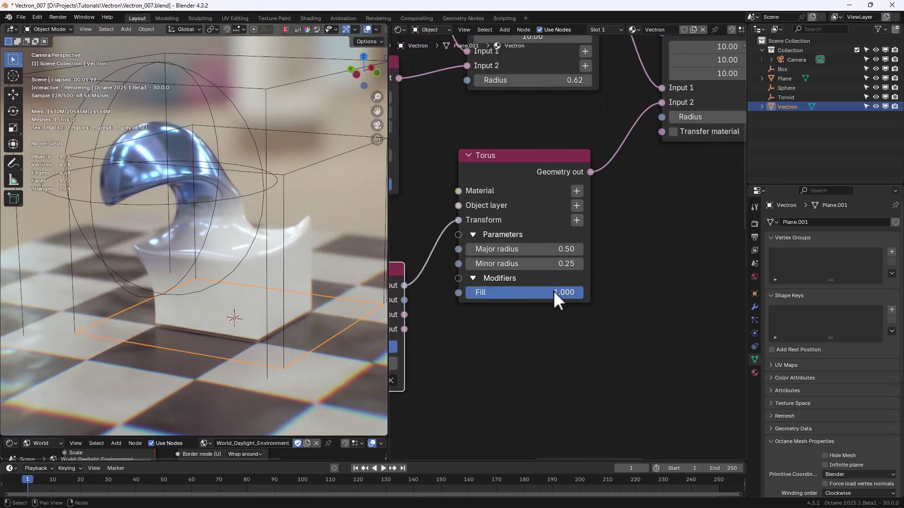
drag(571, 292, 467, 292)
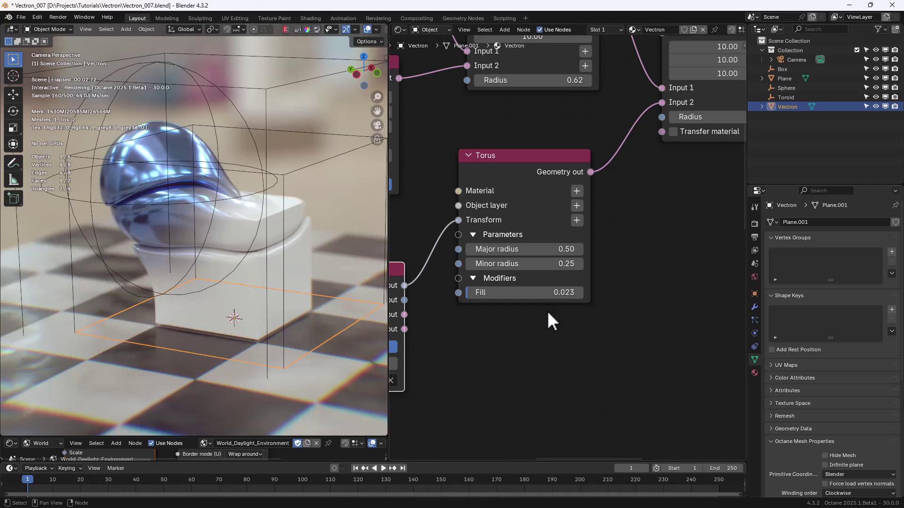
scroll(272, 295, down, 2)
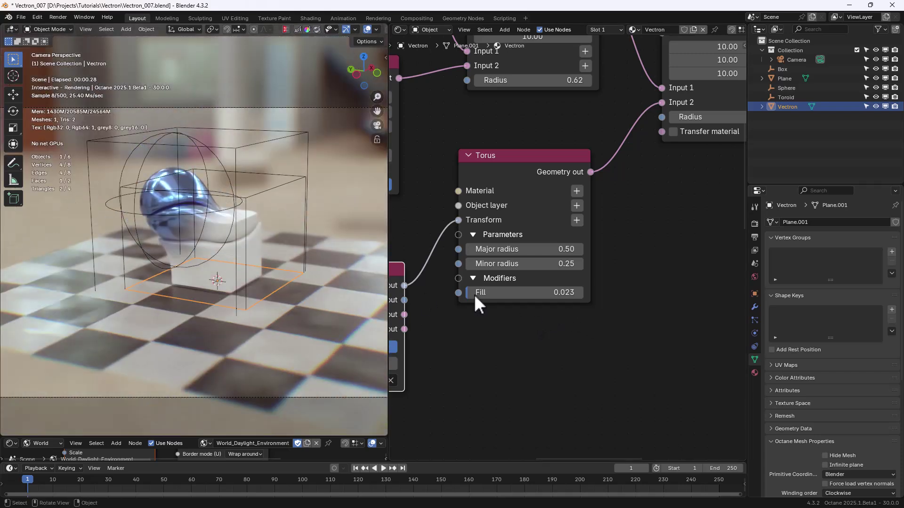
scroll(640, 287, down, 2)
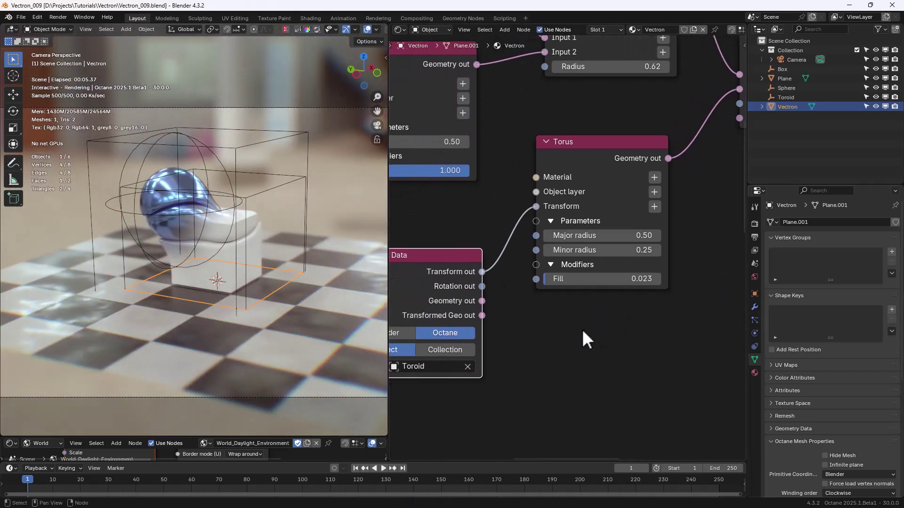
- Add a Universal material node below the Toroid Object Data node and connect its Material out to the Torus Material input
scroll(529, 339, down, 2)
key(shift+a)
key(Escape)
key(shift+a)
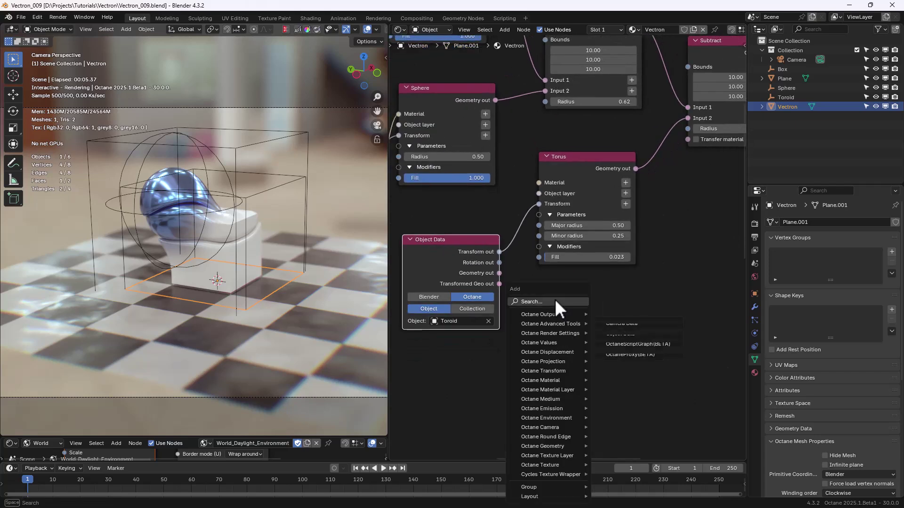
click(552, 300)
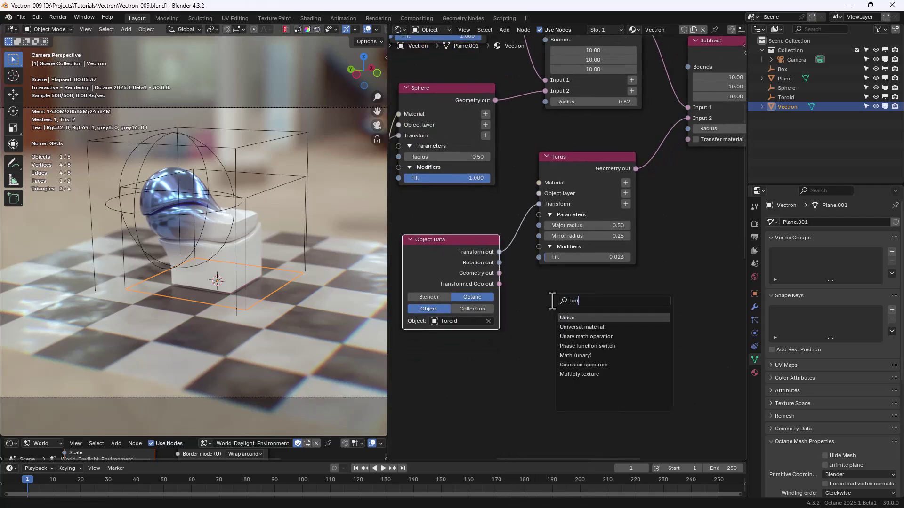
text(uni)
click(582, 327)
click(506, 365)
drag(524, 185, 532, 182)
- Enable Transfer material on the Subtract node and set the new Universal material's Albedo to saturated red
middle_drag(685, 239, 589, 329)
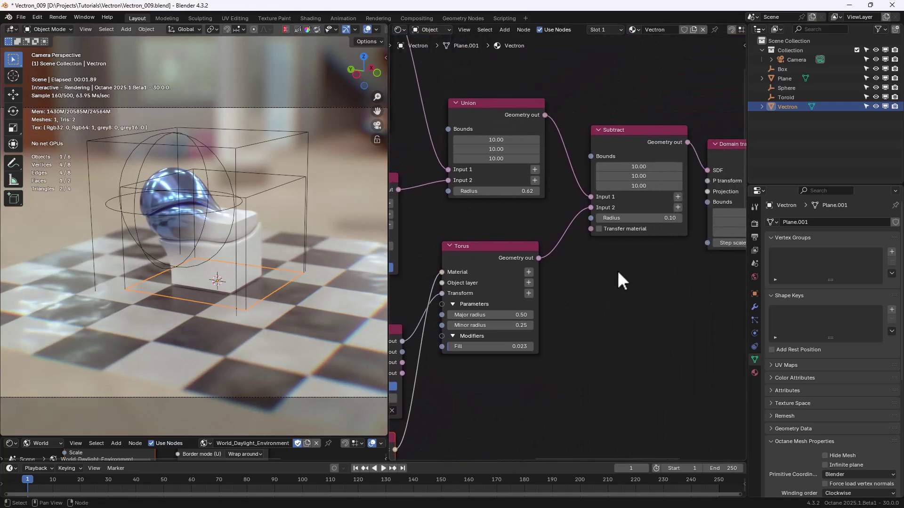
click(600, 230)
scroll(631, 268, down, 3)
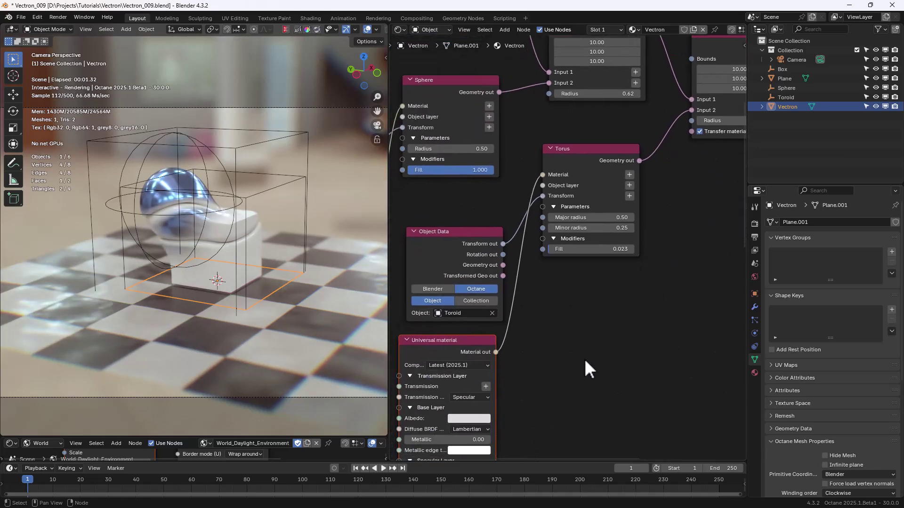
scroll(612, 294, up, 6)
click(506, 292)
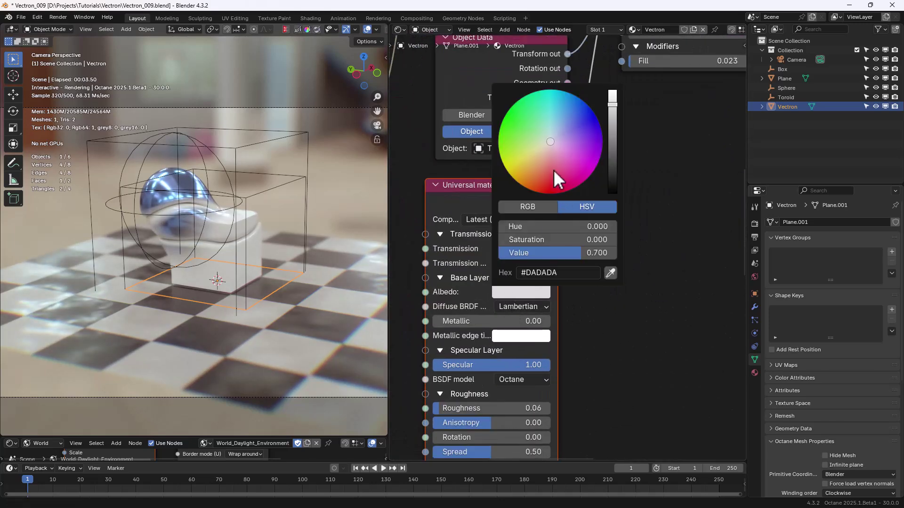
drag(551, 164, 550, 193)
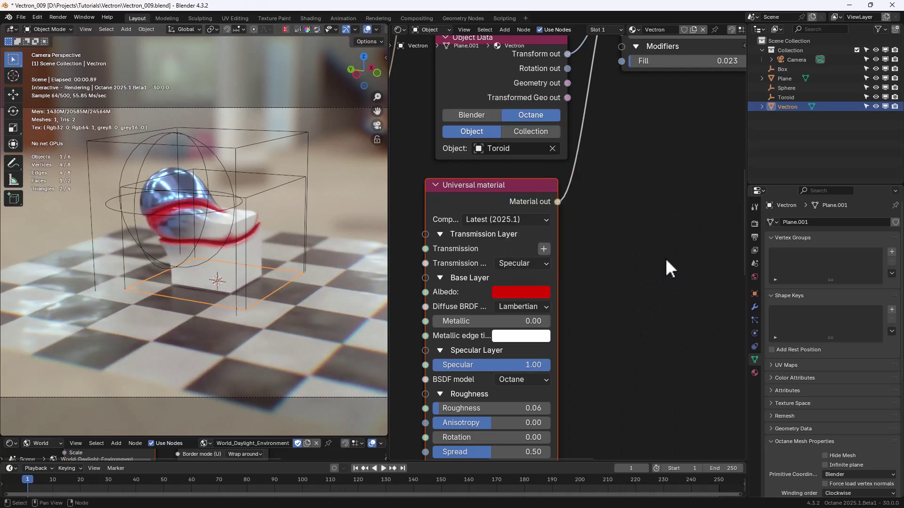
- Set the Torus node's Fill to 1.000
middle_drag(675, 195, 569, 395)
drag(606, 259, 720, 259)
middle_drag(564, 387, 521, 396)
- Move the Toroid empty upward so the red cut opens a hole through the sphere
click(791, 97)
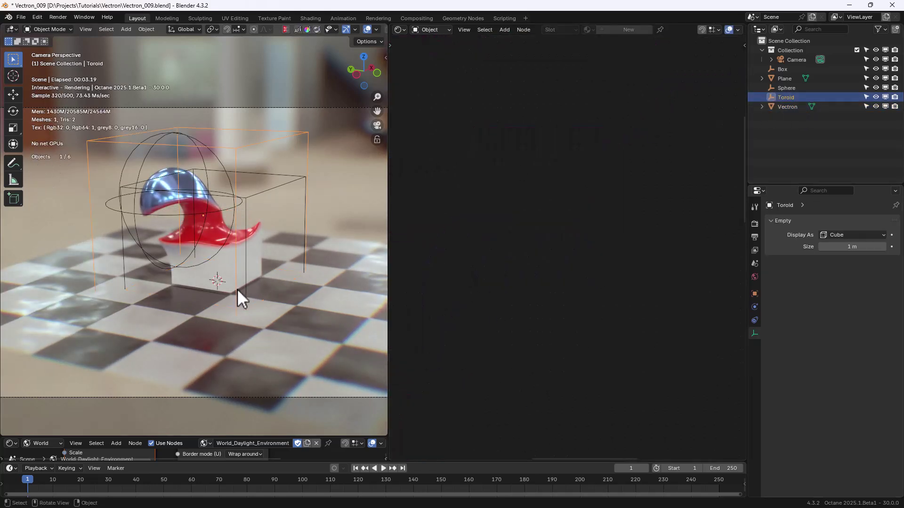
key(g)
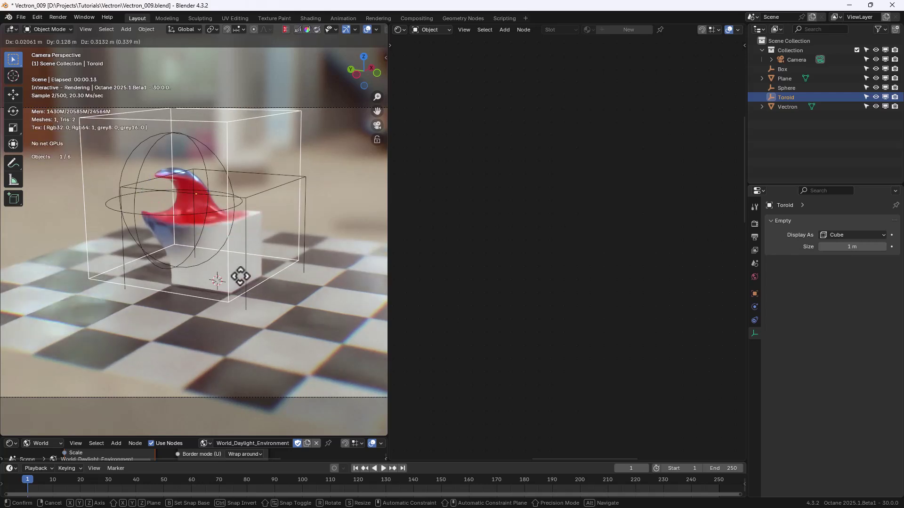
click(254, 275)
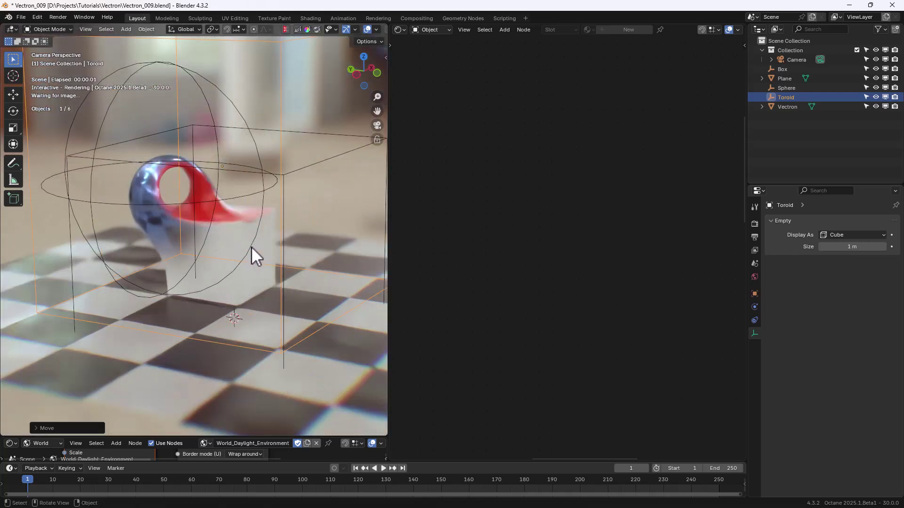
- Frame the Toroid empty outside the camera view and lower it along Z by about 0.2 m
key(KP_0)
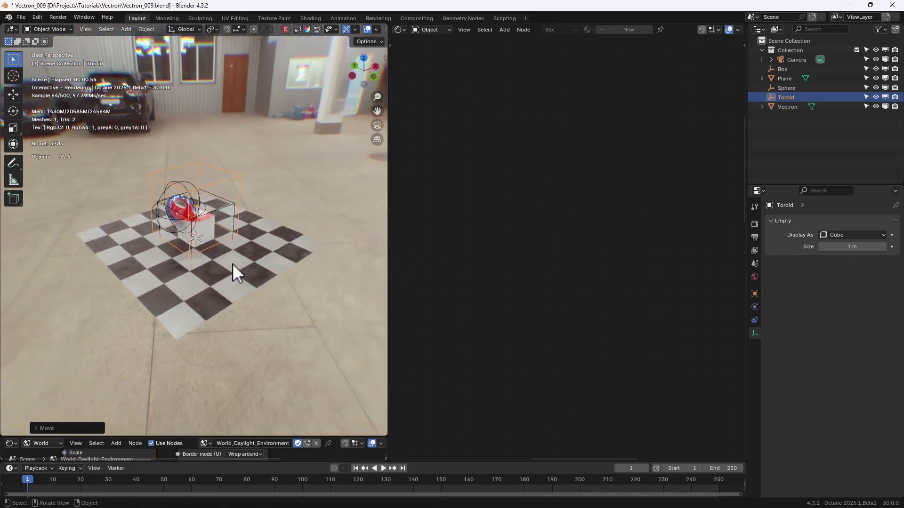
key(KP_Decimal)
middle_drag(247, 312, 282, 296)
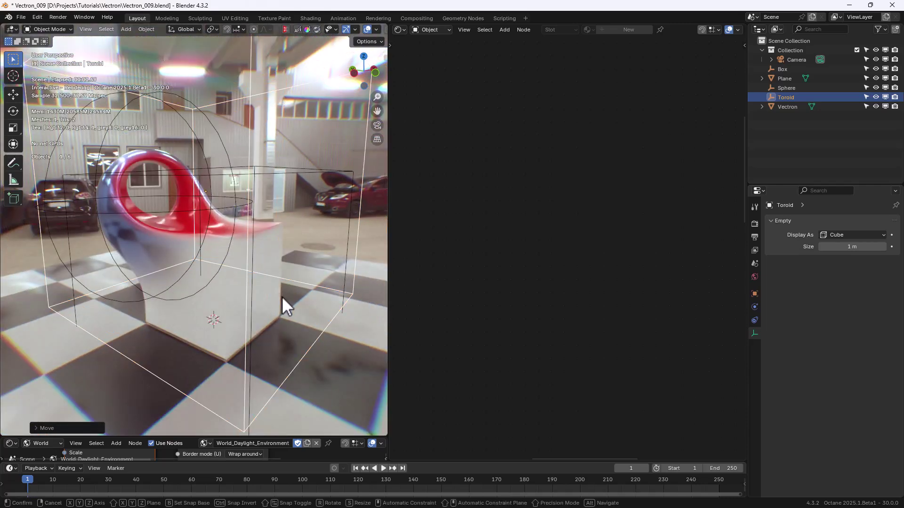
key(g)
key(z)
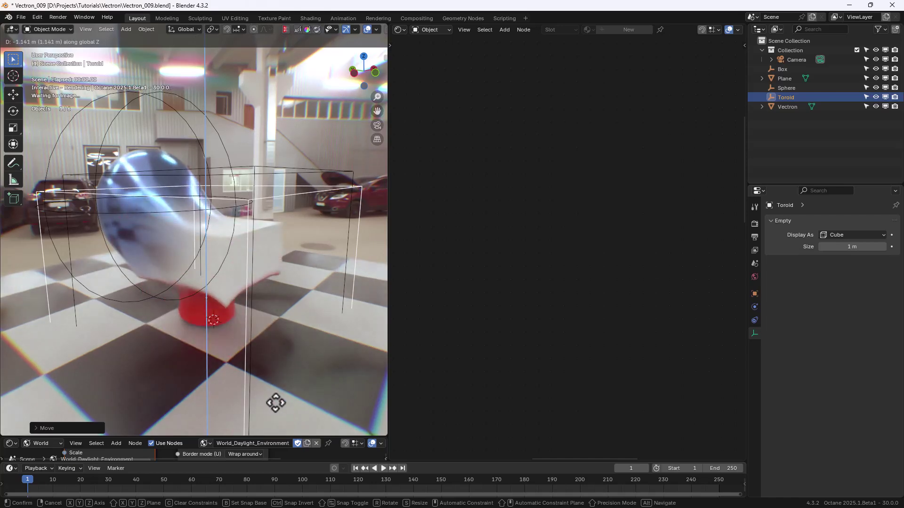
click(292, 327)
- Try a free trackball rotation of the Toroid empty
key(r)
key(r)
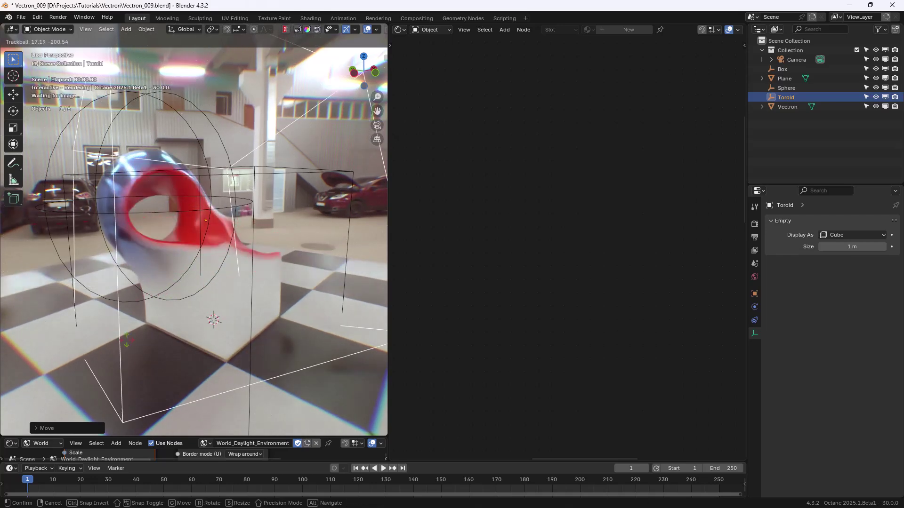
click(233, 372)
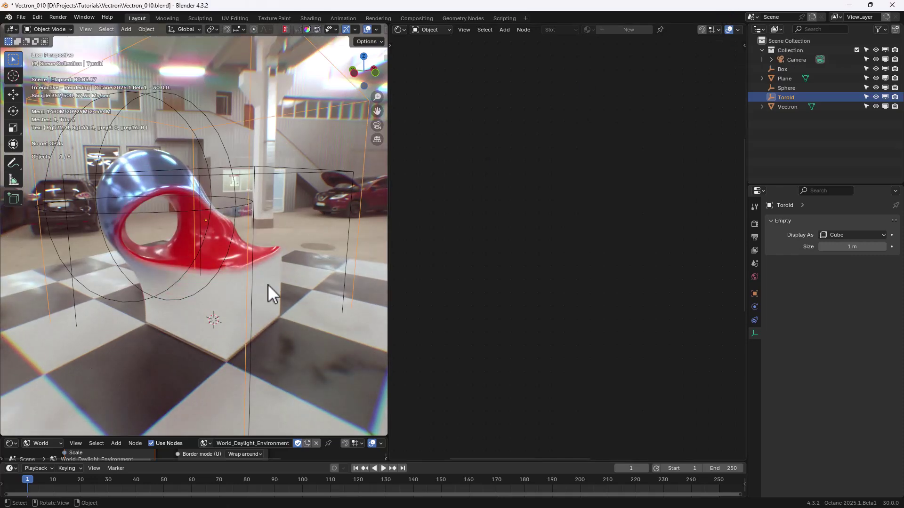
- Return to the camera view and add an Offset operator node below Subtract in the Vectron object's node tree
key(KP_0)
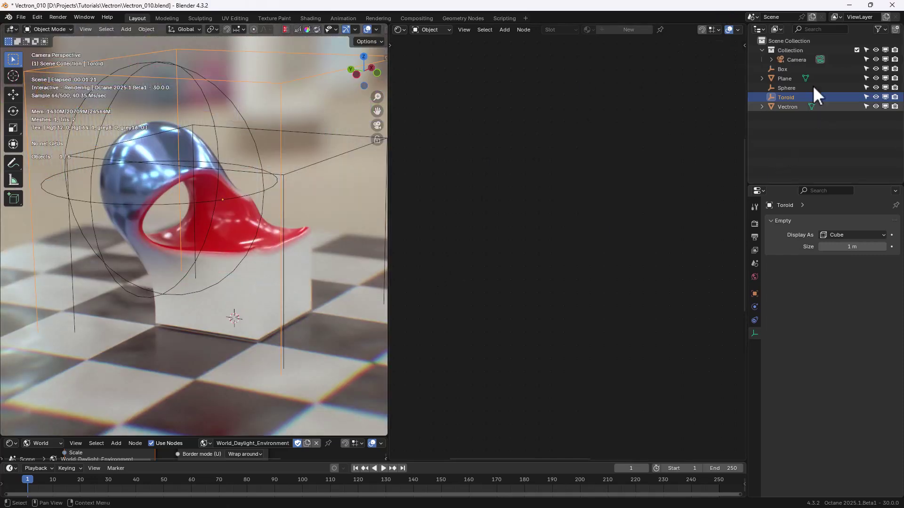
click(786, 107)
middle_drag(649, 268, 557, 294)
scroll(542, 311, down, 2)
key(shift+a)
mouse_move(560, 285)
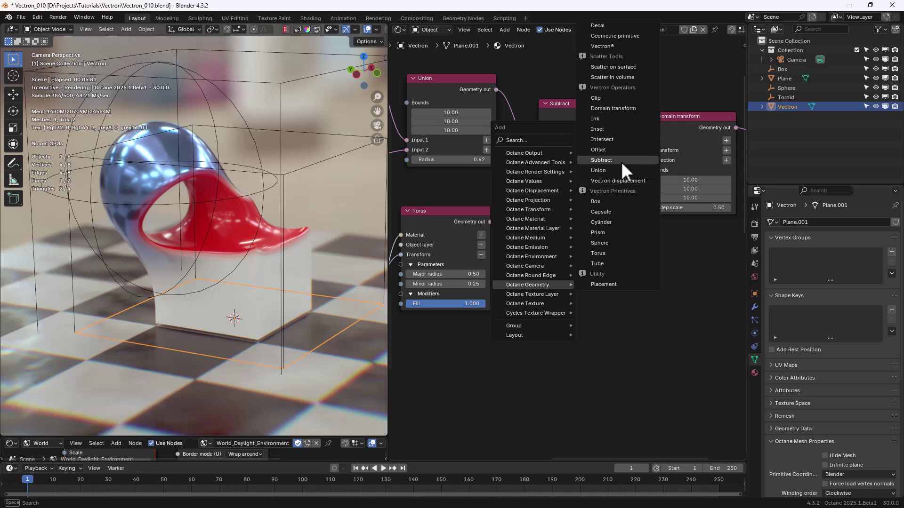
click(611, 149)
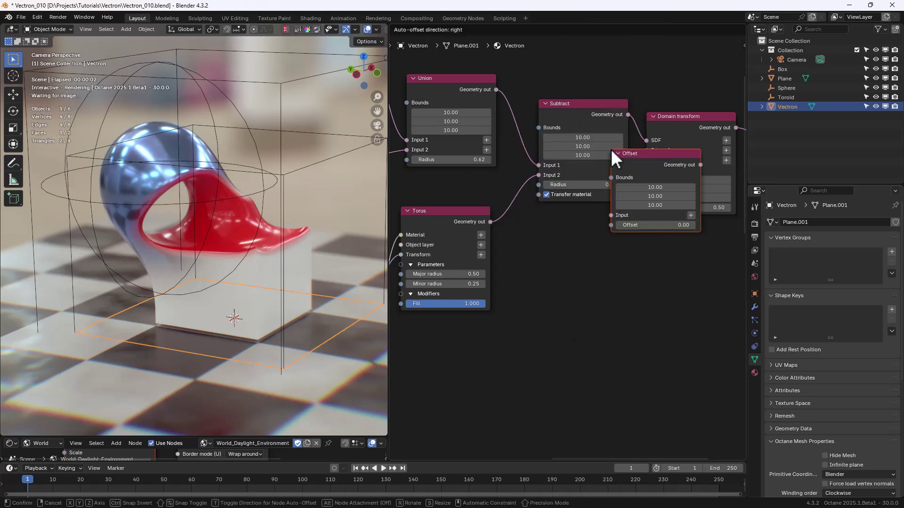
click(565, 235)
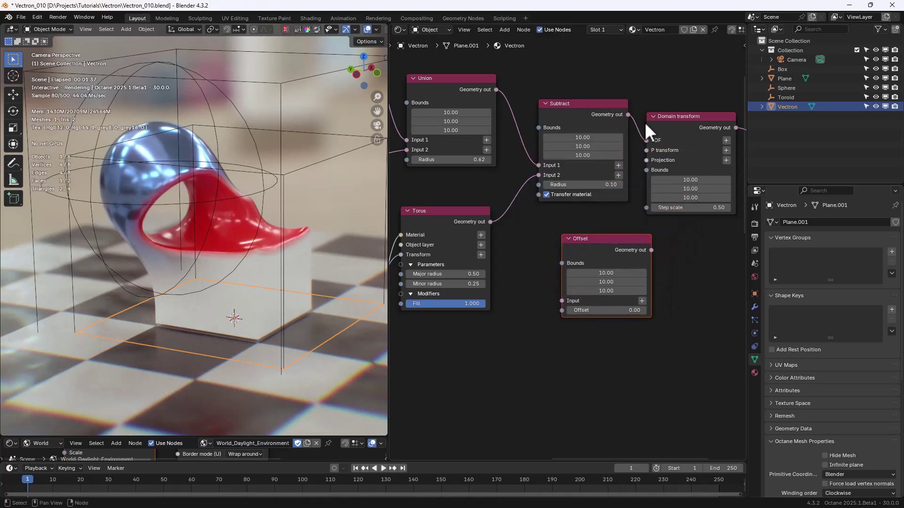
- Spread the Subtract and Domain transform nodes apart and insert the Offset node into the link between them
middle_drag(669, 233, 613, 207)
drag(632, 92, 650, 88)
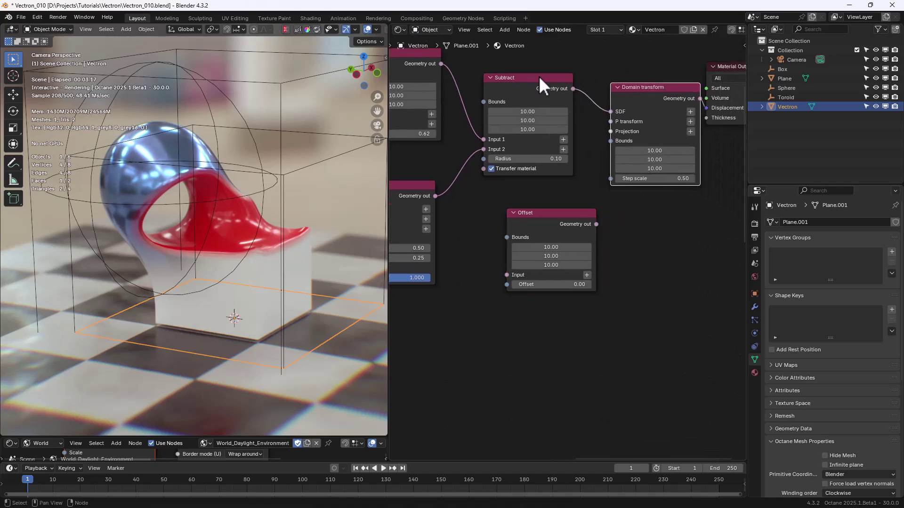
drag(535, 78, 509, 77)
drag(539, 215, 598, 91)
middle_drag(625, 199, 589, 264)
- Try different values for the Offset node's Offset and save the scene incrementally as Vectron_011
scroll(584, 255, up, 1)
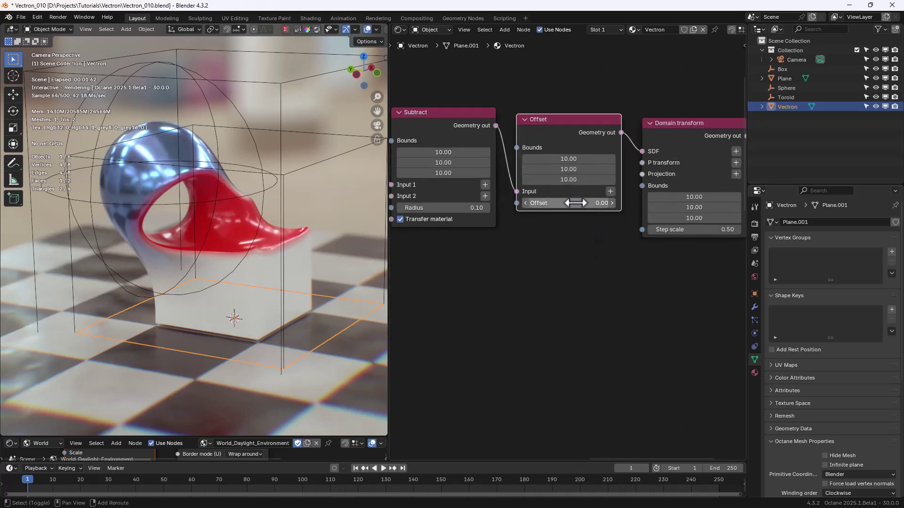
mouse_move(576, 203)
mouse_down()
mouse_move(591, 202)
mouse_move(535, 203)
mouse_move(570, 203)
mouse_move(558, 203)
mouse_up()
key(ctrl+alt+s)
- Add an Intersect operator node below the Offset node in the Vectron object's node tree
key(shift+a)
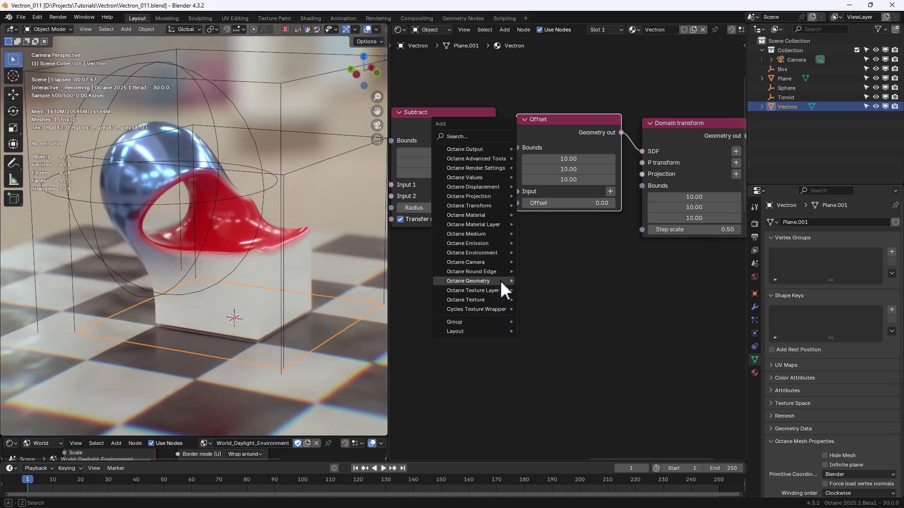
mouse_move(499, 280)
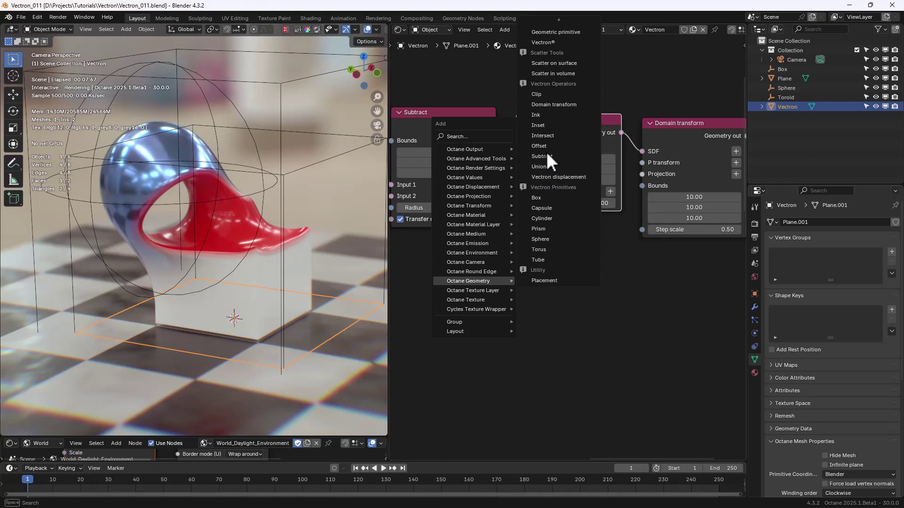
click(548, 134)
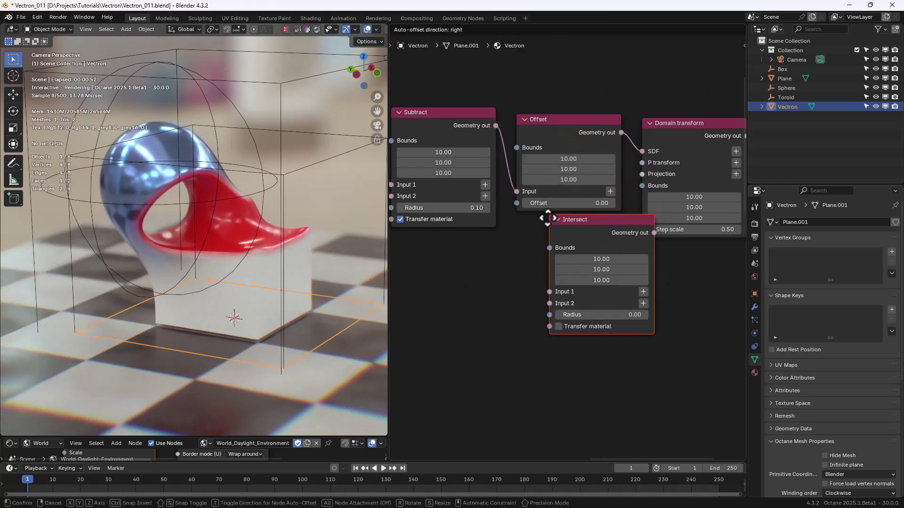
click(534, 235)
- Link Union and Torus to the Intersect node's Input 1 and Input 2, and its output to Domain transform's SDF
scroll(477, 241, down, 2)
middle_drag(460, 269, 554, 258)
drag(493, 191, 573, 271)
drag(477, 234, 573, 281)
drag(643, 232, 661, 167)
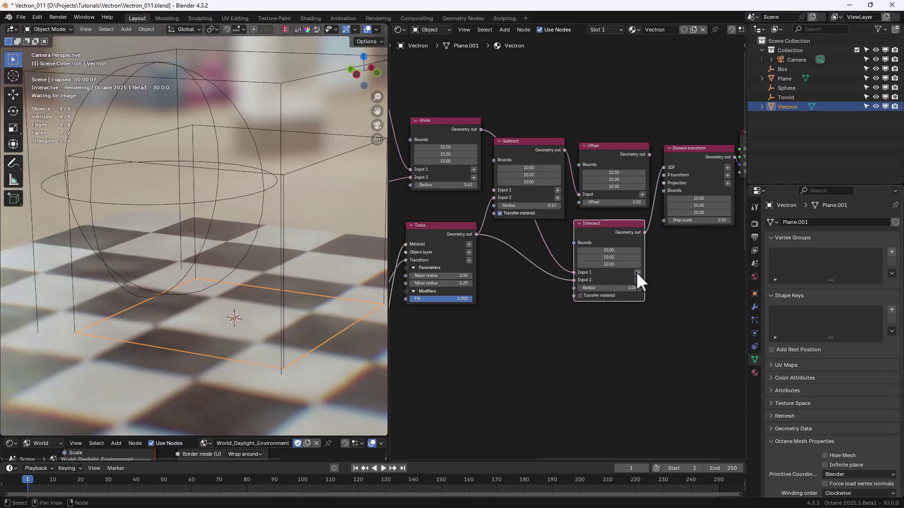
- Select the Toroid empty and move it freely within the camera view to shift the intersection
click(786, 97)
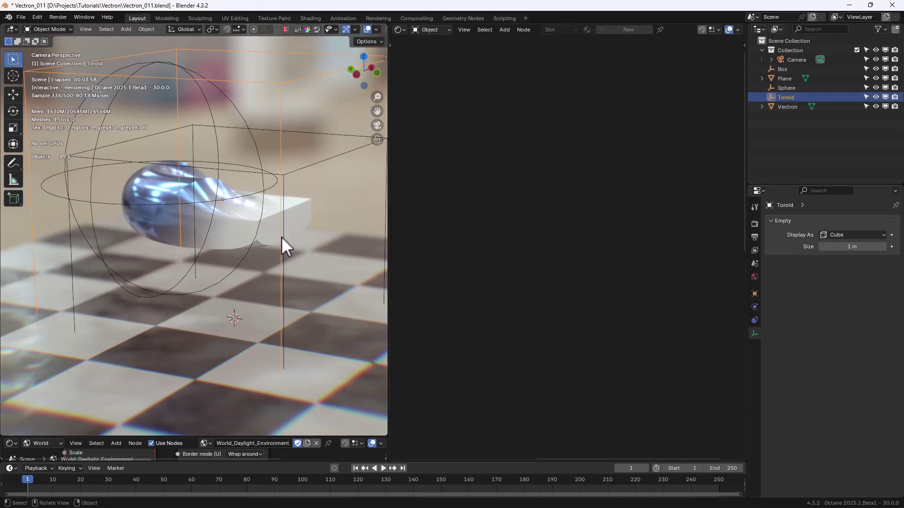
key(g)
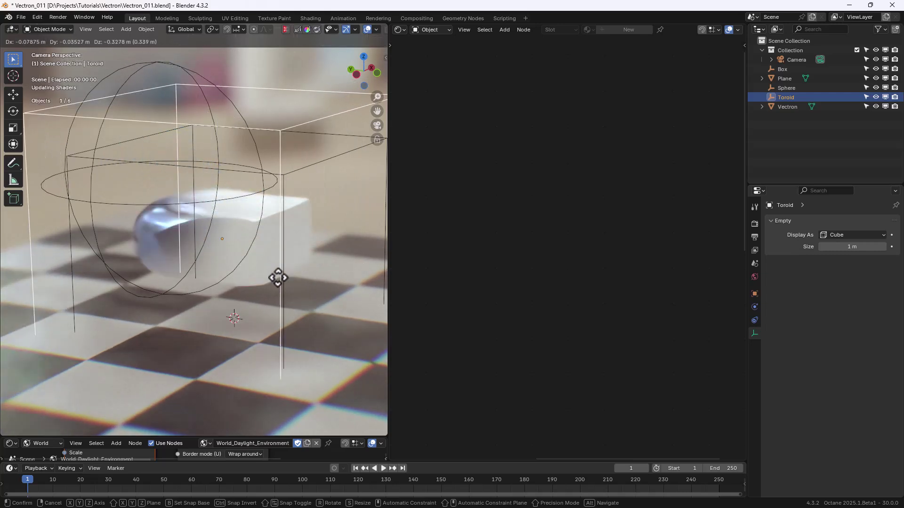
click(259, 246)
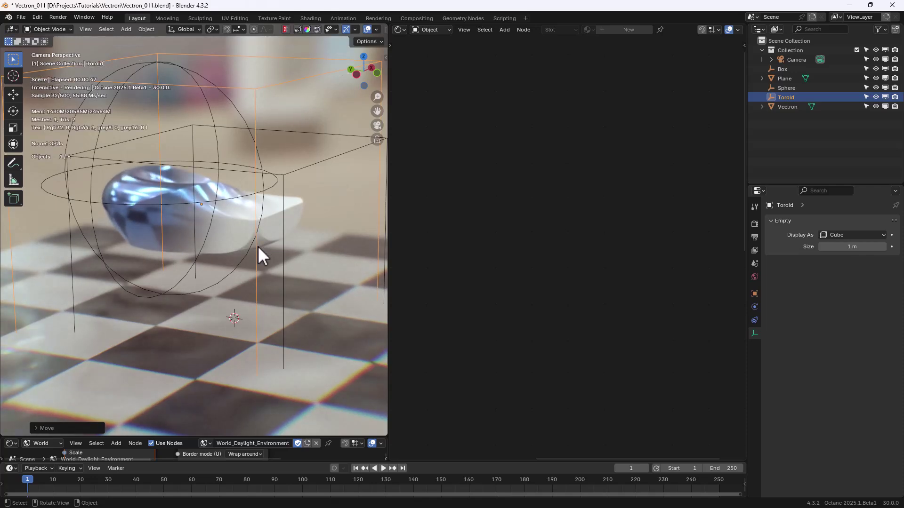
- Try a free trackball rotation of the Toroid empty and undo it
key(r)
key(r)
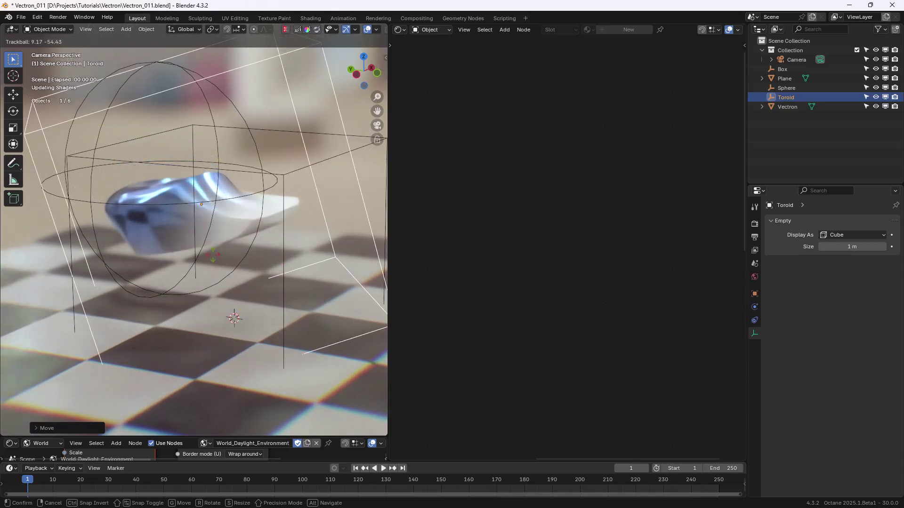
click(233, 296)
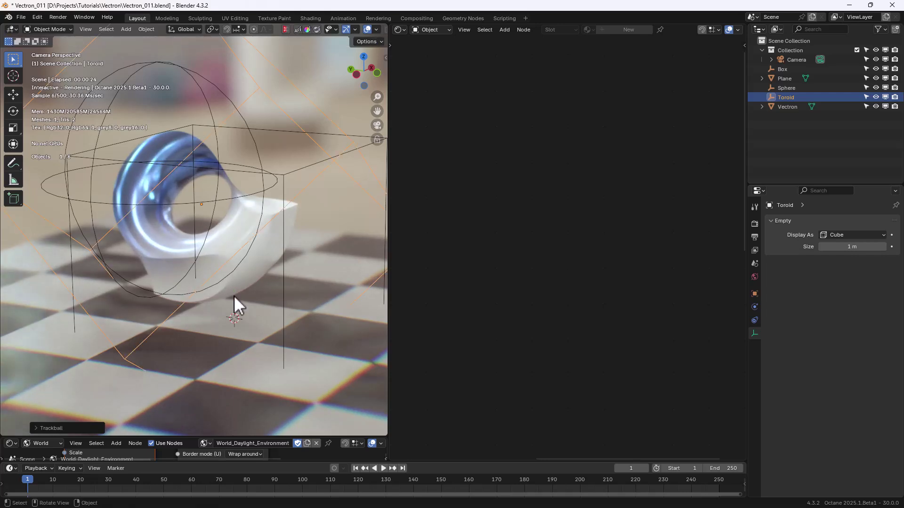
key(ctrl+z)
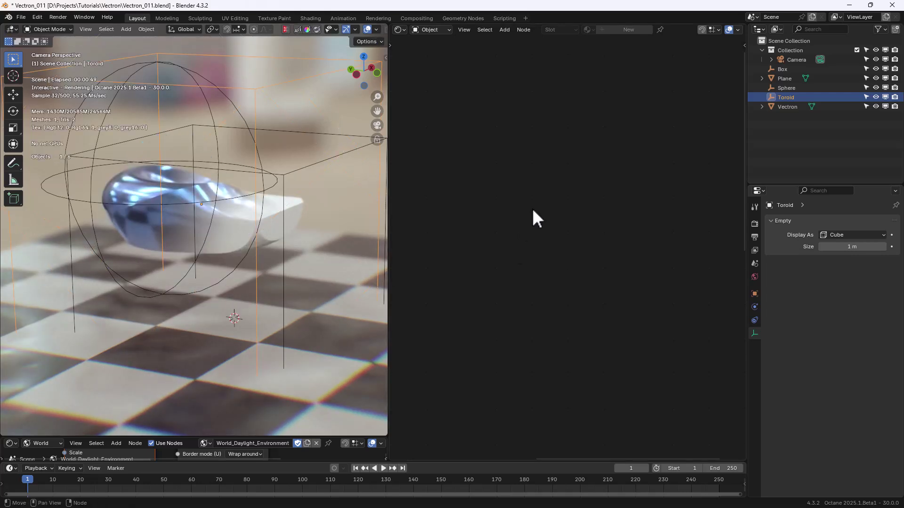
- Move the Vectron object's Intersect node further down and add an Inset operator node below Offset
click(788, 107)
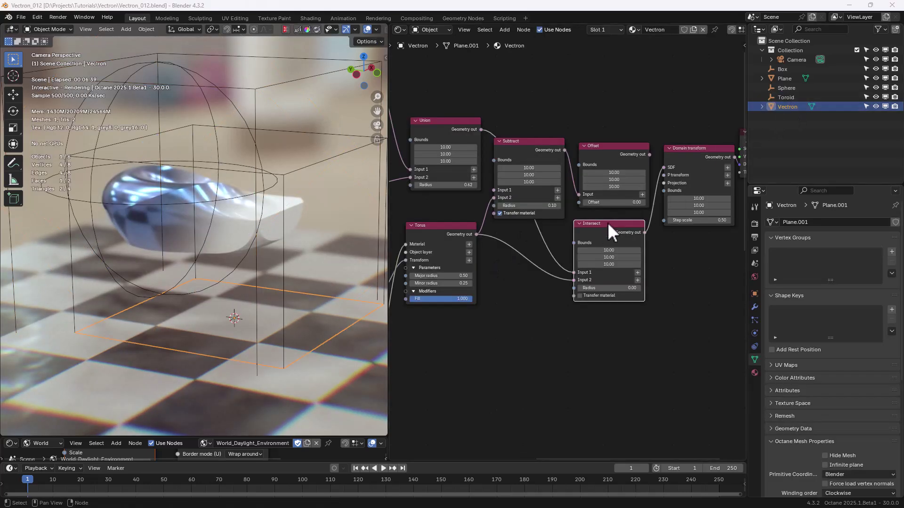
drag(608, 224, 615, 329)
mouse_move(601, 230)
middle_down()
mouse_move(601, 246)
mouse_move(594, 227)
middle_up()
key(shift+a)
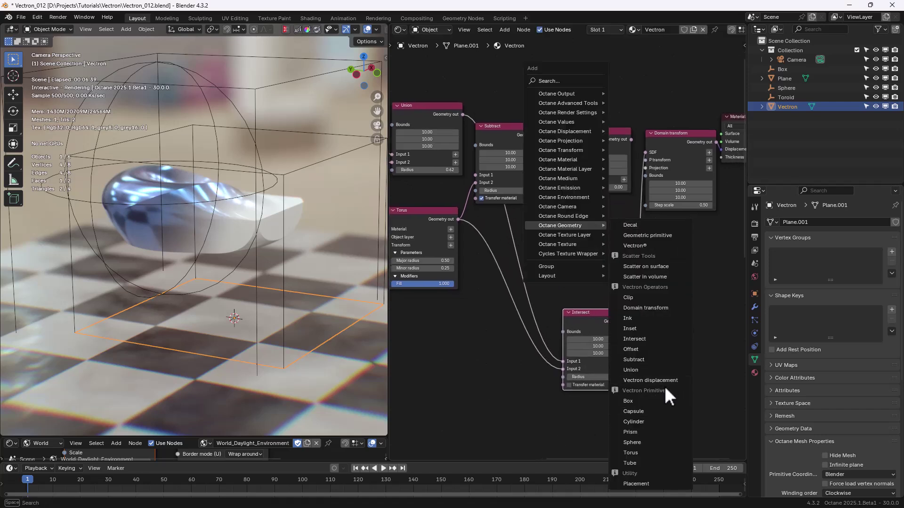
click(642, 328)
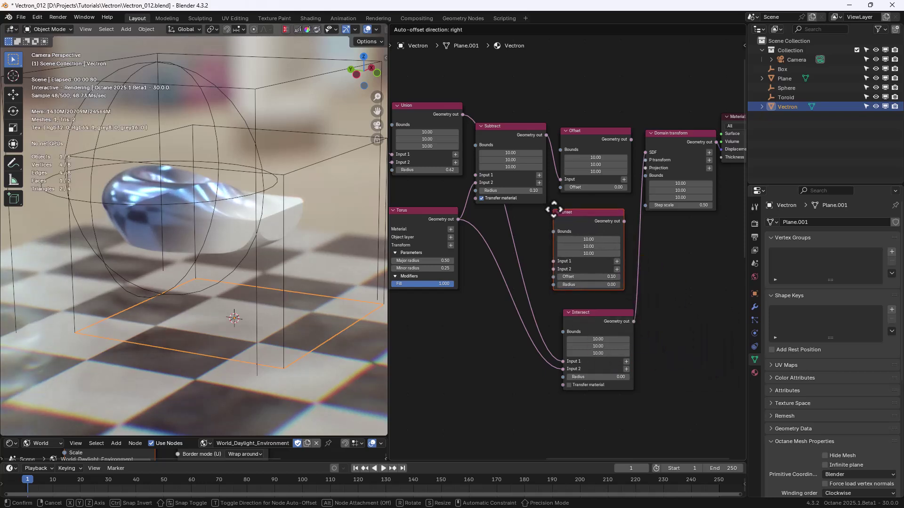
click(560, 212)
- Delete the Offset and Intersect nodes from the Vectron node tree
scroll(566, 217, down, 1)
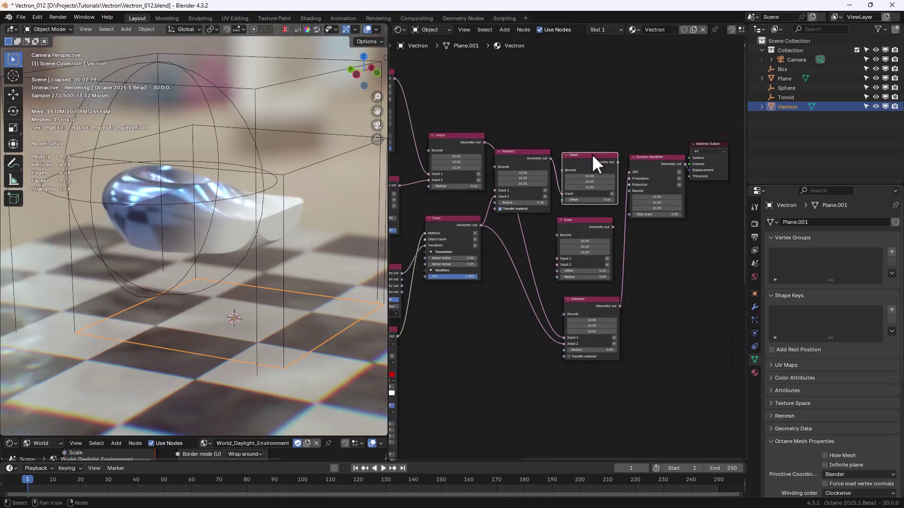
key(x)
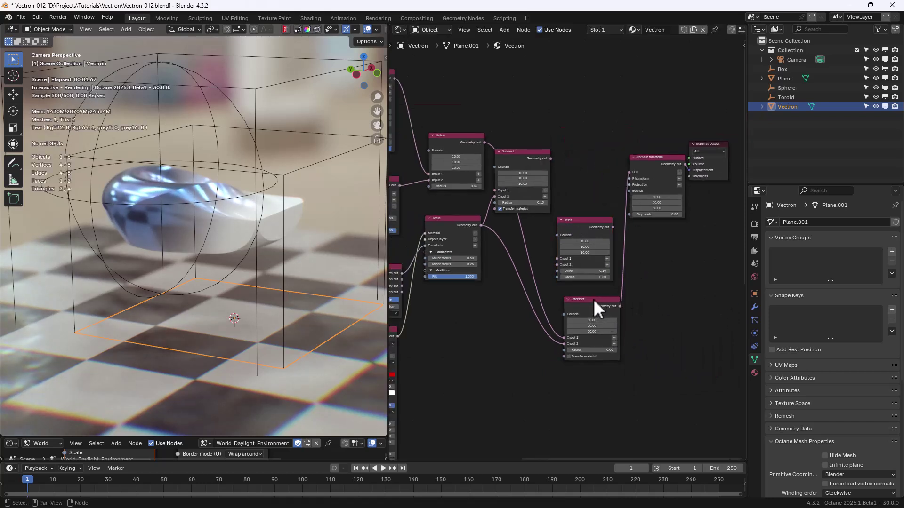
key(x)
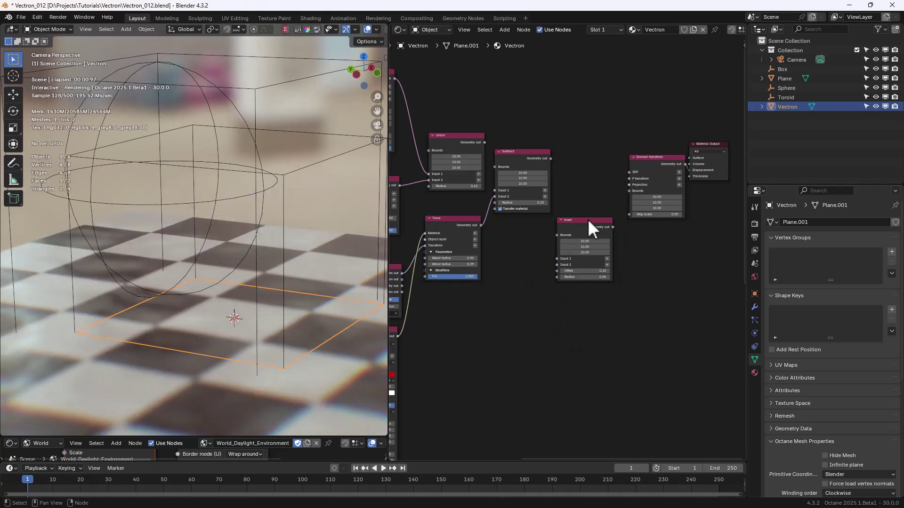
- Replace the Subtract node with Inset, linking Union and Torus to its Input 1 and Input 2 and its output to Domain transform's SDF
drag(588, 219, 591, 167)
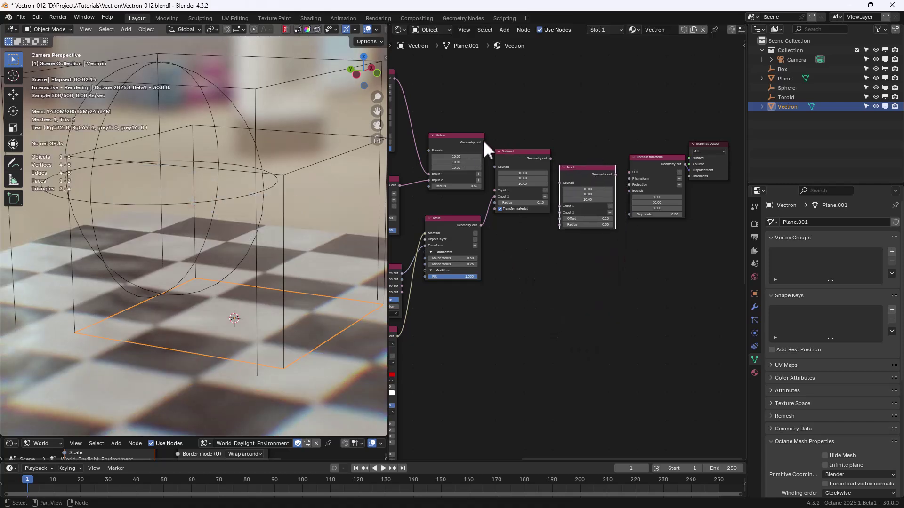
drag(484, 143, 488, 145)
drag(542, 205, 558, 205)
drag(521, 153, 555, 268)
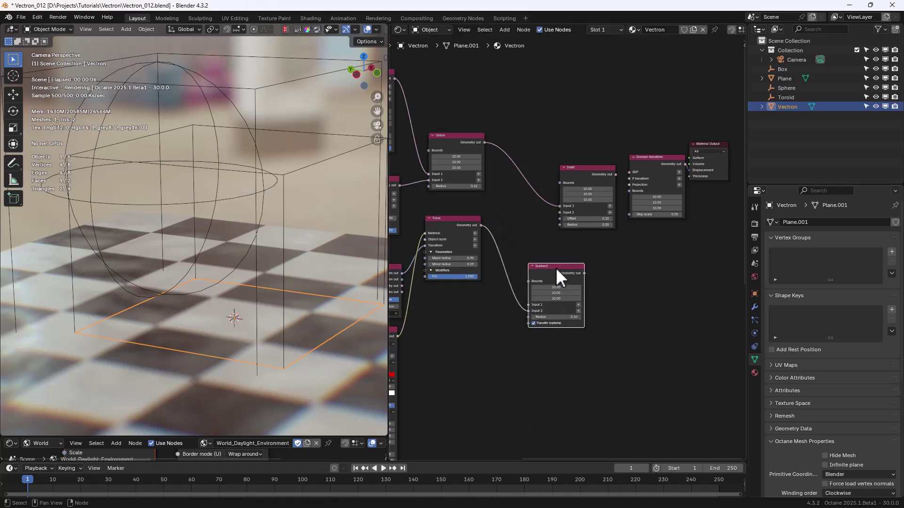
key(Delete)
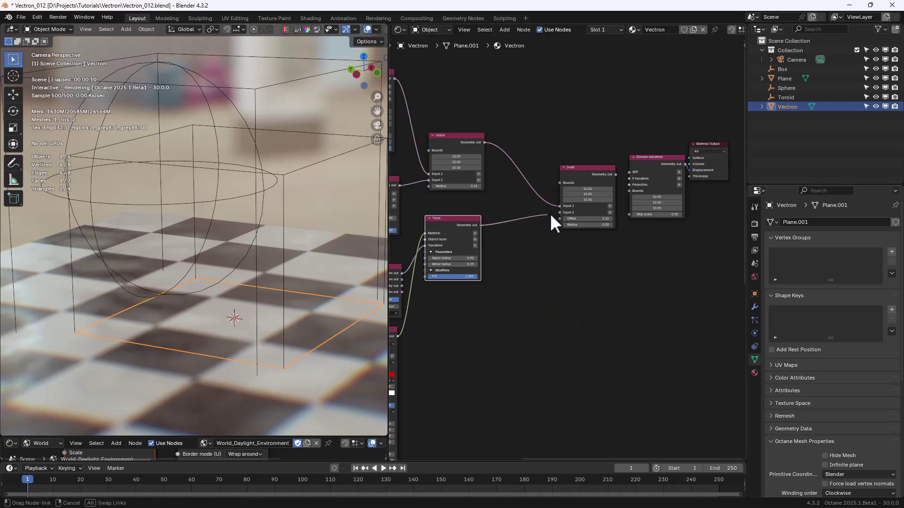
drag(554, 212, 558, 212)
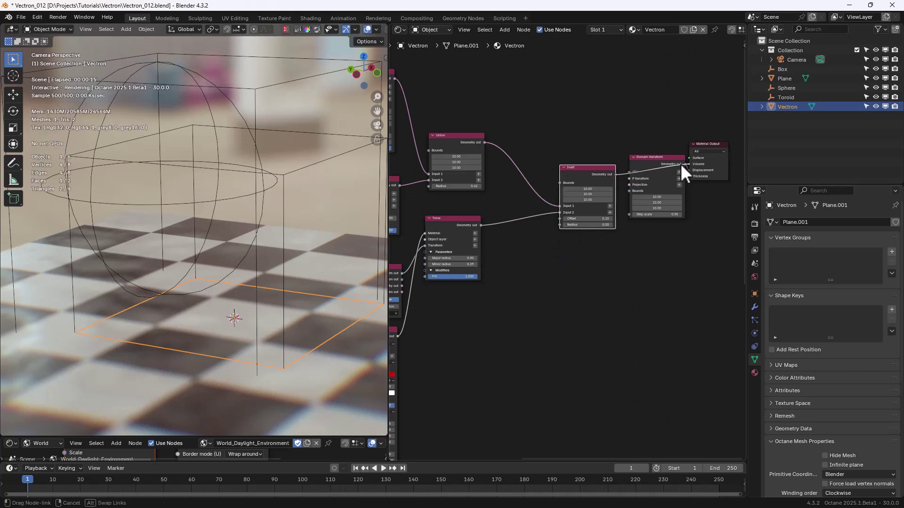
drag(630, 174, 628, 172)
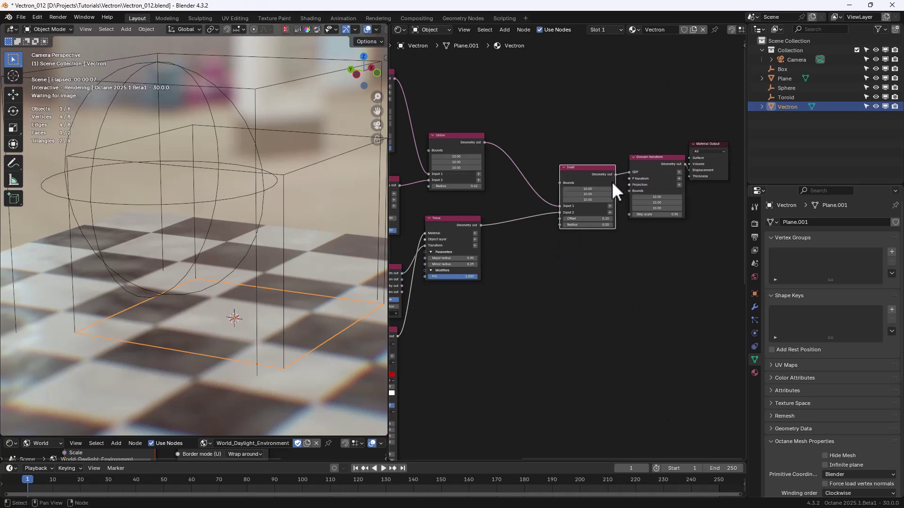
scroll(532, 288, up, 1)
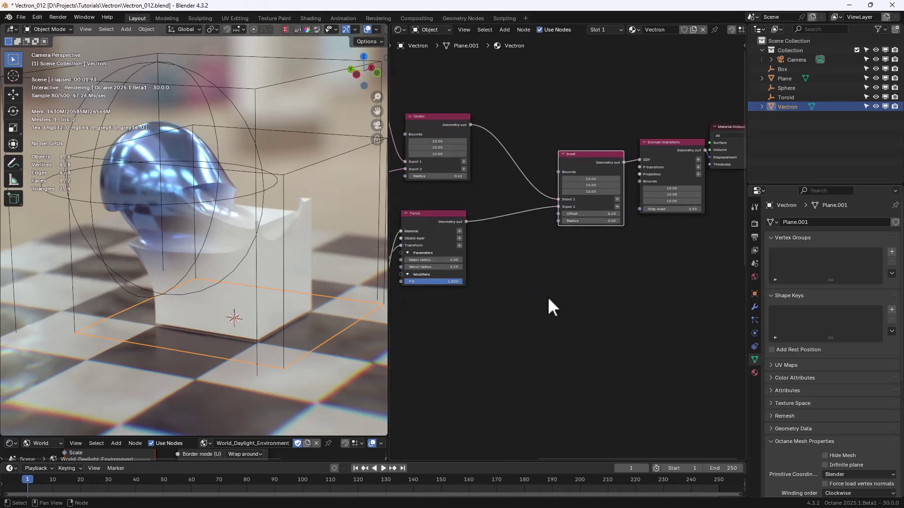
- Move the Toroid empty freely to reposition the inset groove on the combined shape
middle_drag(505, 275, 549, 273)
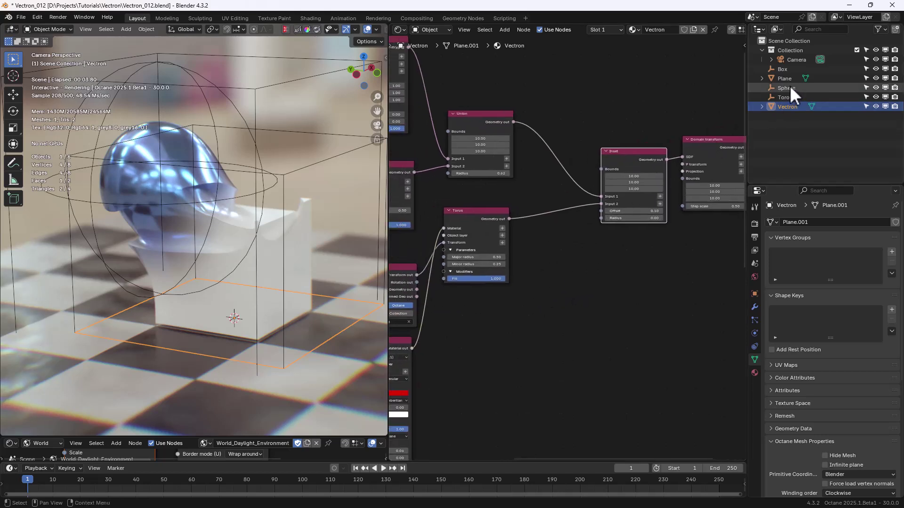
click(784, 98)
key(g)
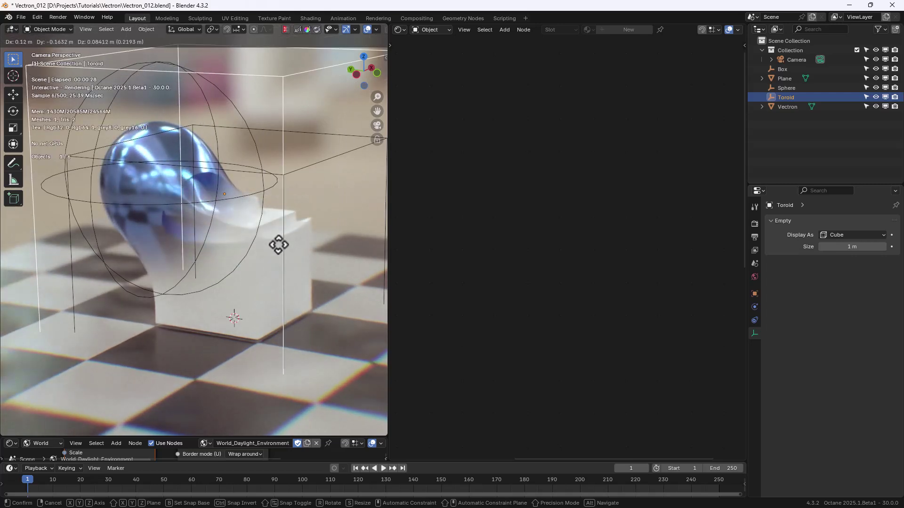
click(228, 248)
- Try positive and negative Offset values on the Vectron object's Inset node, ending at 0.06
click(790, 107)
scroll(631, 267, up, 2)
middle_drag(633, 264, 560, 309)
scroll(588, 303, up, 3)
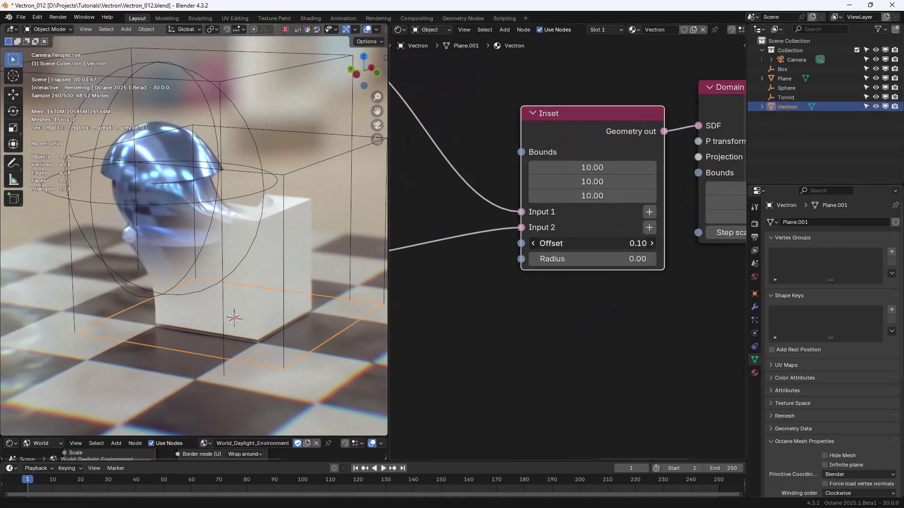
drag(612, 244, 589, 243)
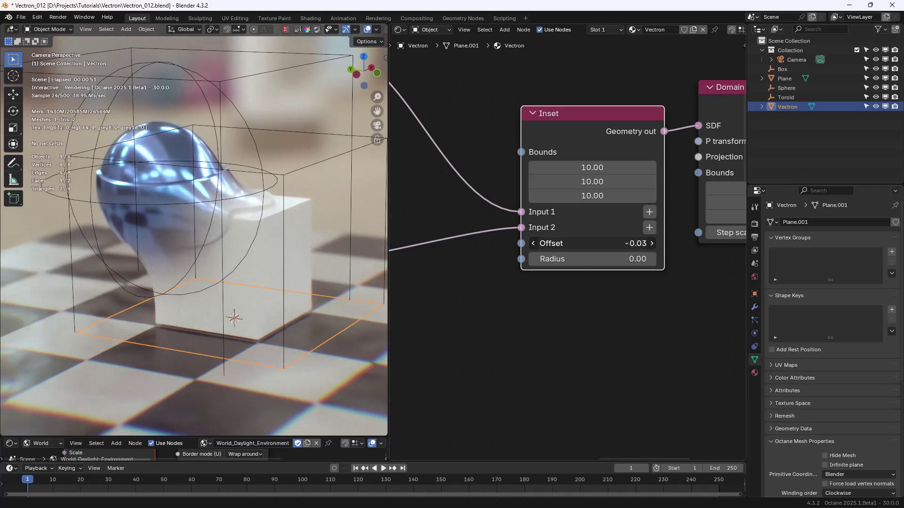
drag(608, 265, 635, 243)
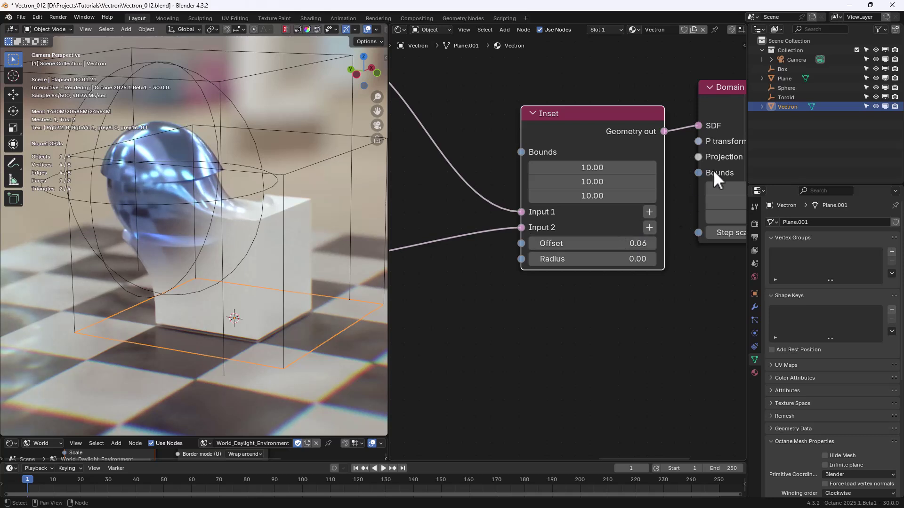
- Move the Toroid empty across the shape and place it back near the sphere
click(788, 97)
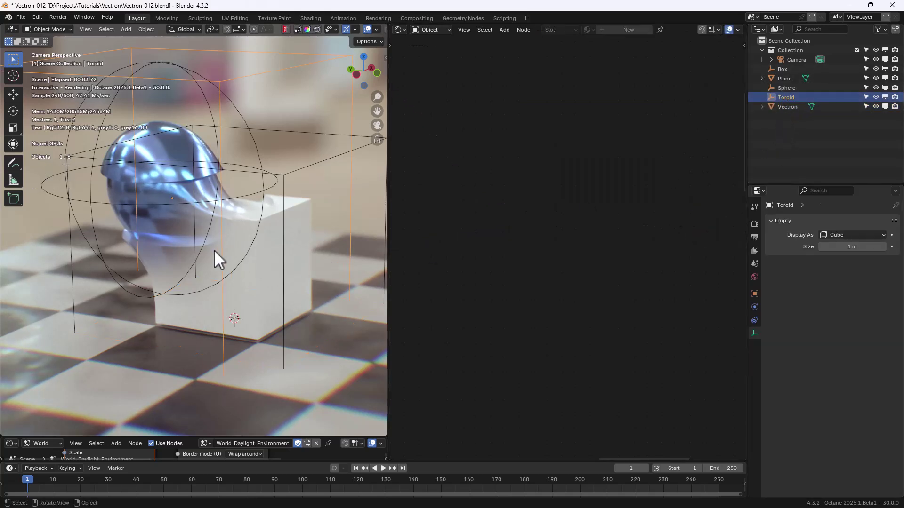
key(g)
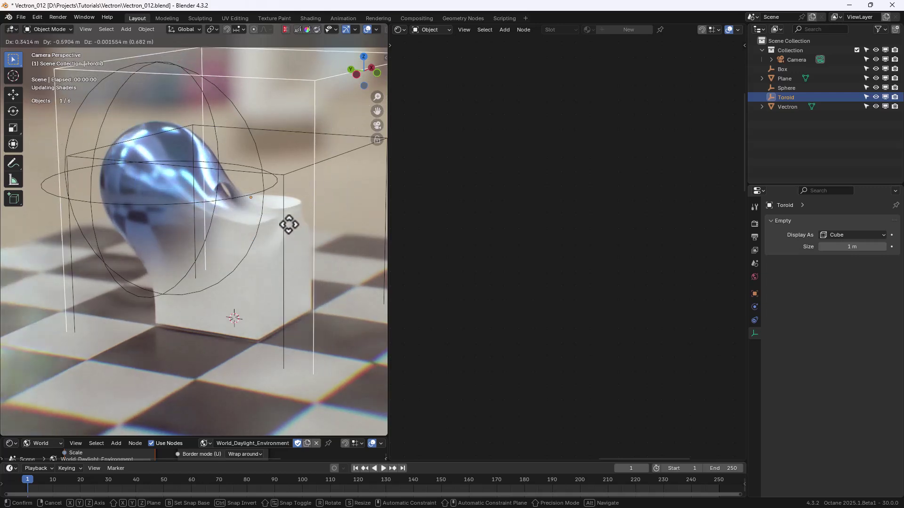
click(222, 222)
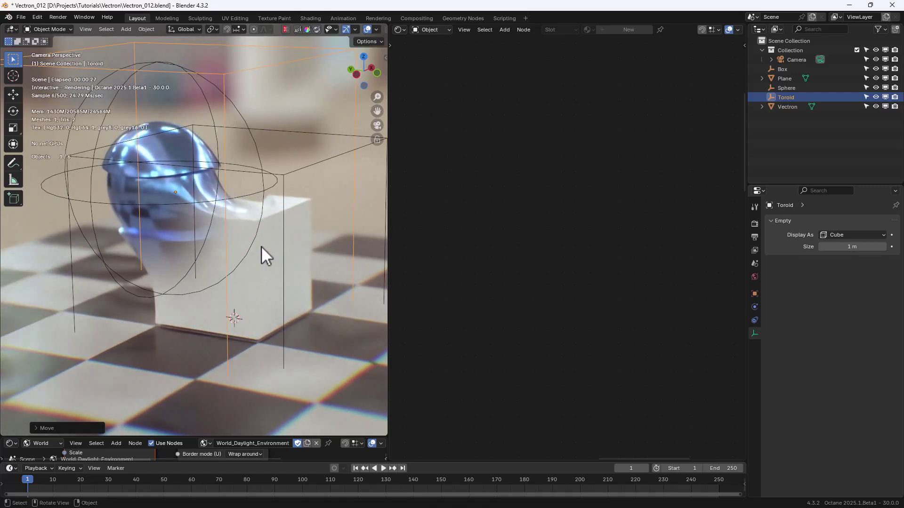
- Try a free trackball rotation of the Toroid empty, cancel it, and save the scene incrementally as Vectron_013
key(r)
key(r)
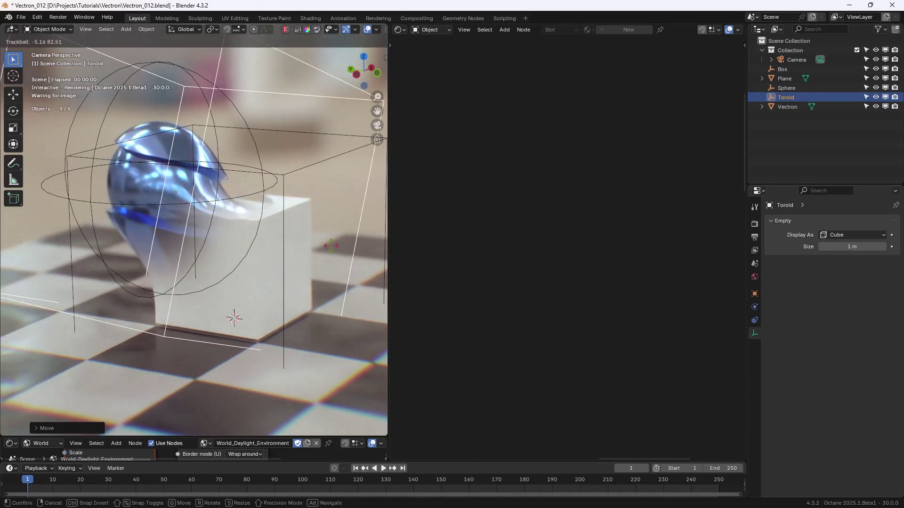
key(Escape)
key(ctrl+alt+s)
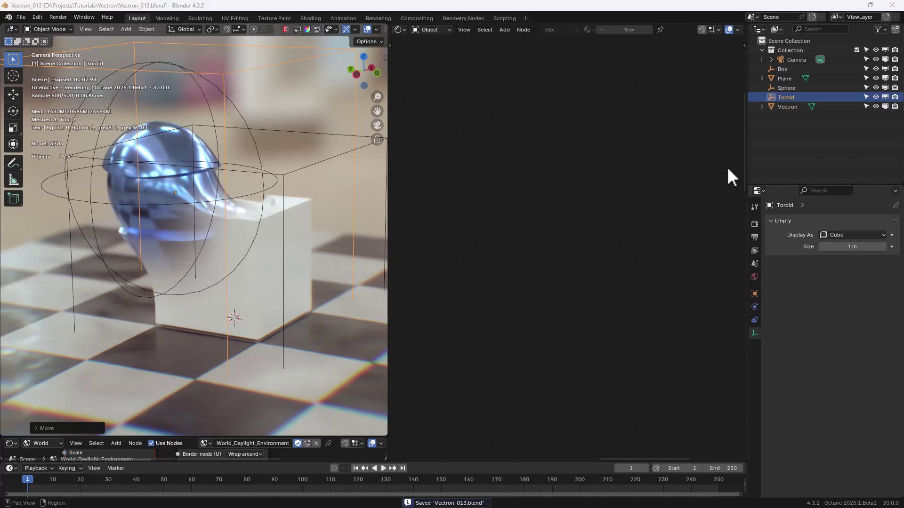
- Add an Ink operator node below the Inset node in the Vectron object's node tree
click(787, 107)
scroll(614, 296, down, 3)
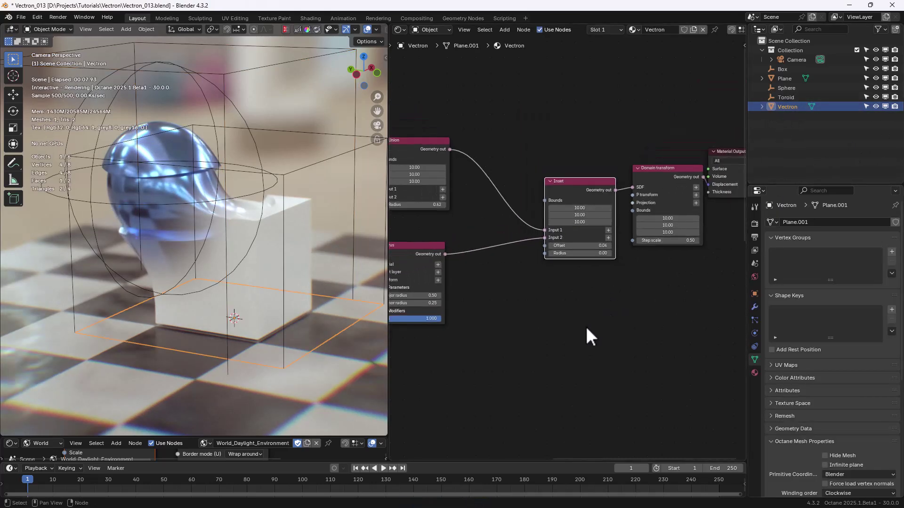
scroll(583, 324, up, 3)
key(shift+a)
mouse_move(543, 275)
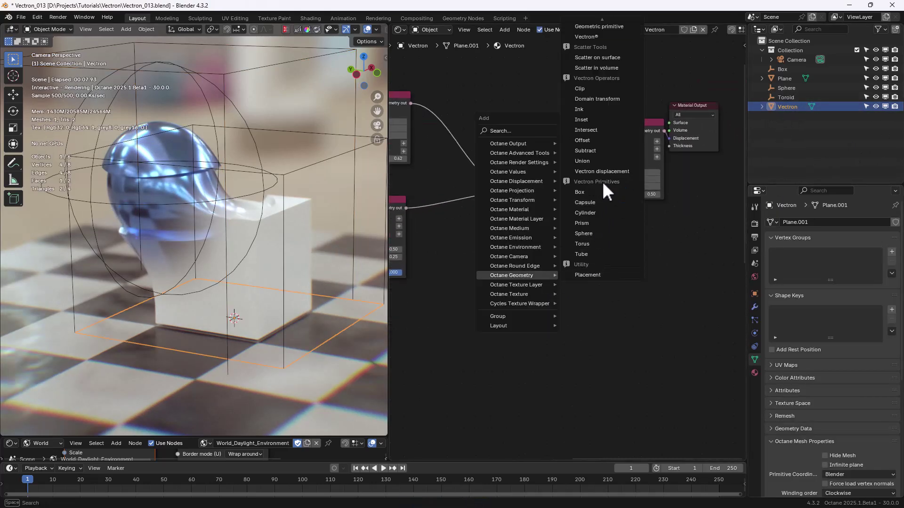
click(584, 109)
click(512, 222)
- Move Inset out of the way and link Union and Torus to Ink's Input 1 and Input 2, and Ink to Domain transform's SDF
scroll(541, 198, down, 2)
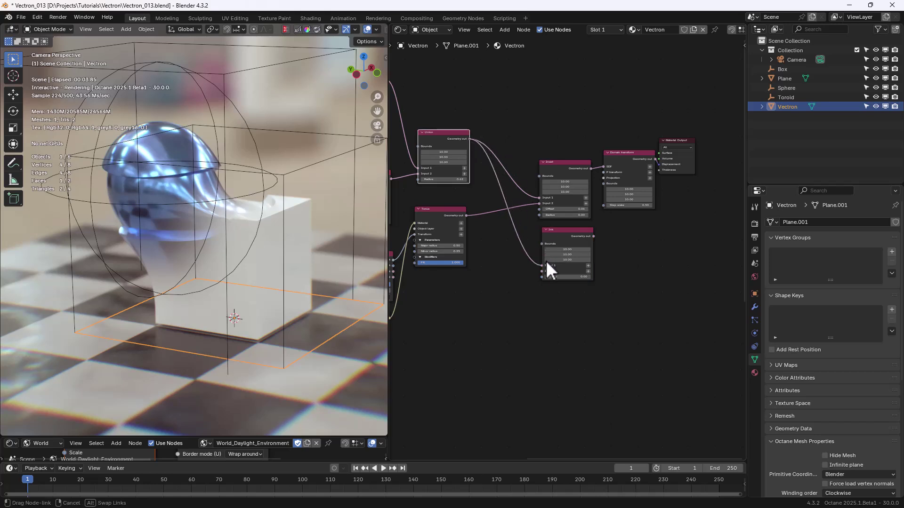
drag(539, 272, 542, 272)
mouse_move(593, 236)
mouse_down()
mouse_move(597, 181)
mouse_move(608, 169)
mouse_move(566, 146)
mouse_move(575, 95)
mouse_up()
scroll(521, 285, up, 1)
middle_drag(521, 285, 607, 308)
- Move the Toroid empty down over the merged shape, then reposition it around the lower part of the sphere
click(783, 97)
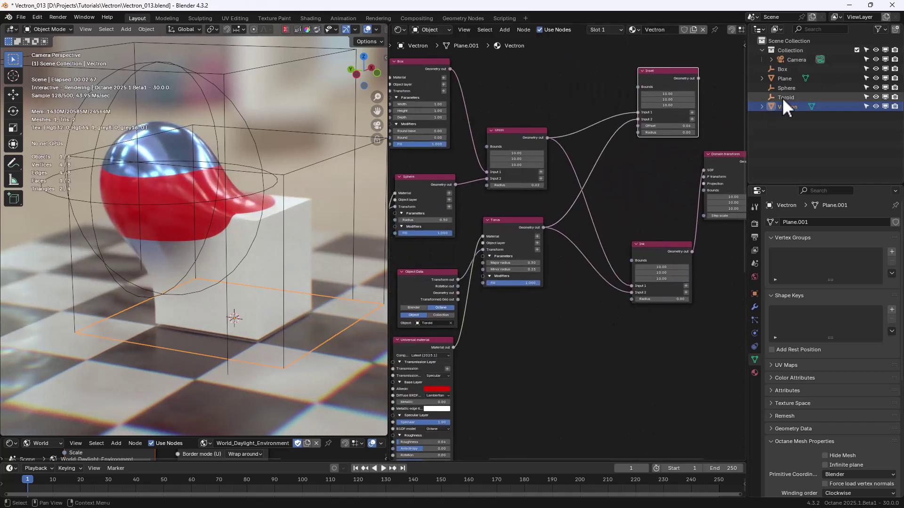
key(g)
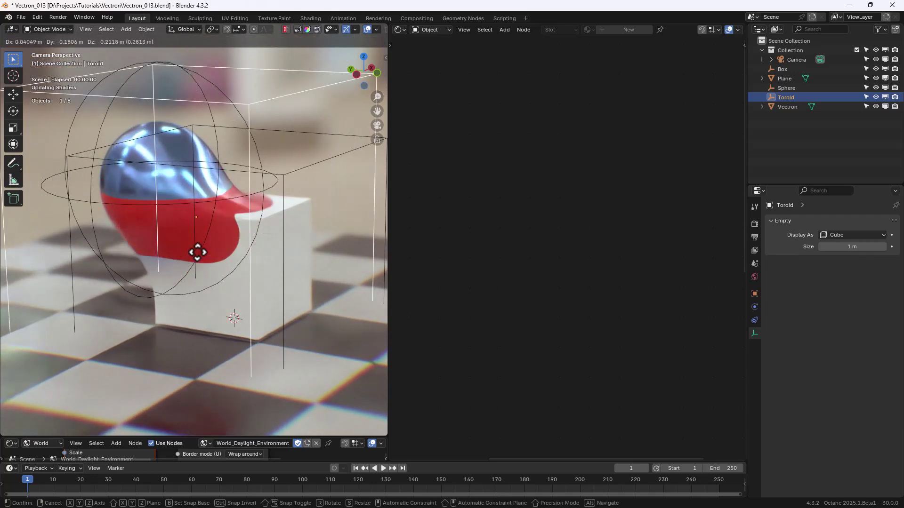
click(206, 238)
key(g)
click(201, 216)
- In the Vectron object's torus material, change the Albedo from red to light purple and set Metallic to 0.48
click(794, 107)
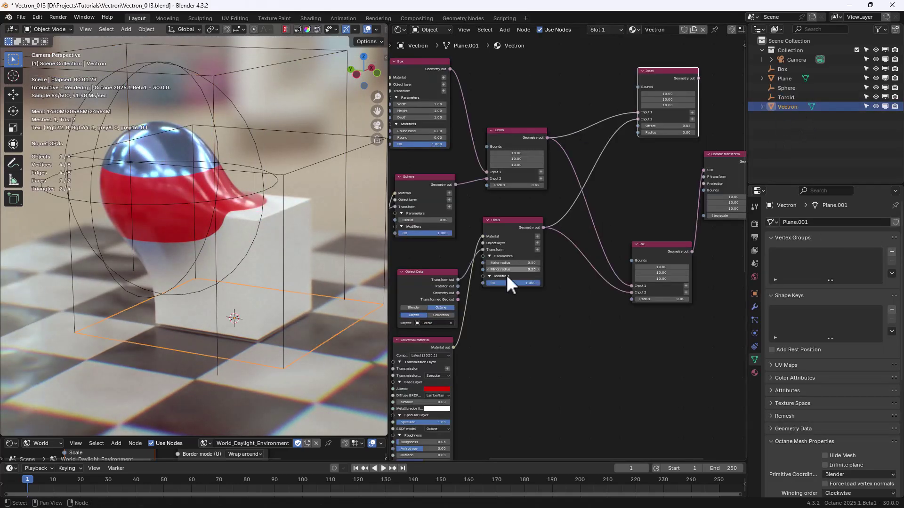
scroll(511, 341, down, 1)
middle_drag(511, 341, 595, 251)
scroll(594, 250, up, 2)
click(500, 289)
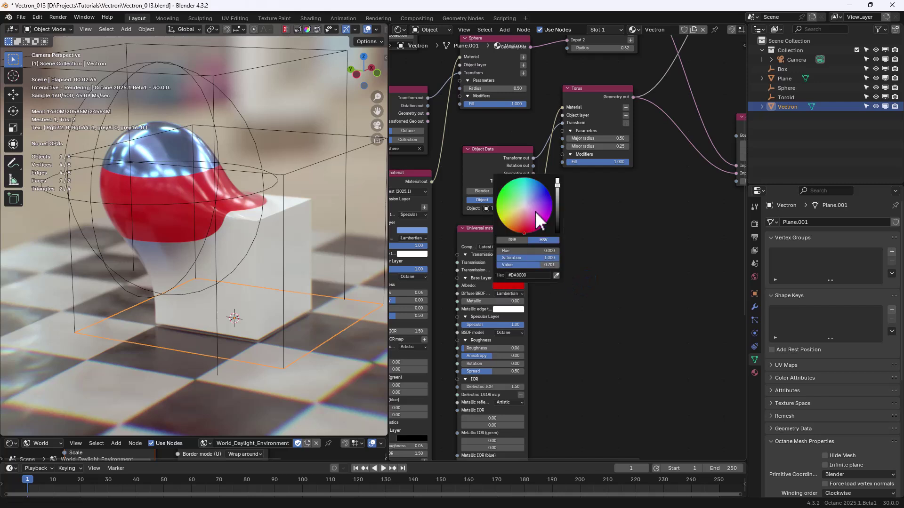
click(534, 206)
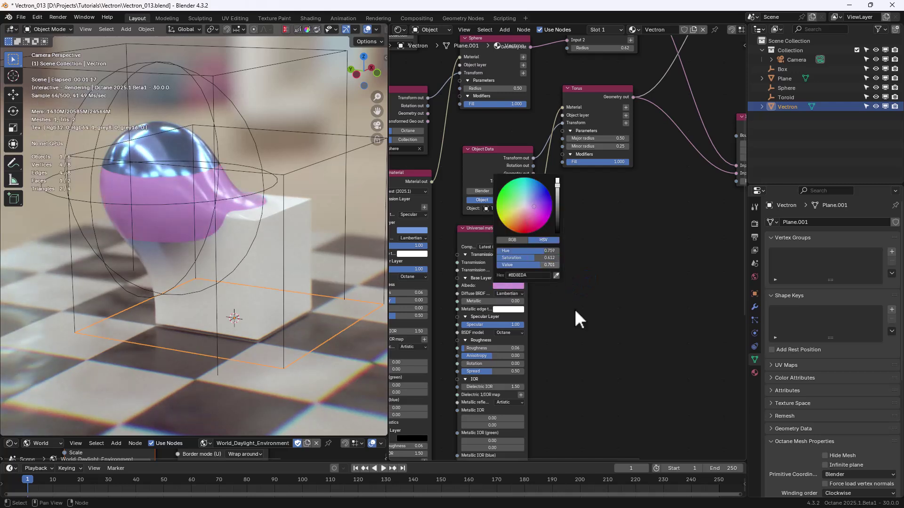
drag(486, 301, 516, 302)
- Set the Ink node's Radius to 0.12
middle_drag(644, 207, 492, 316)
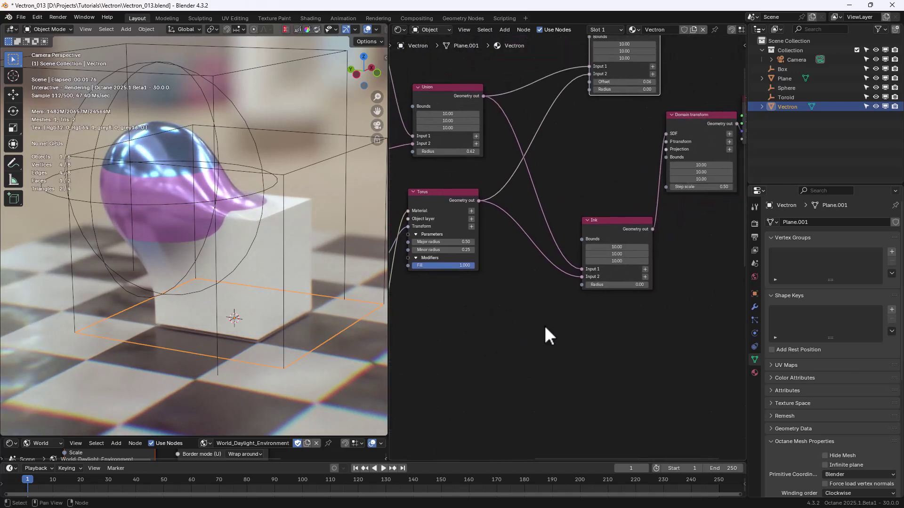
scroll(544, 326, up, 1)
mouse_move(629, 289)
mouse_down()
mouse_move(644, 289)
mouse_move(635, 289)
mouse_up()
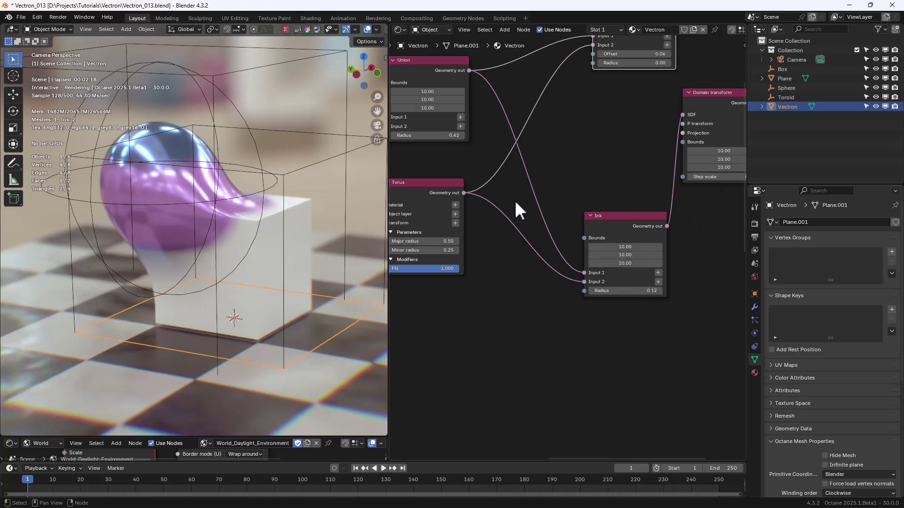
- Move the Toroid empty toward the box so the purple ink also covers the box's upper part
click(789, 97)
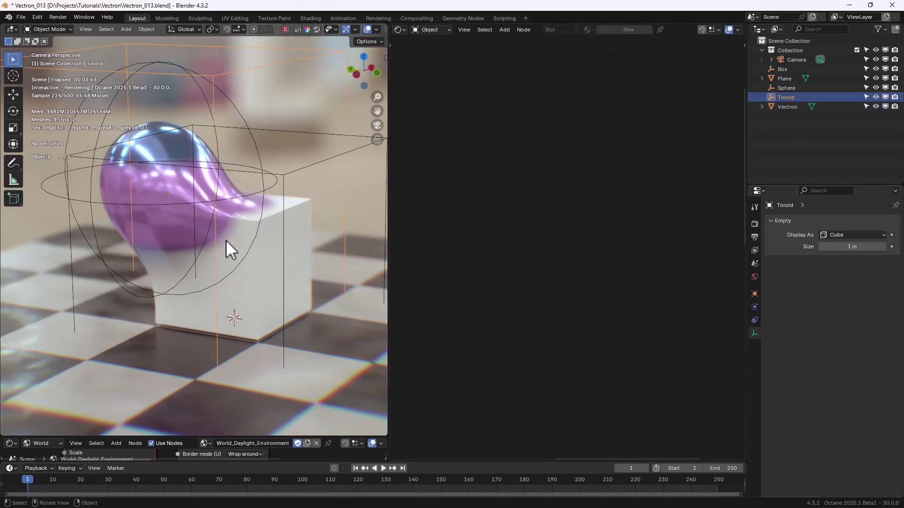
key(g)
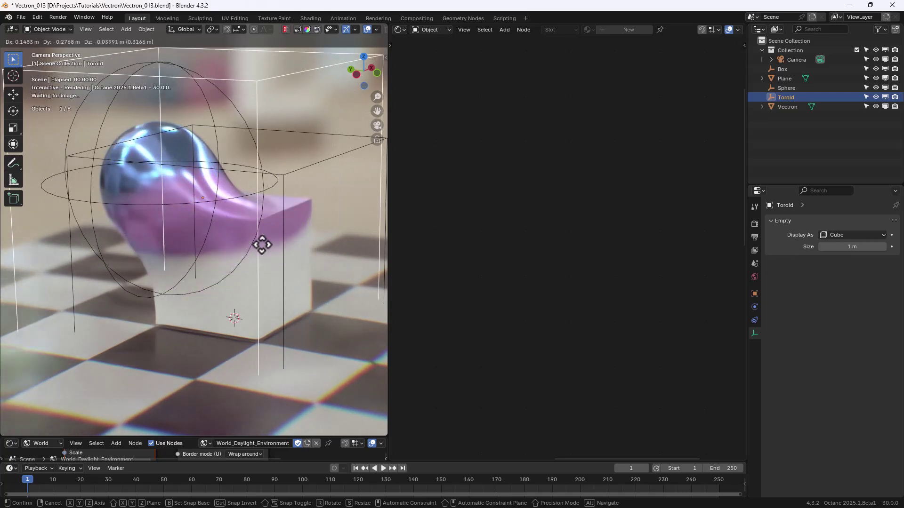
click(319, 274)
scroll(315, 274, down, 2)
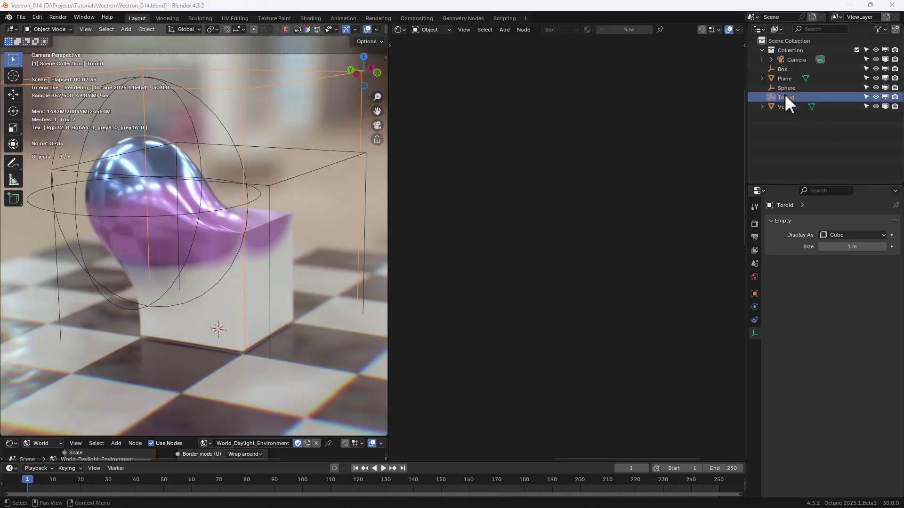
- Add a Clip operator node below Domain transform in the Vectron object's node tree
click(786, 106)
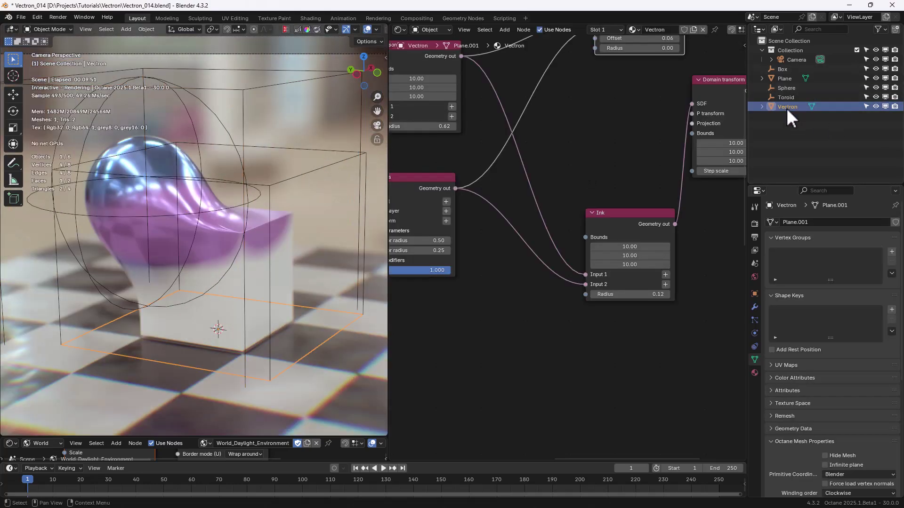
middle_drag(572, 165, 416, 209)
scroll(584, 295, down, 1)
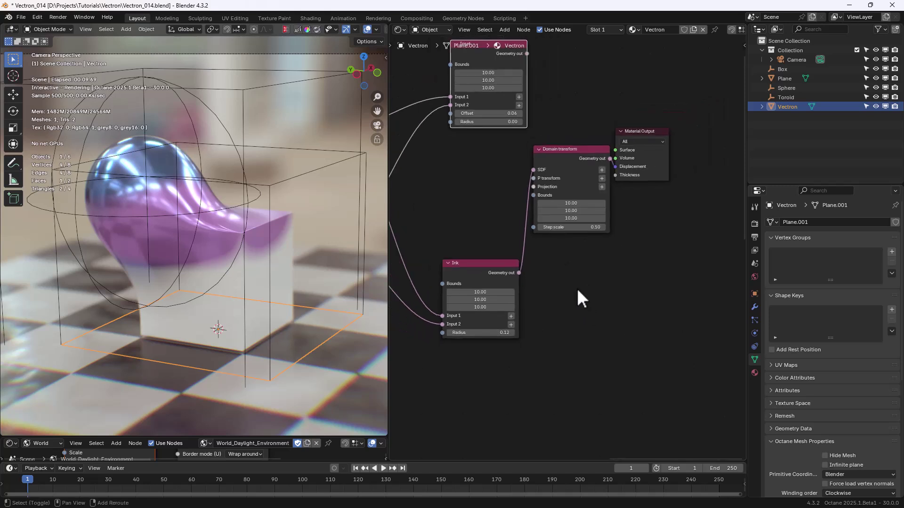
key(shift+a)
mouse_move(577, 288)
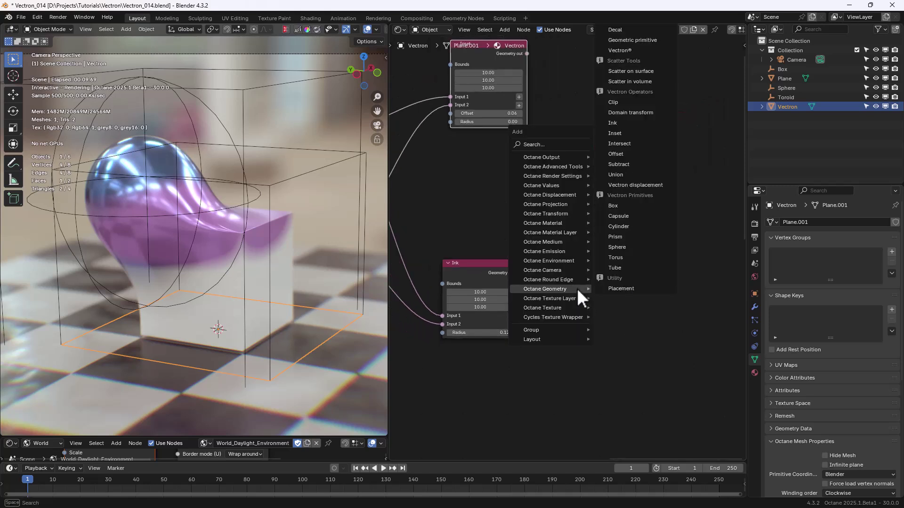
click(623, 103)
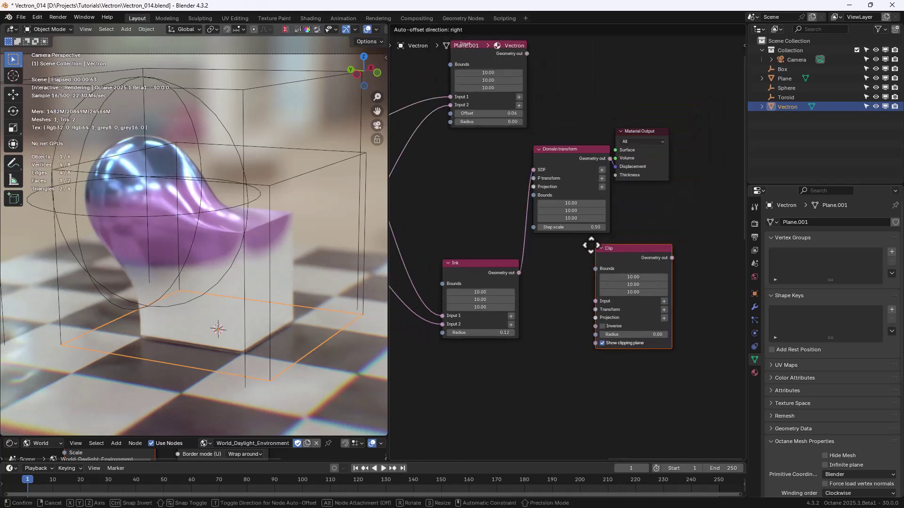
click(551, 256)
- Rearrange the end of the node tree and link Ink to Clip's Input and Clip to Domain transform's SDF
drag(640, 128, 687, 131)
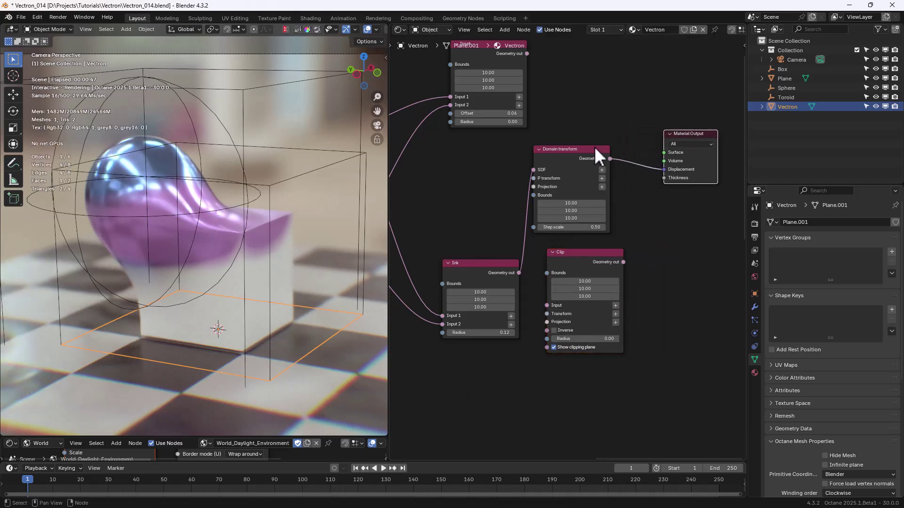
drag(588, 161, 613, 153)
drag(468, 263, 432, 224)
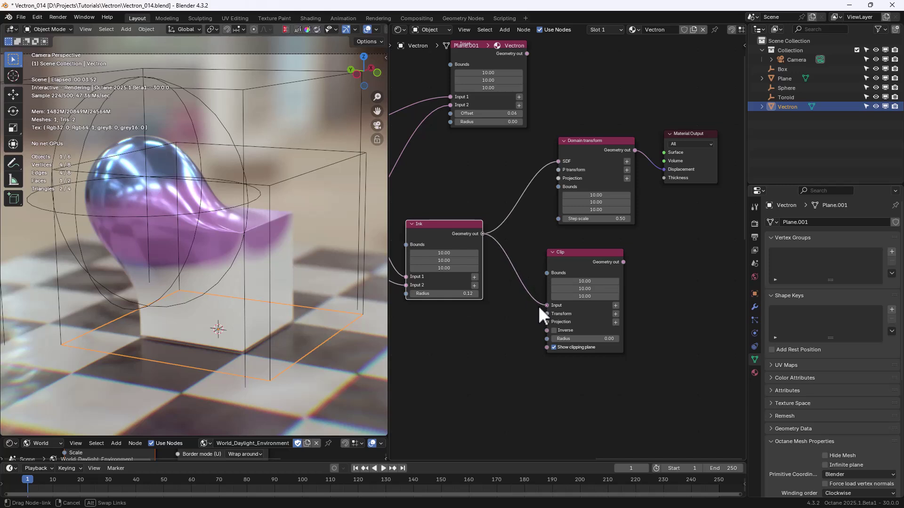
drag(540, 306, 546, 305)
mouse_move(595, 254)
mouse_down()
mouse_move(555, 250)
mouse_move(578, 254)
mouse_move(558, 161)
mouse_up()
drag(597, 138, 620, 123)
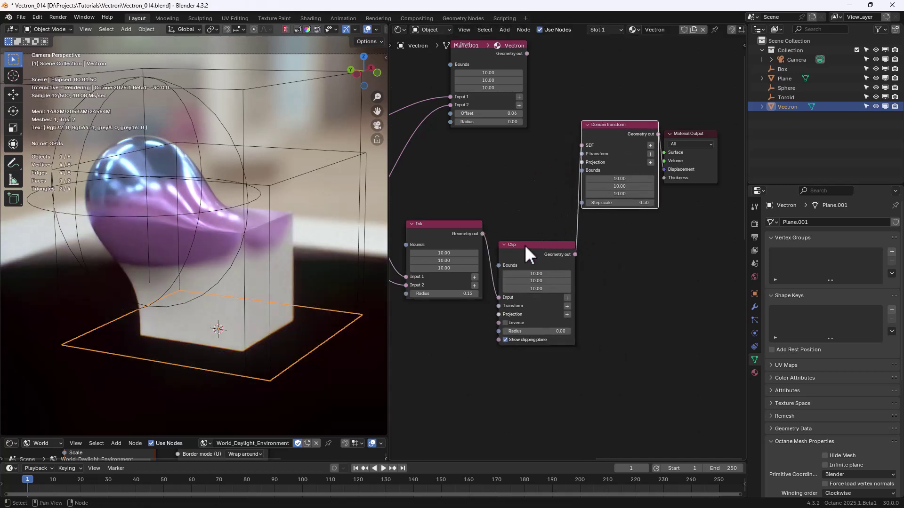
drag(525, 245, 518, 182)
- View the scene from outside the camera and toggle Clip's Show clipping plane option off and back on
middle_drag(254, 269, 236, 274)
scroll(236, 269, down, 2)
scroll(236, 275, up, 3)
click(500, 276)
click(501, 276)
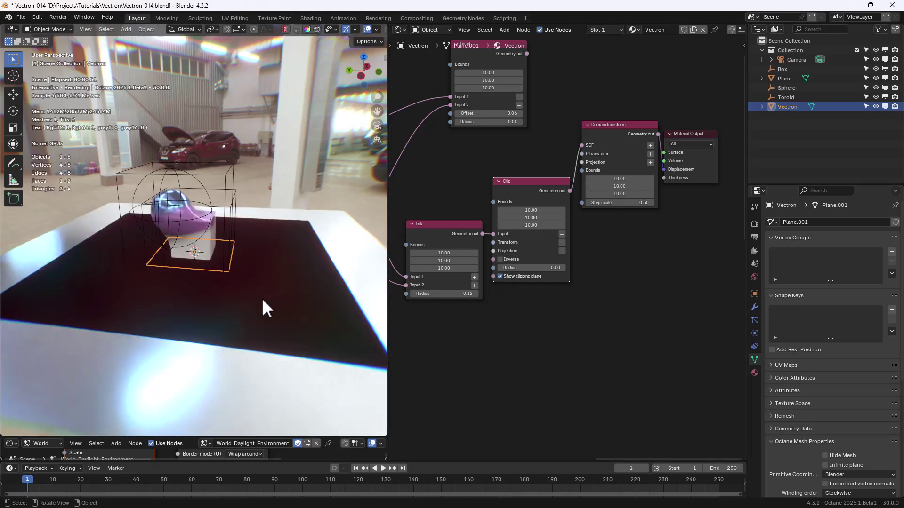
- Add a 3D transformation node to the Clip node's Transform input
scroll(262, 298, up, 2)
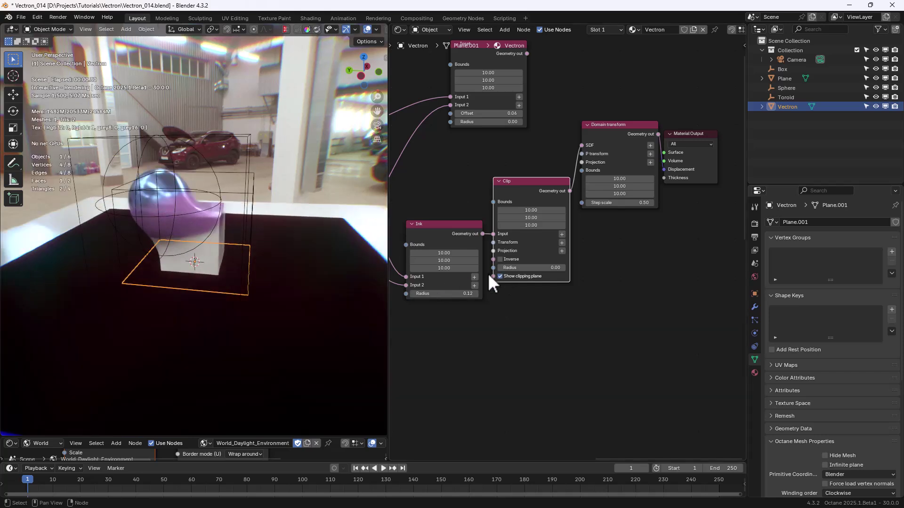
click(561, 243)
click(464, 332)
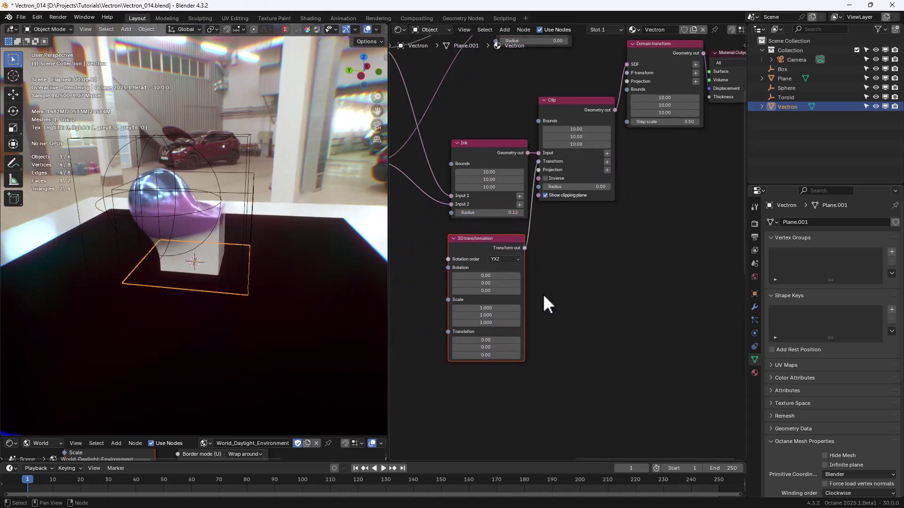
- Set the 3D transformation's Y translation to 0.78 and turn off Show clipping plane on the Clip node
scroll(544, 311, up, 1)
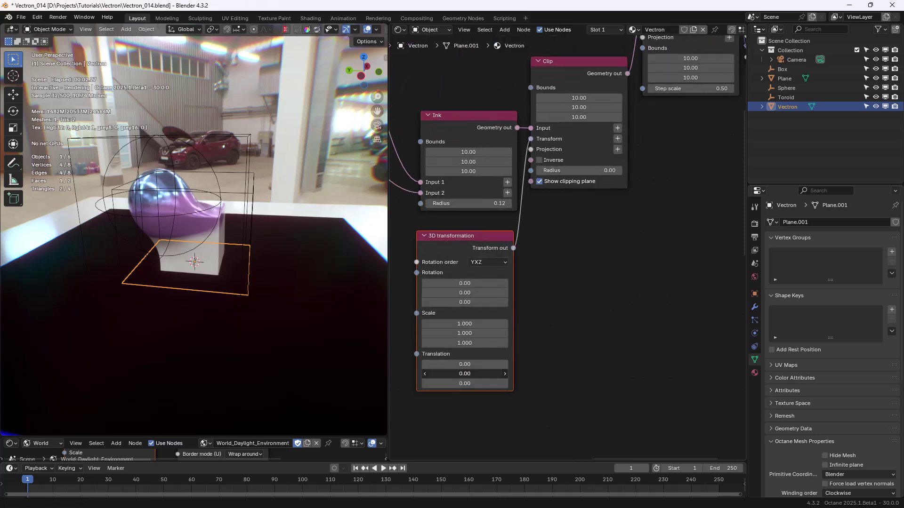
mouse_move(465, 374)
mouse_down()
mouse_move(515, 373)
mouse_move(470, 372)
mouse_up()
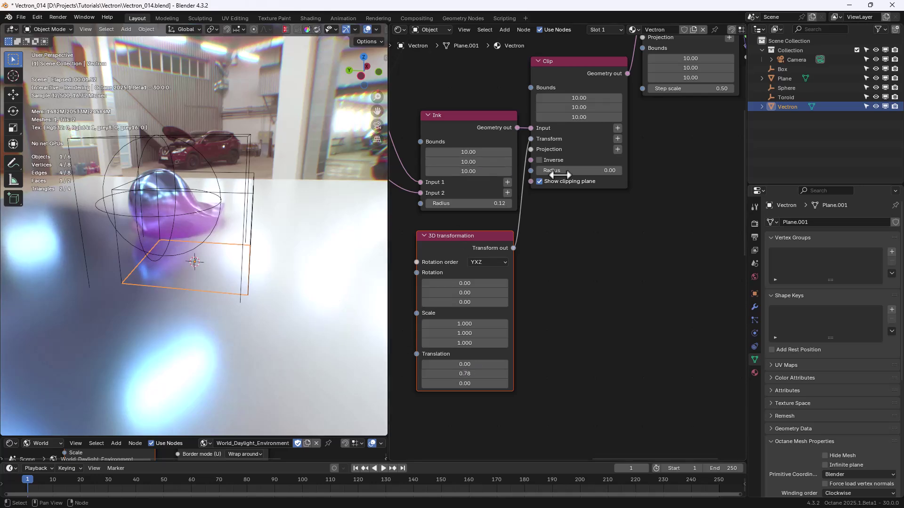
click(558, 183)
middle_drag(242, 274, 224, 231)
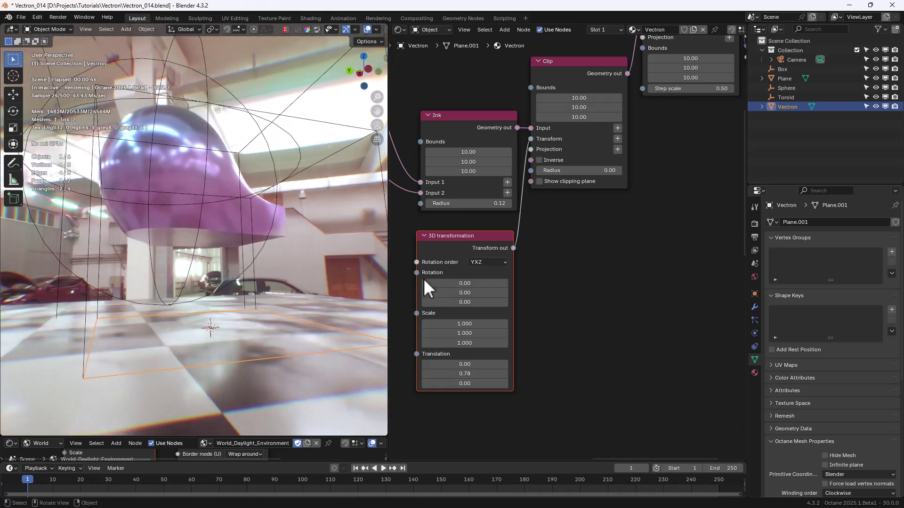
- Set the clip transformation's Z rotation to -19.20 and its translation to -0.19, 0.72, 0.35
drag(468, 303, 438, 303)
middle_drag(280, 231, 202, 258)
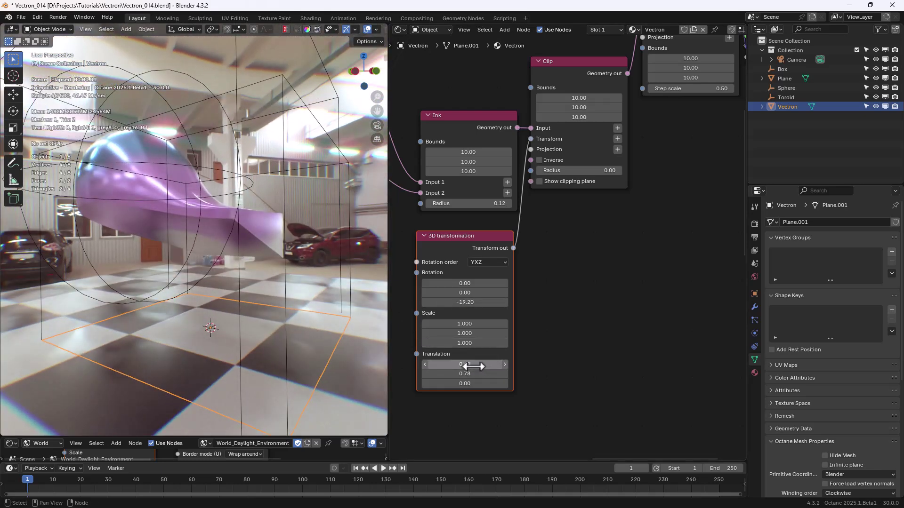
drag(470, 367, 458, 385)
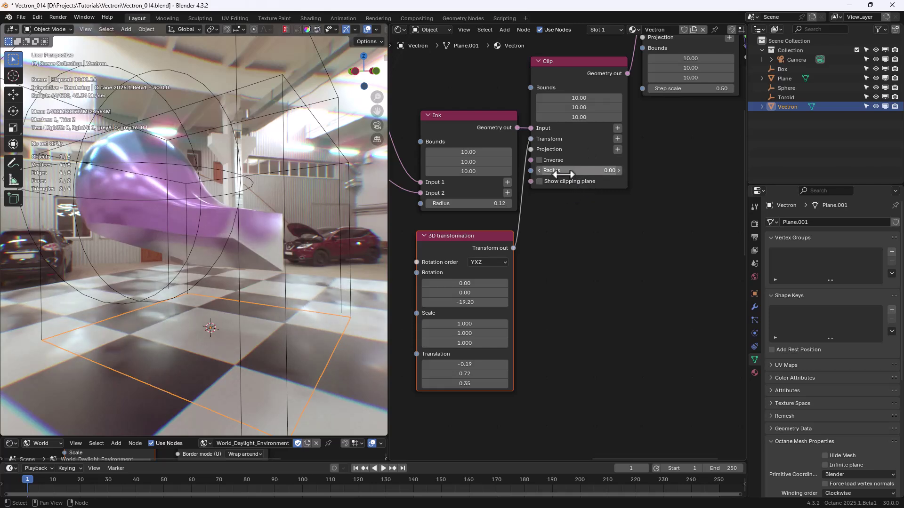
- Set the Clip Radius to 0.18, then return to the camera view and save the scene incrementally as Vectron_015
drag(577, 172, 589, 173)
middle_drag(326, 221, 286, 248)
key(KP_0)
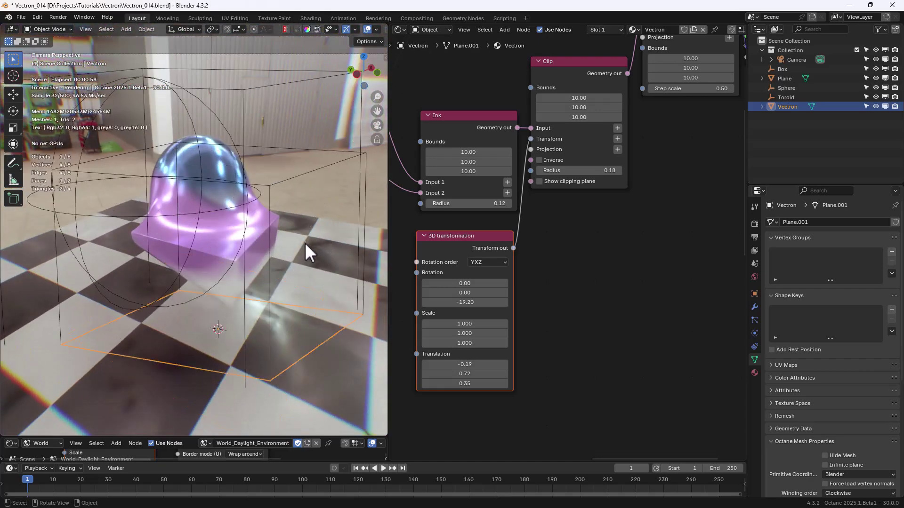
key(ctrl+alt+s)
- Detach the Union link from Ink's Input 1 and connect it directly to Domain transform's SDF
scroll(599, 230, down, 5)
middle_drag(662, 212, 695, 283)
middle_drag(473, 171, 564, 180)
middle_drag(556, 268, 518, 275)
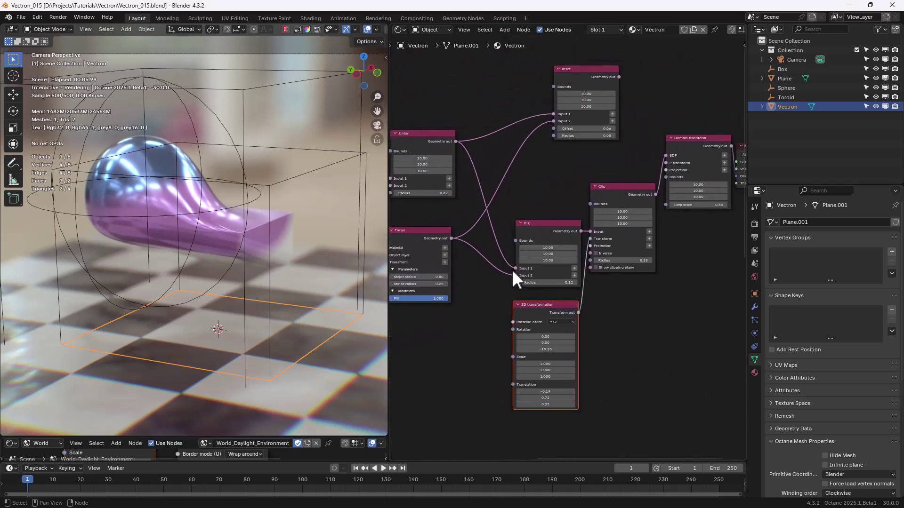
mouse_move(514, 268)
mouse_down()
mouse_move(576, 221)
mouse_move(590, 171)
mouse_up()
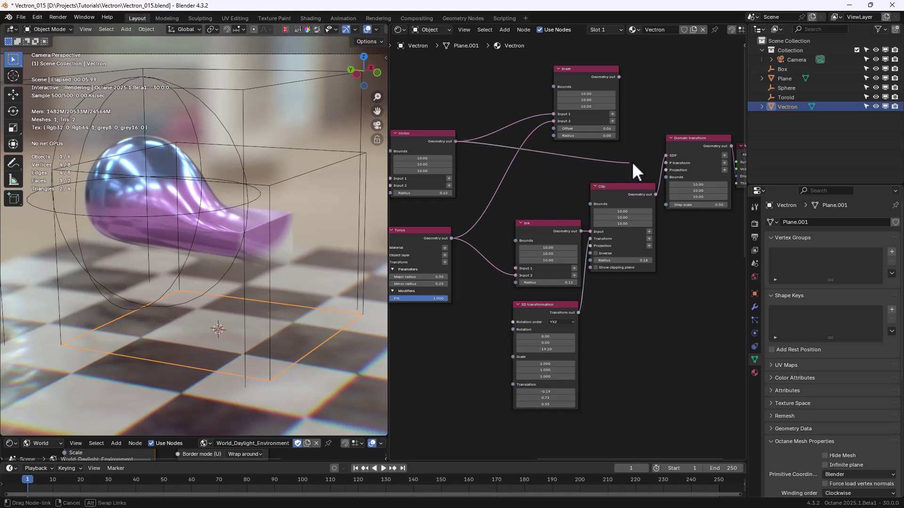
drag(662, 154, 665, 155)
- Delete the Ink, Clip, 3D transformation and Inset nodes, and shift Torus to make a tidier layout
drag(567, 207, 608, 372)
key(x)
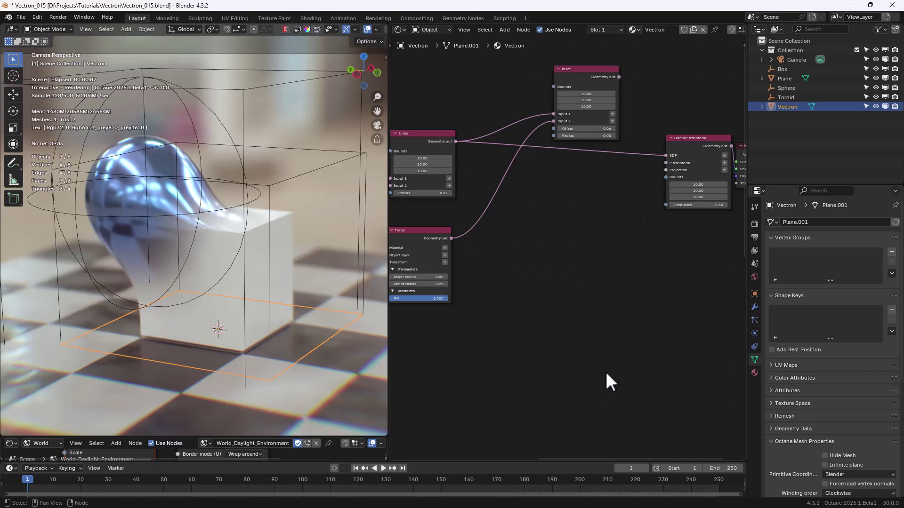
scroll(565, 231, up, 1)
middle_drag(593, 232, 656, 249)
drag(488, 249, 539, 237)
middle_drag(639, 222, 555, 249)
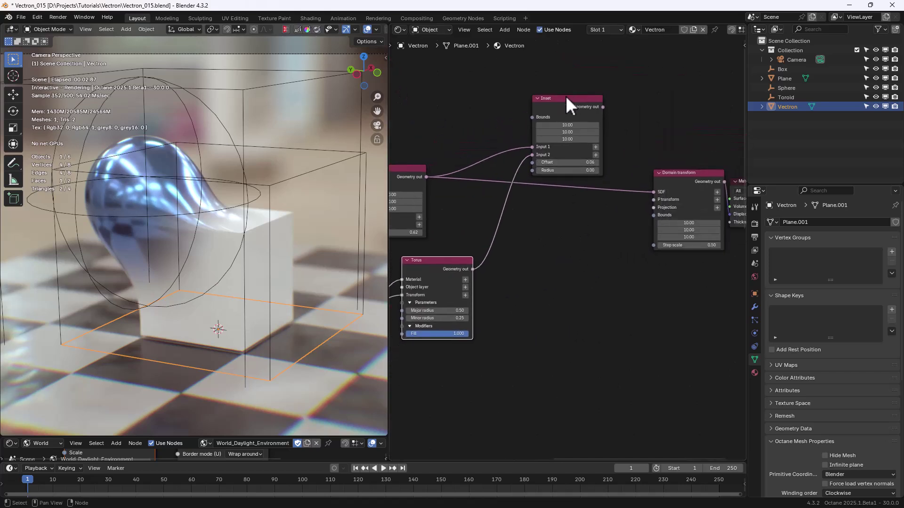
key(x)
- Insert a Subtract node between Union and Domain transform, with Union in Input 1 and Torus in Input 2
key(shift+a)
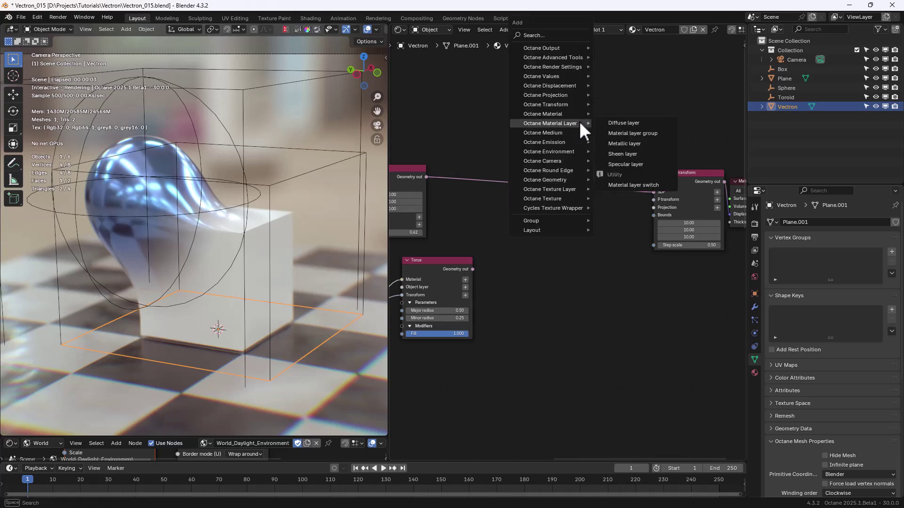
mouse_move(560, 180)
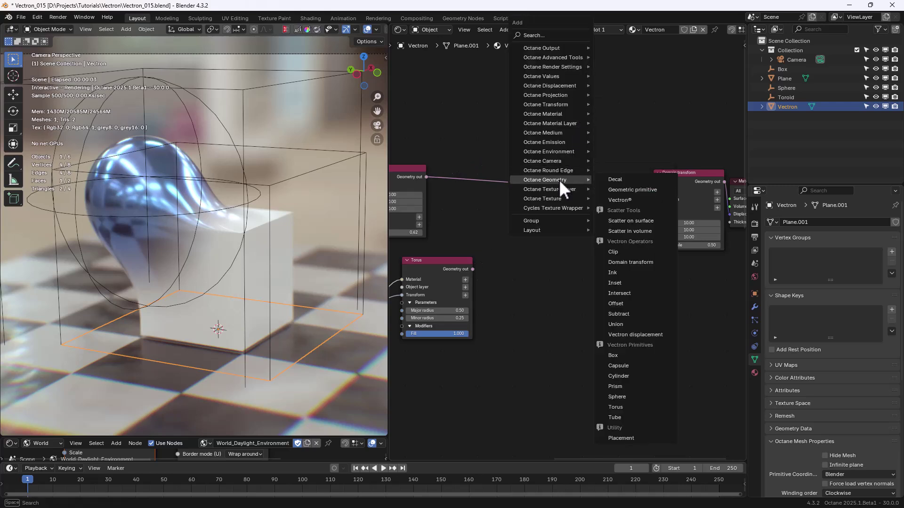
click(629, 314)
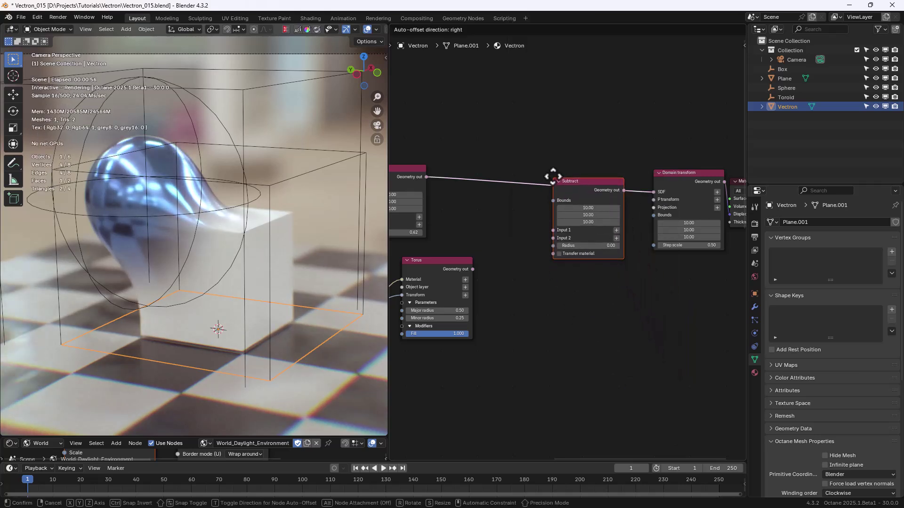
click(535, 164)
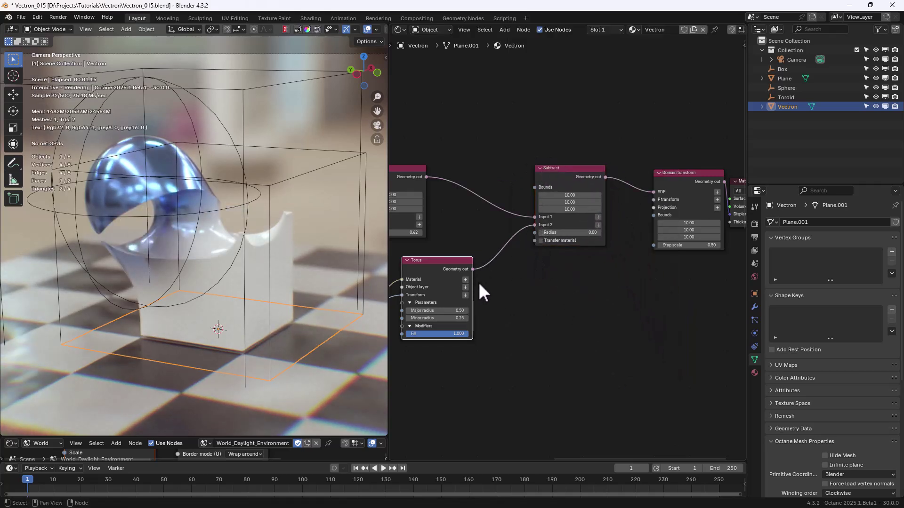
- Increase the Subtract node's Radius and reduce the Torus node's Fill to 0.362
middle_drag(492, 289, 530, 250)
drag(605, 193, 625, 194)
middle_drag(562, 330, 630, 264)
drag(613, 230, 573, 229)
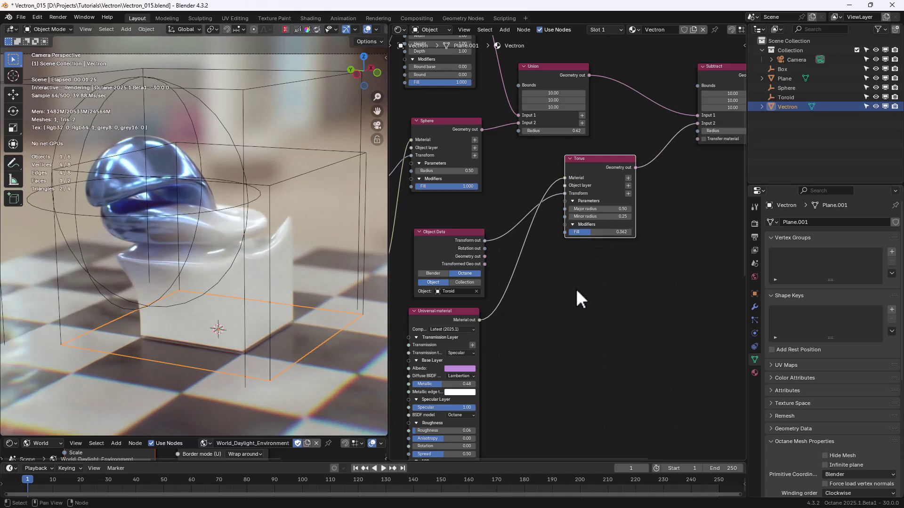
- Add a Vectron displacement node below Domain transform and spread the neighbouring nodes apart to make room
middle_drag(625, 282, 519, 357)
scroll(578, 310, down, 3)
middle_drag(581, 295, 534, 288)
key(shift+a)
mouse_move(534, 289)
click(593, 185)
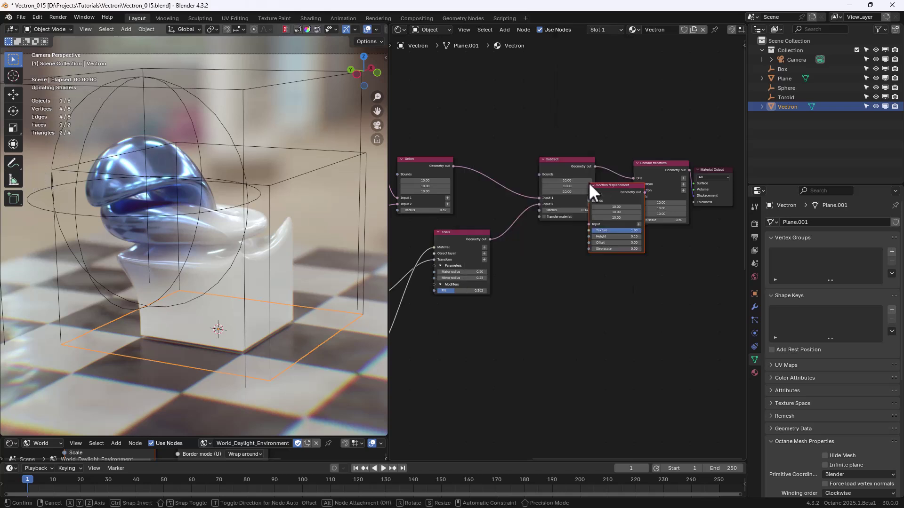
click(578, 237)
middle_drag(668, 266, 644, 247)
drag(684, 151, 706, 156)
drag(563, 142, 535, 148)
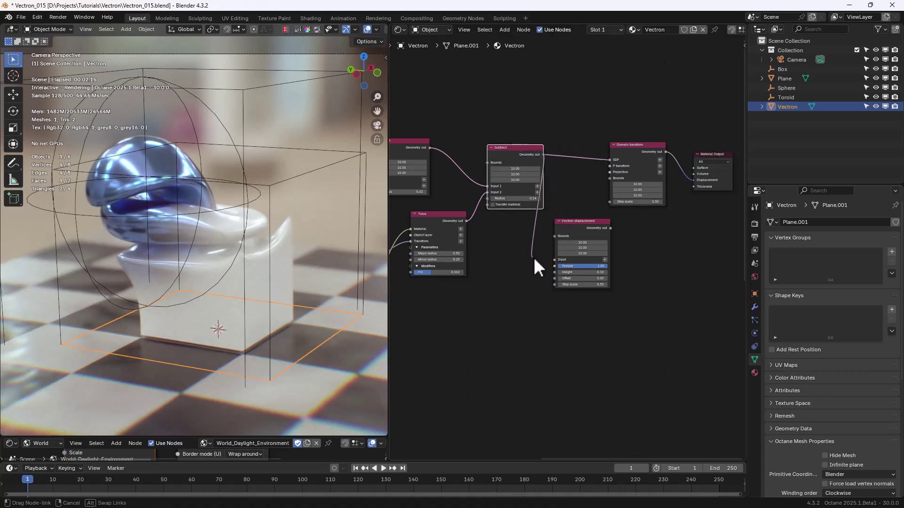
- Route Subtract through Vectron displacement's Input into Domain transform's SDF, and set the displacement's Texture to 0.47
drag(549, 257, 549, 255)
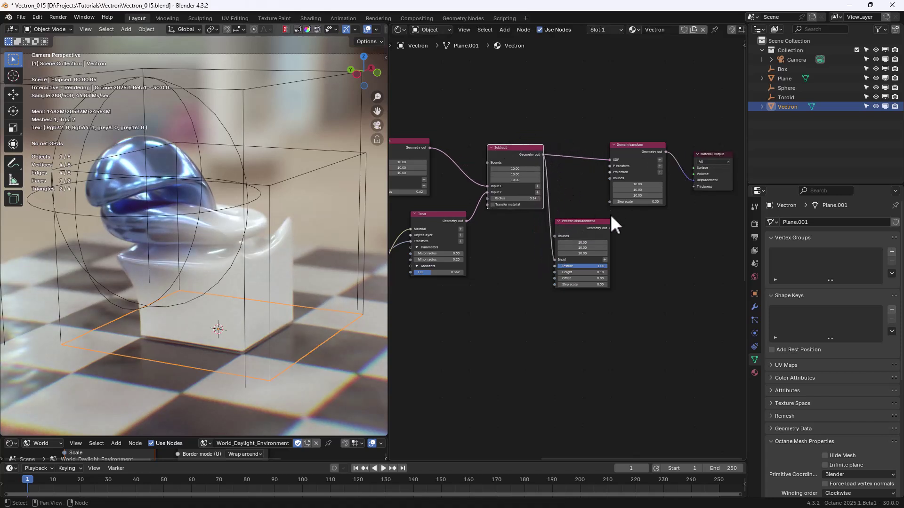
drag(611, 228, 644, 153)
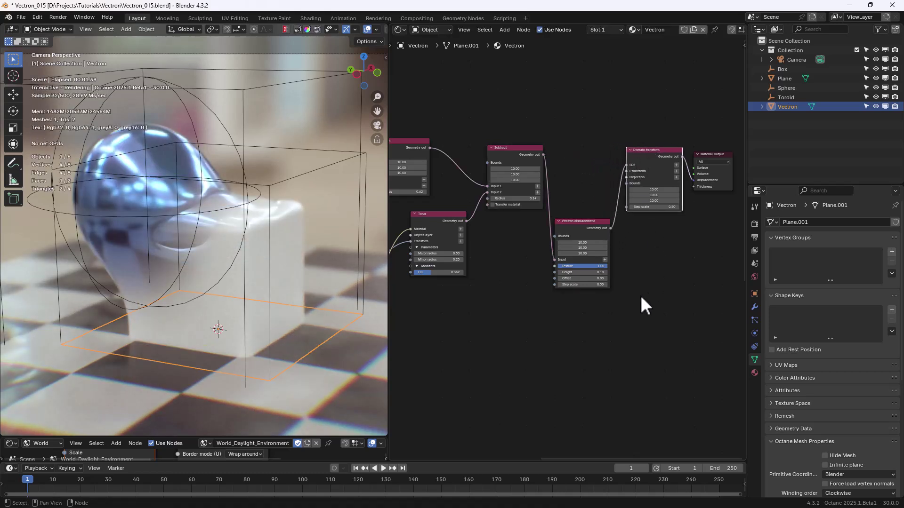
scroll(642, 297, up, 2)
drag(612, 274, 598, 272)
- Add an Octane Noise texture node and connect its output to Vectron displacement's Texture input
middle_drag(488, 284, 500, 249)
key(shift+a)
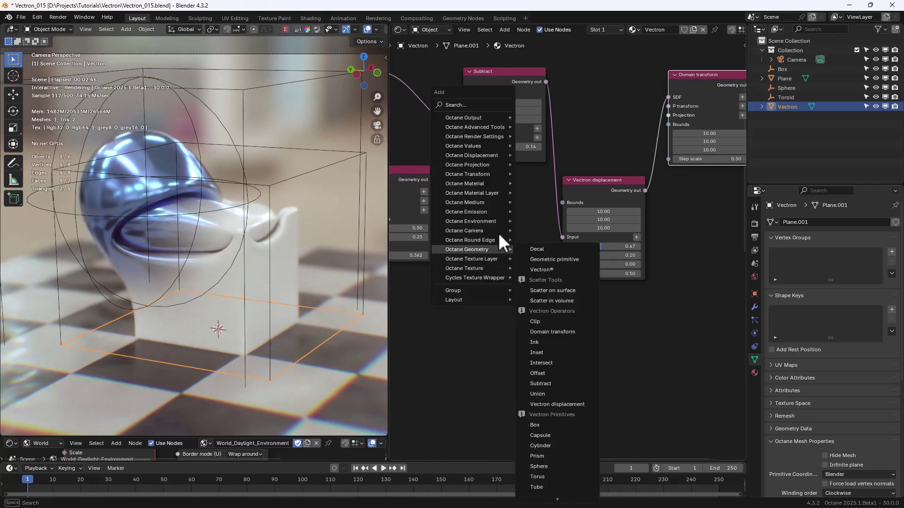
click(471, 104)
text(noise)
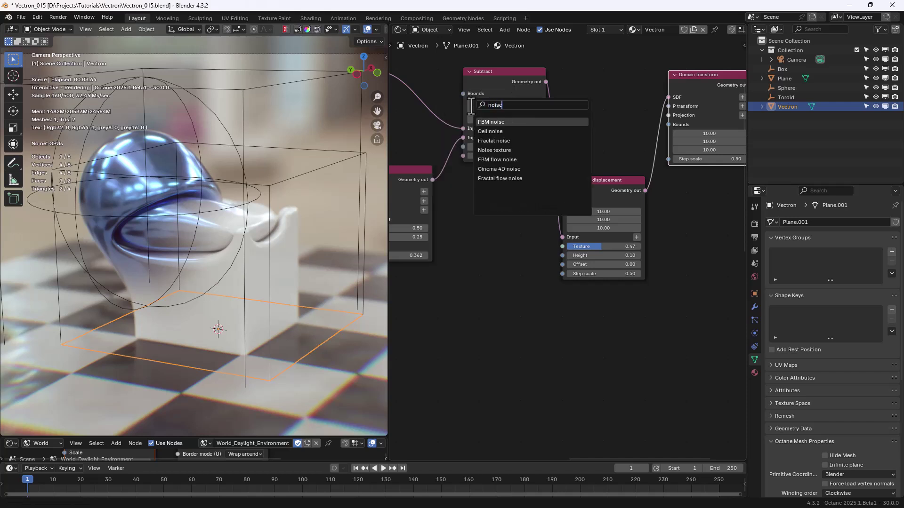
click(506, 150)
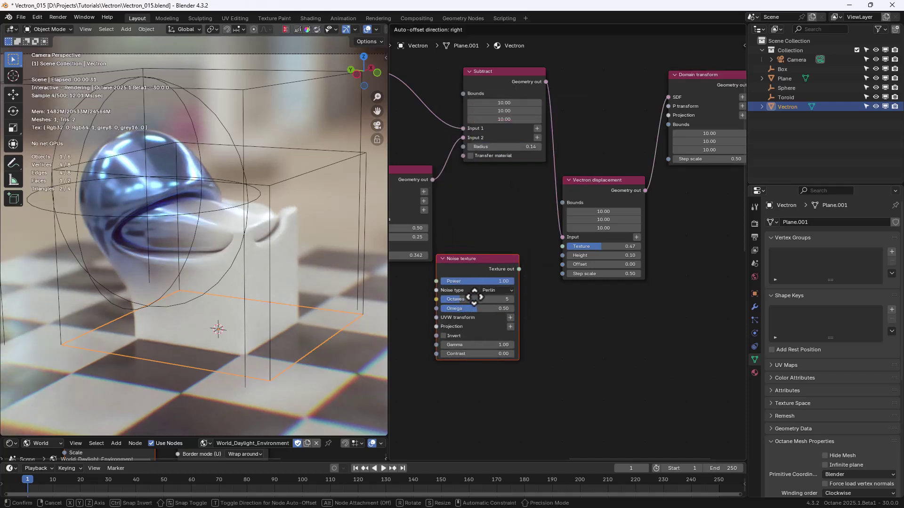
click(522, 269)
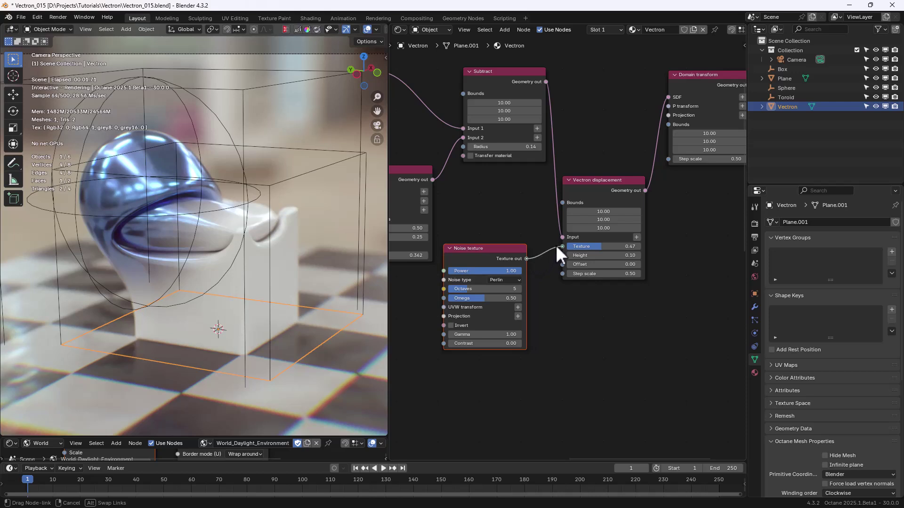
drag(555, 245, 558, 246)
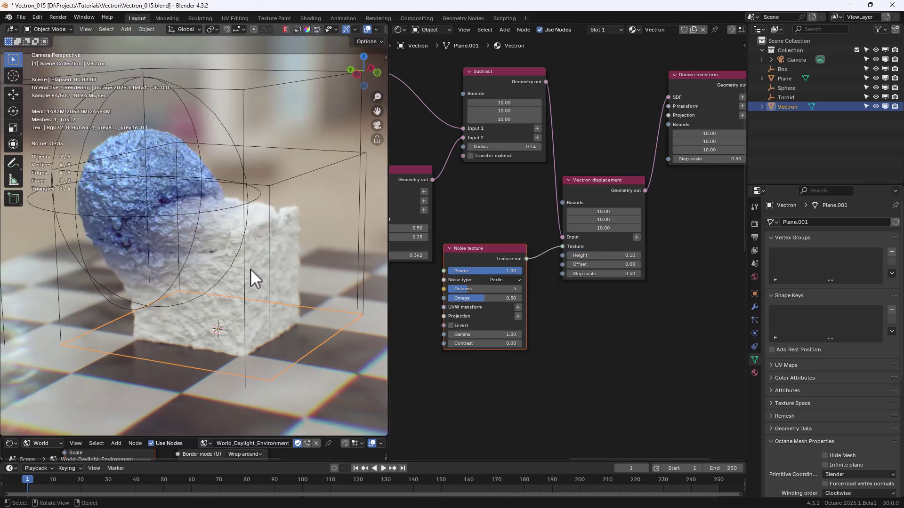
- Attach a 3D transformation node to Noise texture's UVW transform and set its Scale to 3.000 on all axes
scroll(250, 269, up, 2)
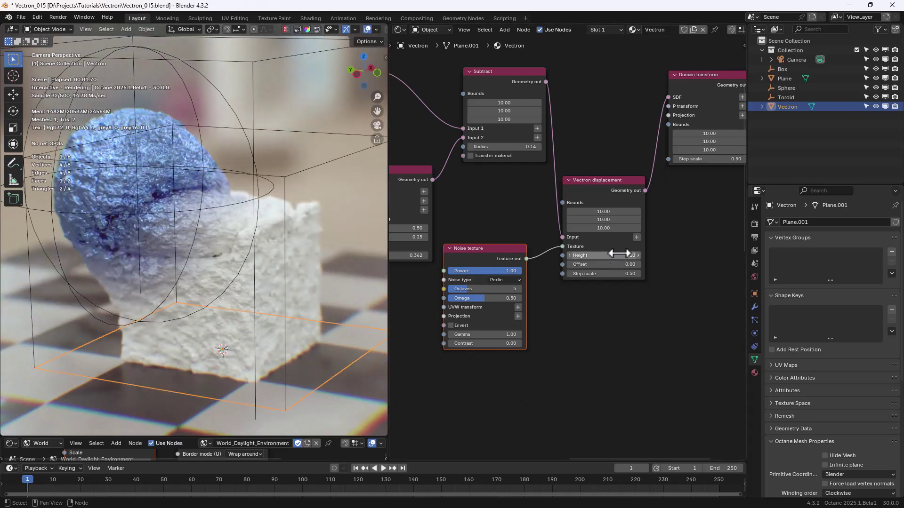
middle_drag(572, 315, 618, 273)
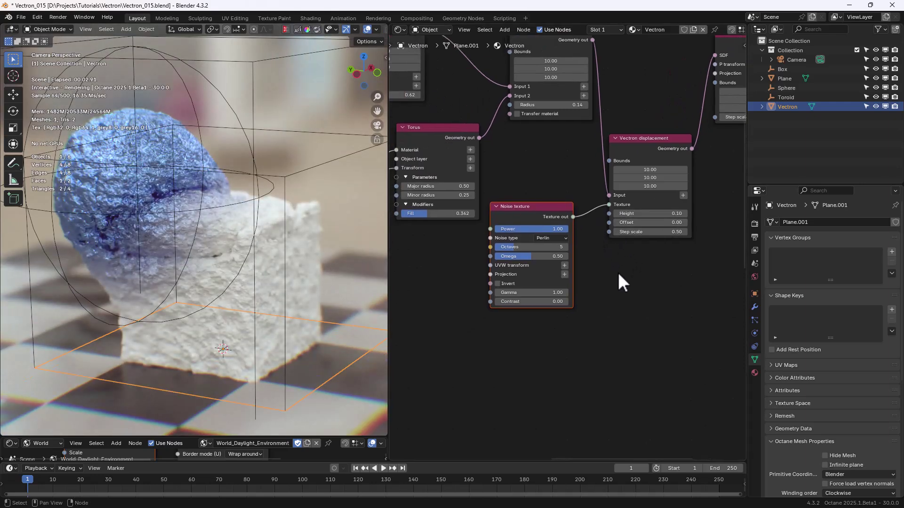
click(564, 265)
middle_drag(447, 332, 470, 311)
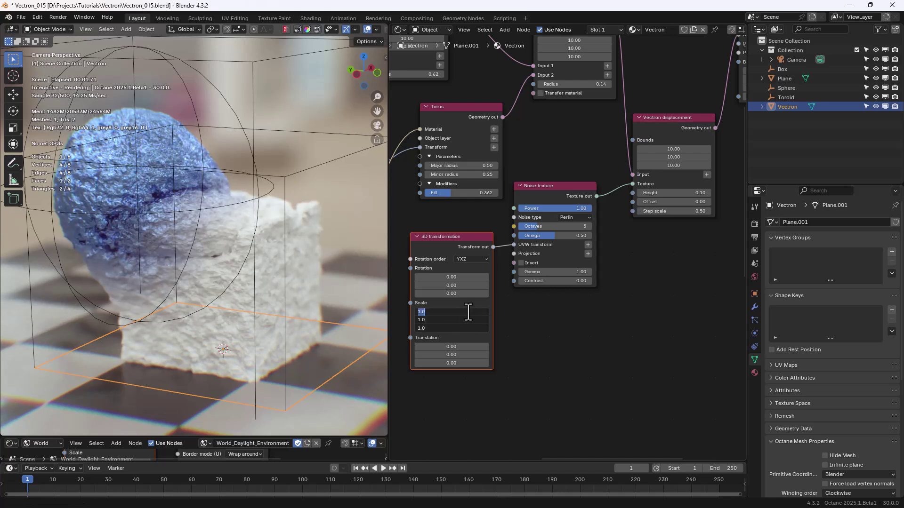
key(Return)
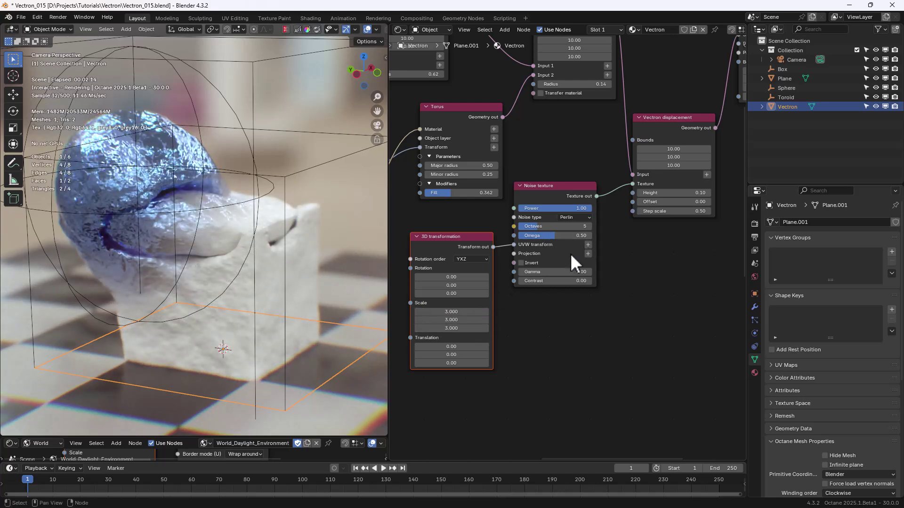
- Set the Noise texture's Octaves to 8 and the Vectron displacement's Height to 0.12
middle_drag(628, 264, 589, 276)
drag(518, 287, 565, 287)
right_click(518, 288)
drag(510, 242, 576, 241)
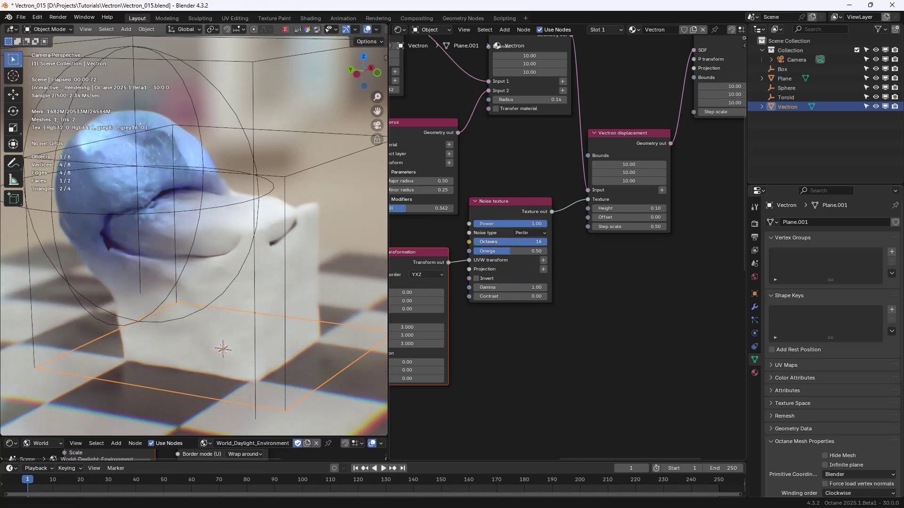
drag(522, 242, 513, 241)
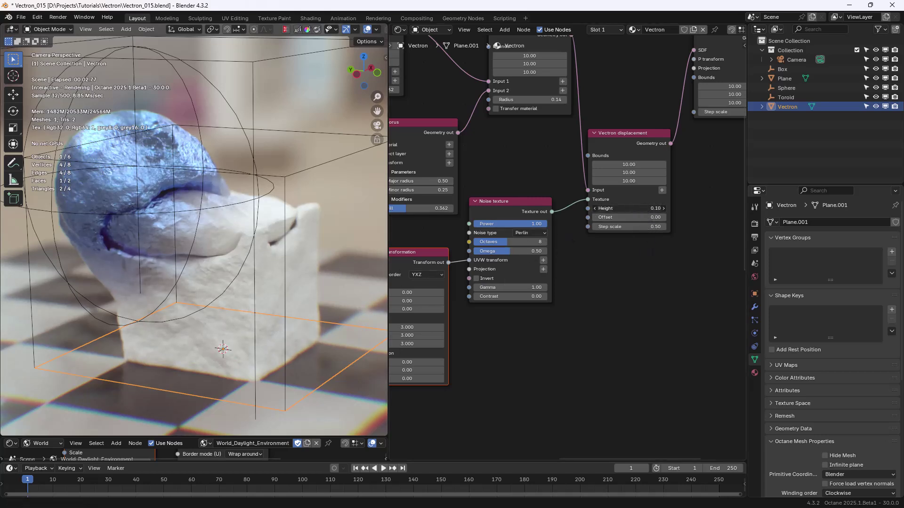
mouse_move(629, 208)
mouse_down()
mouse_move(643, 208)
mouse_move(630, 206)
mouse_up()
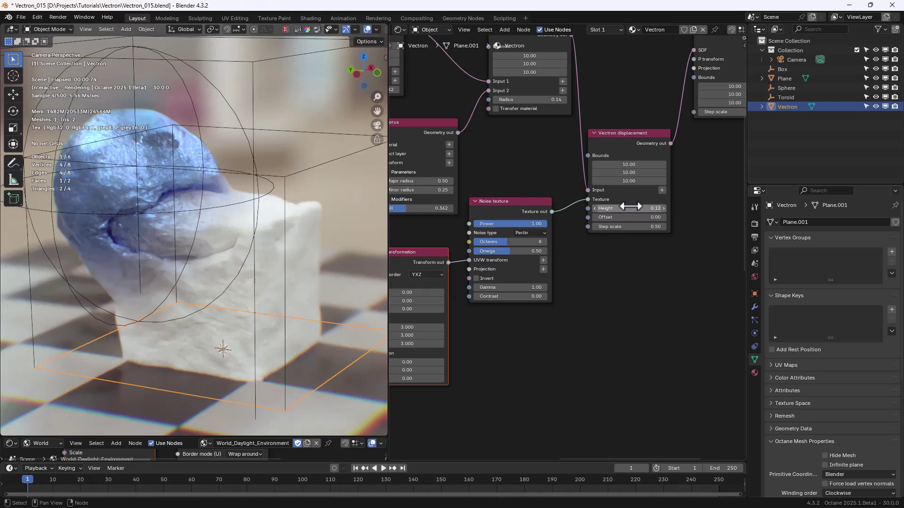
- Hide the 3D viewport overlays, and try a Vectron displacement Offset of -0.05 before restoring it to 0.00
click(366, 29)
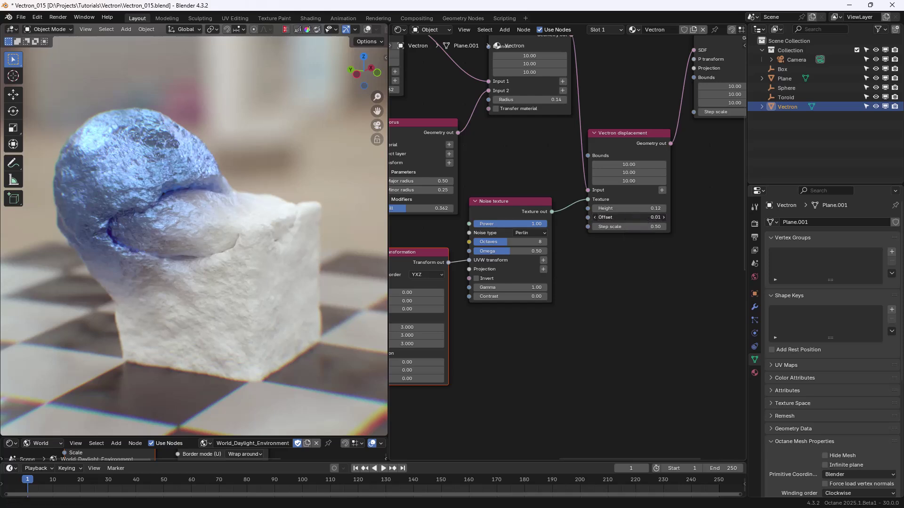
drag(629, 217, 627, 217)
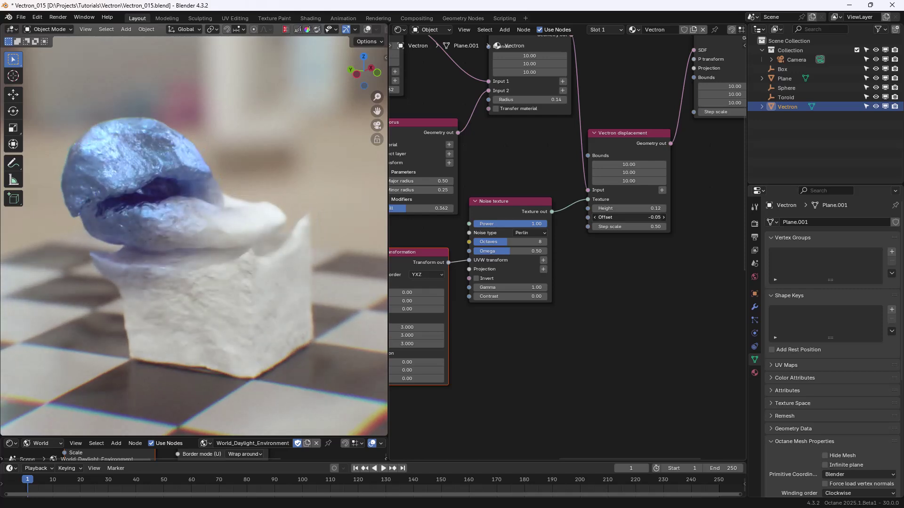
drag(627, 217, 628, 218)
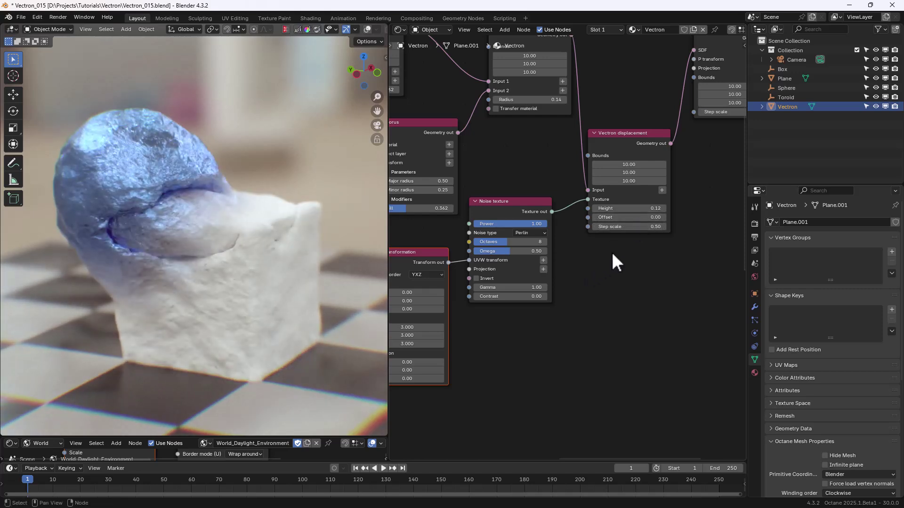
middle_drag(634, 248, 630, 265)
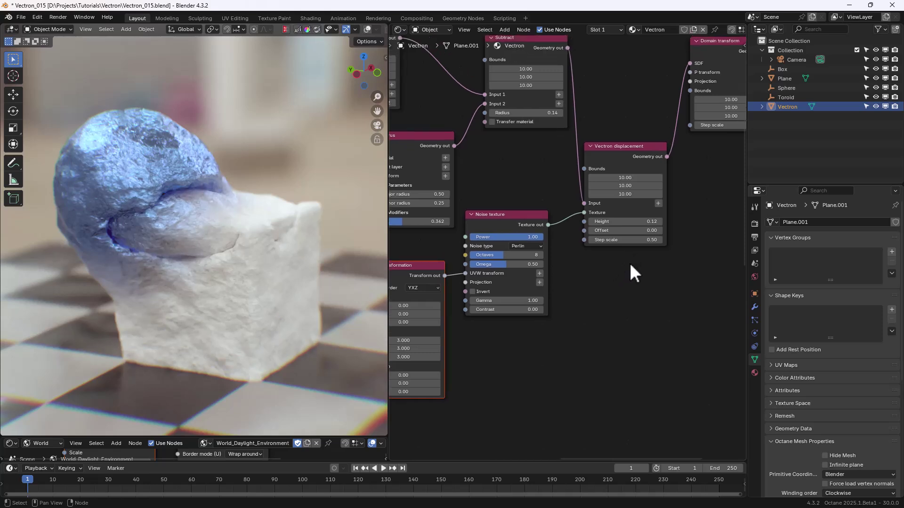
- Move the Sphere empty up so the sphere sits above the block's rear-left corner
click(789, 96)
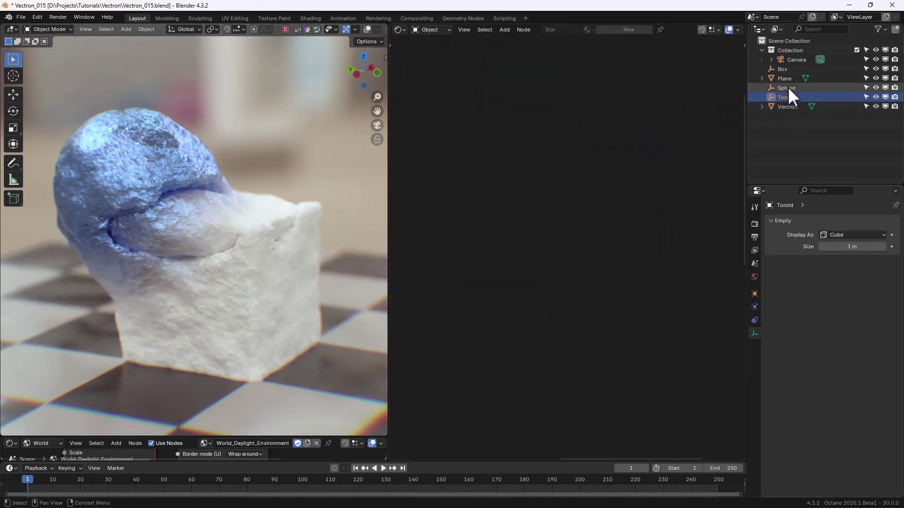
click(787, 88)
key(g)
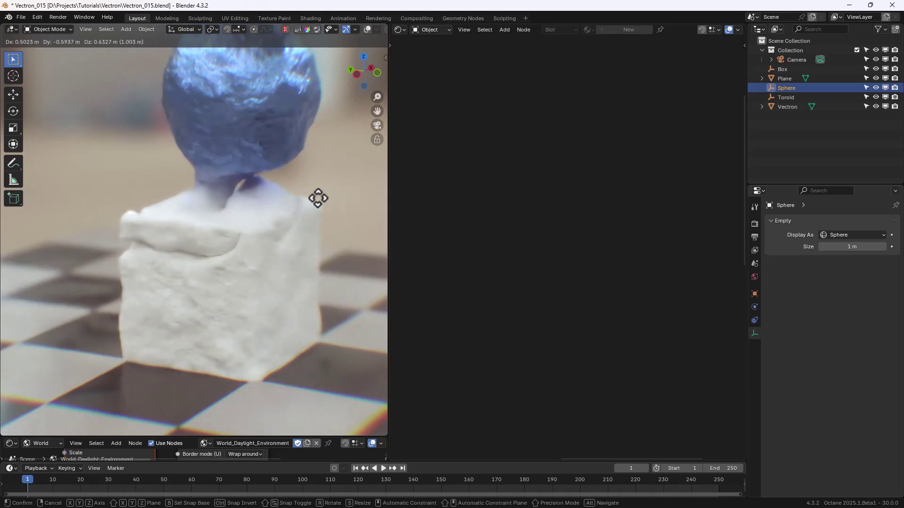
click(216, 202)
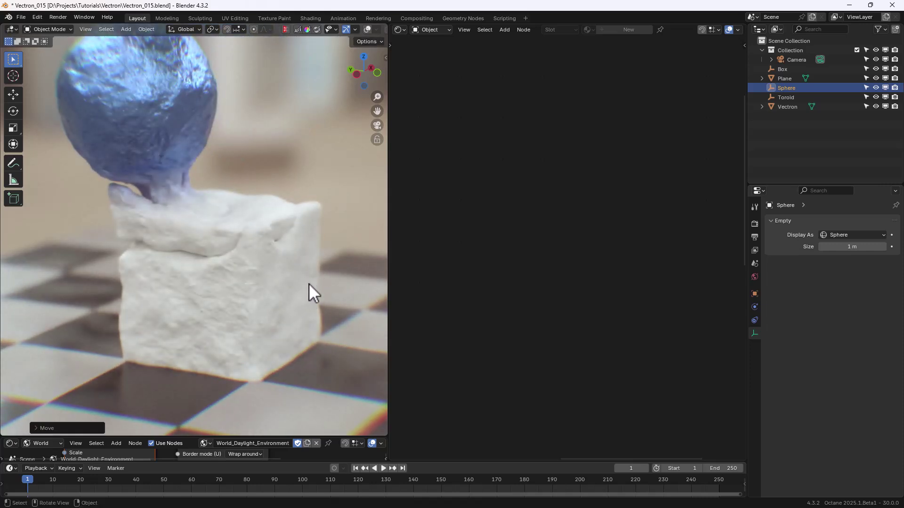
- In Vectron's Noise texture, choose the Circular noise type, enable Invert, set Octaves to 3 and adjust Gamma
click(804, 107)
click(607, 188)
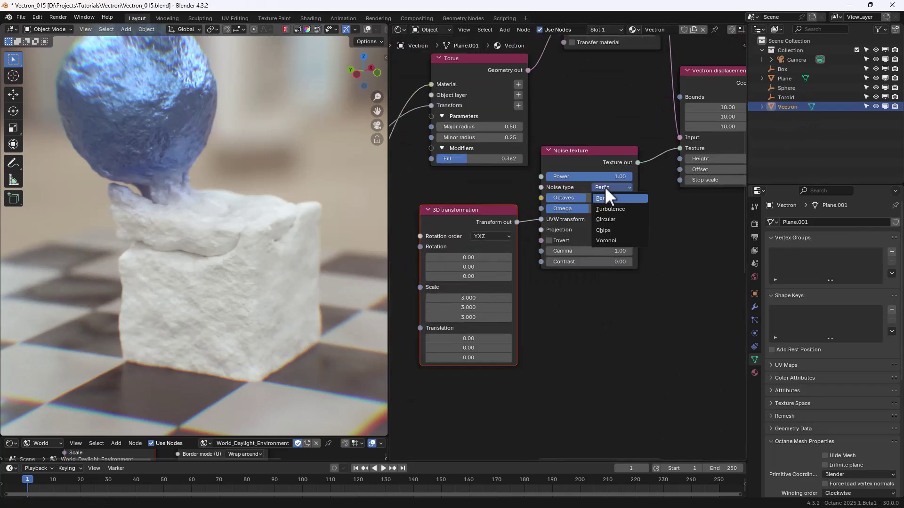
click(607, 220)
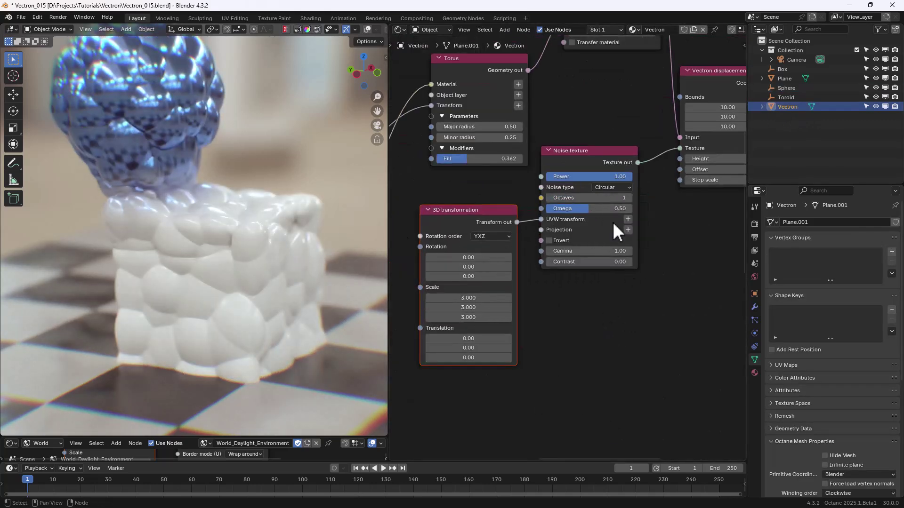
click(549, 241)
drag(578, 200, 557, 197)
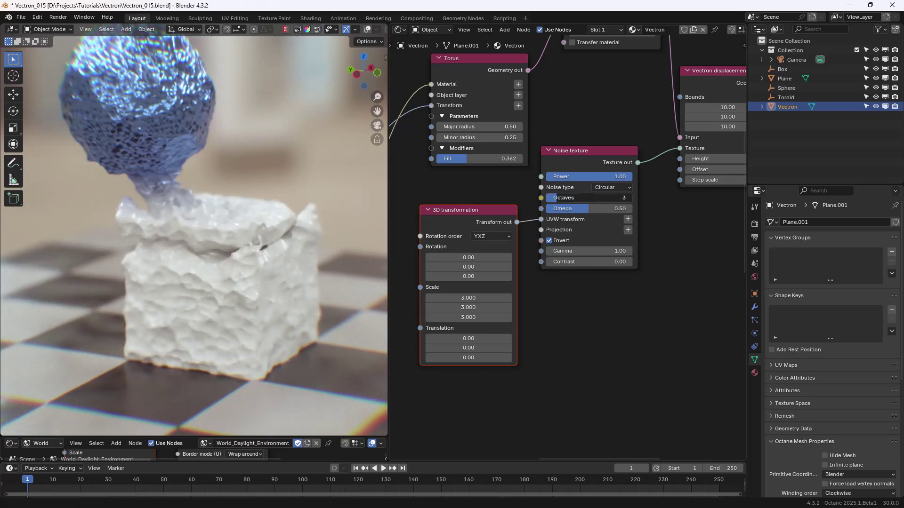
drag(589, 251, 607, 251)
- Move the Toroid empty through the sphere and block, and rotate it freely to change the cut
click(787, 98)
key(g)
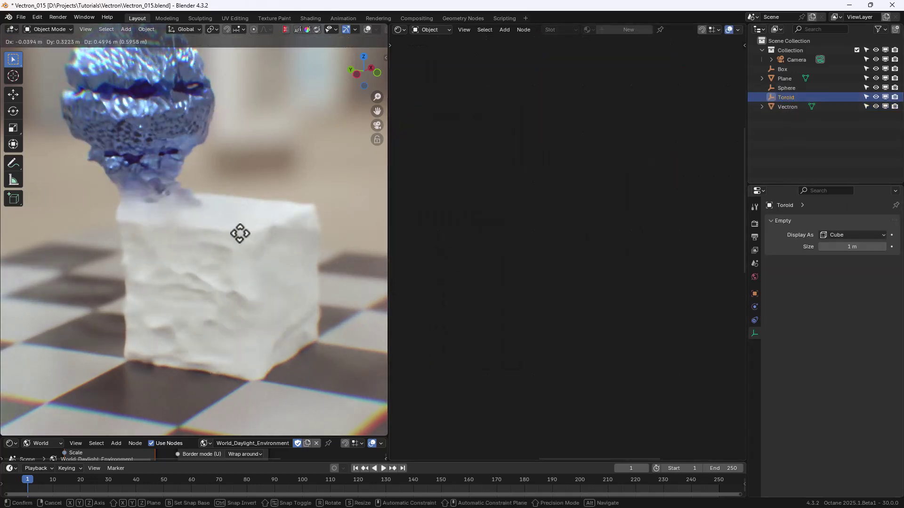
click(280, 318)
key(r)
key(r)
click(304, 322)
click(282, 248)
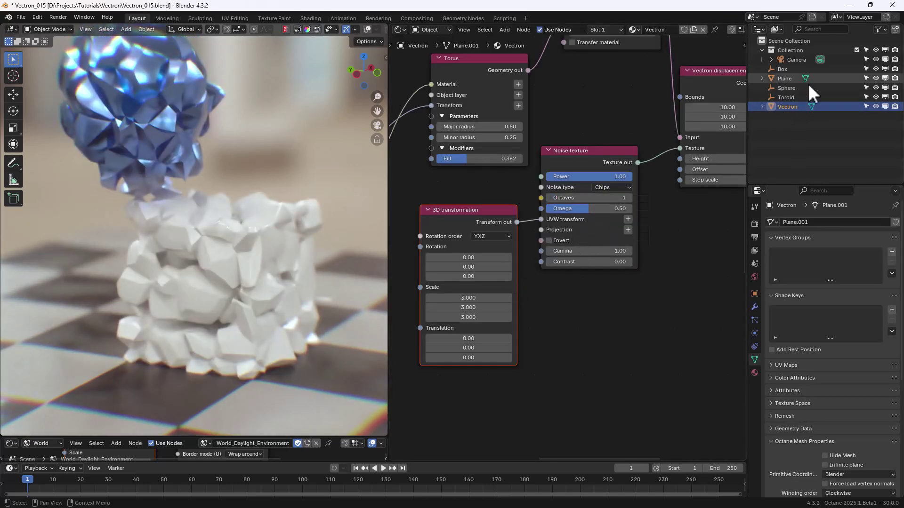
- Lower the Sphere empty so it merges with the block's upper-left corner, and set Vectron's Noise texture Octaves to 8
click(796, 89)
key(g)
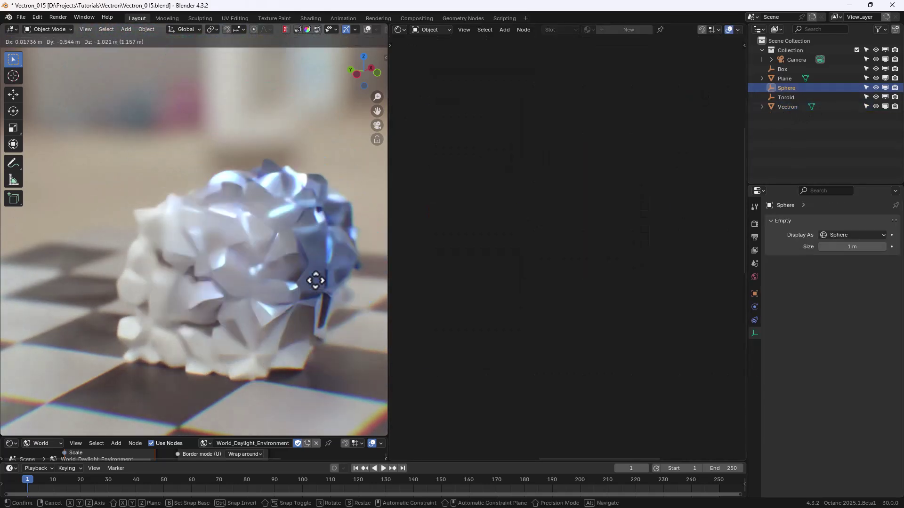
click(258, 143)
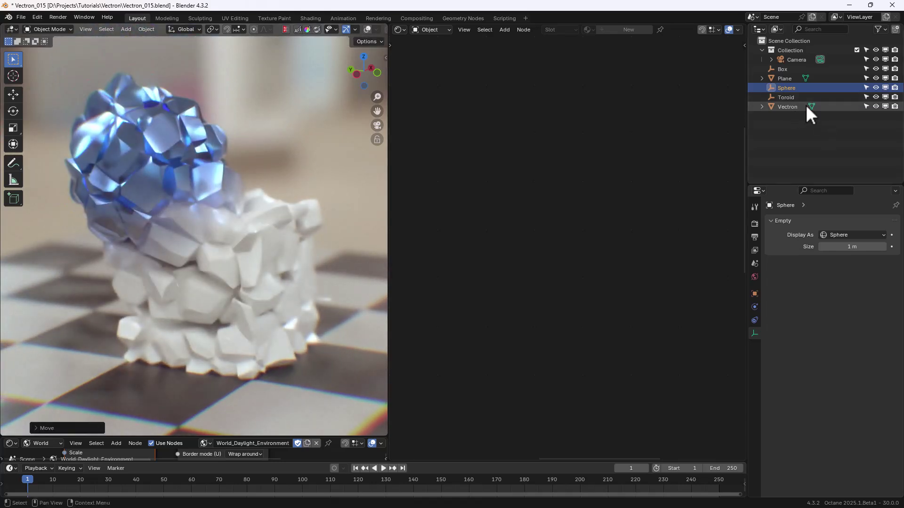
click(793, 107)
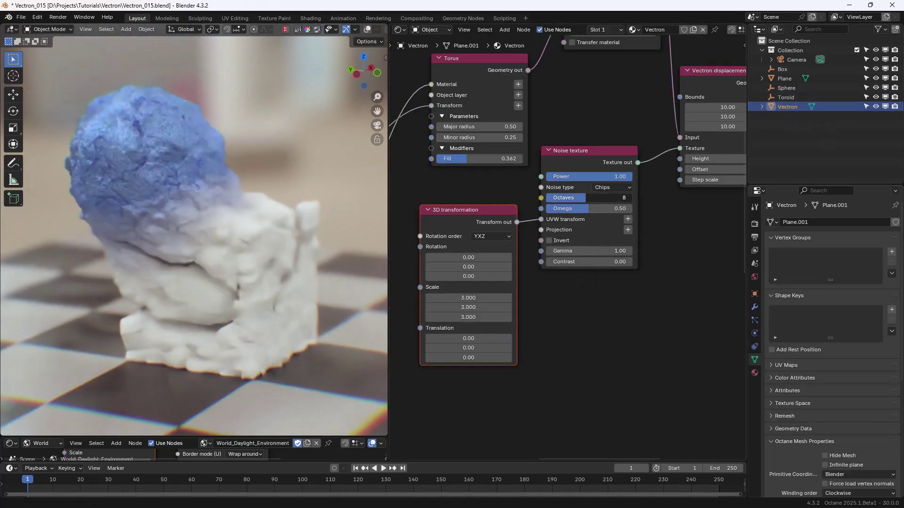
- Reposition the Toroid empty within the block, and set Vectron's Noise texture Octaves to 7
click(785, 97)
key(g)
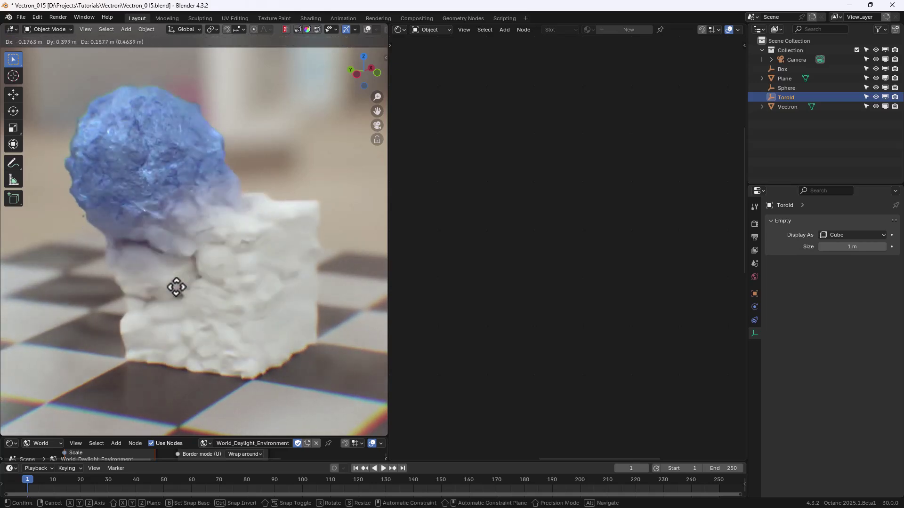
click(238, 303)
key(s)
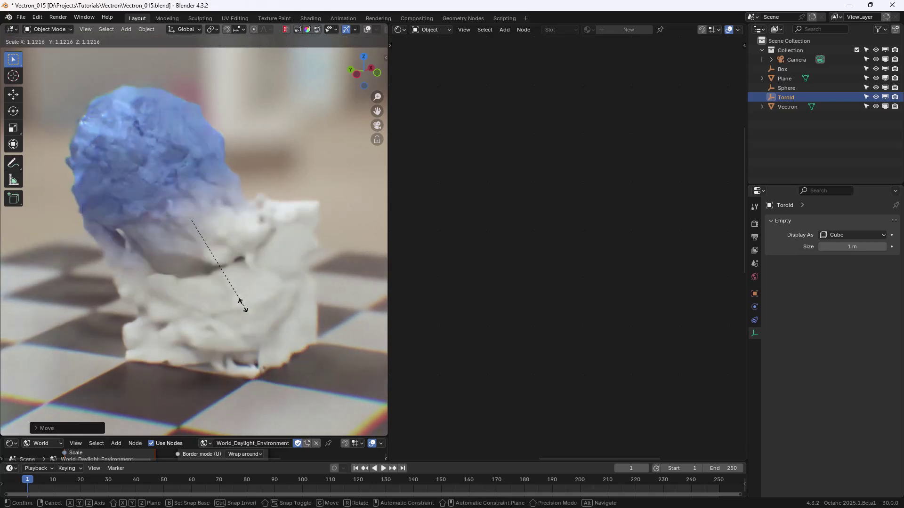
key(Escape)
click(788, 107)
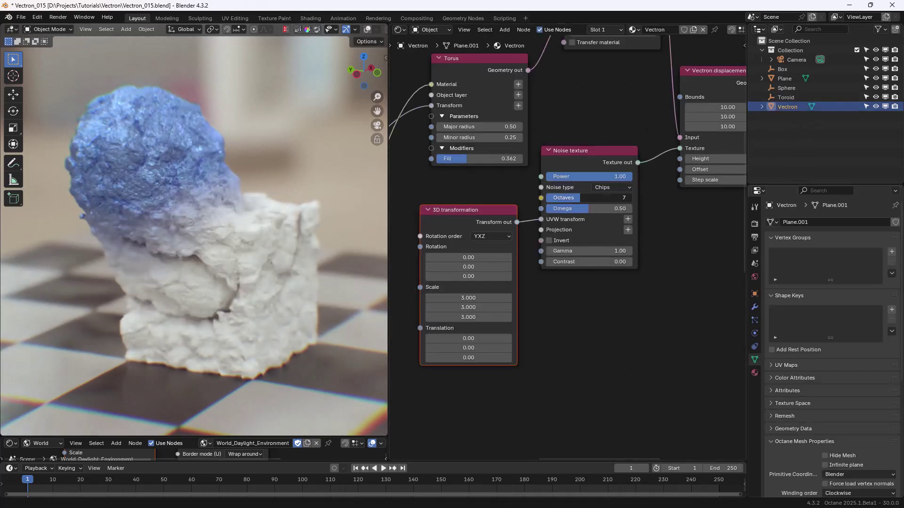
- Move the Sphere empty slightly upward over the block
click(787, 88)
key(g)
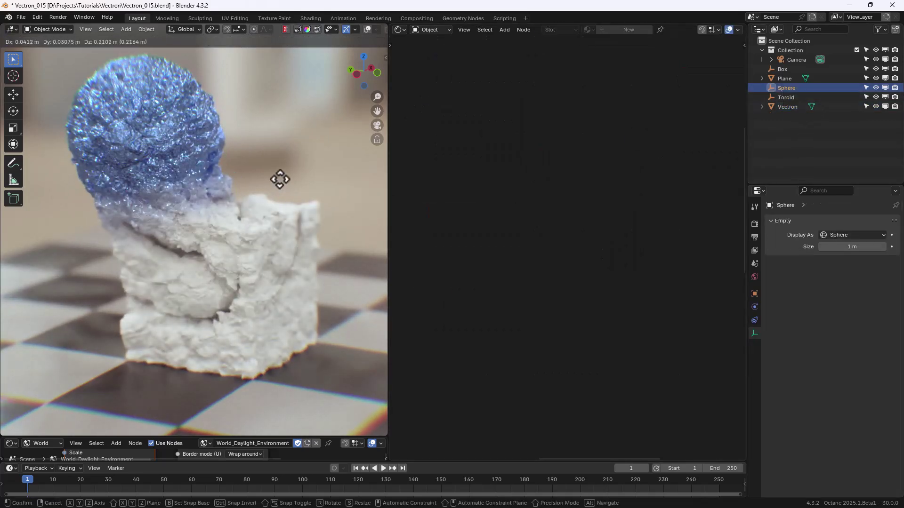